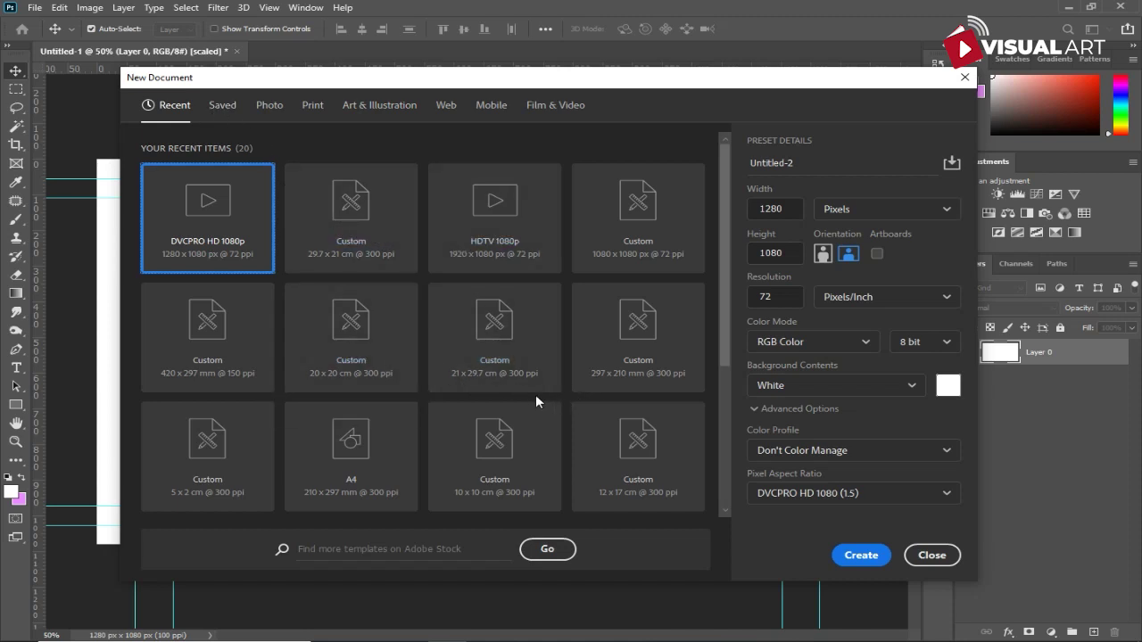
- Create a 1920×1080 HDTV 1080p document and close Untitled-1 without saving
click(629, 212)
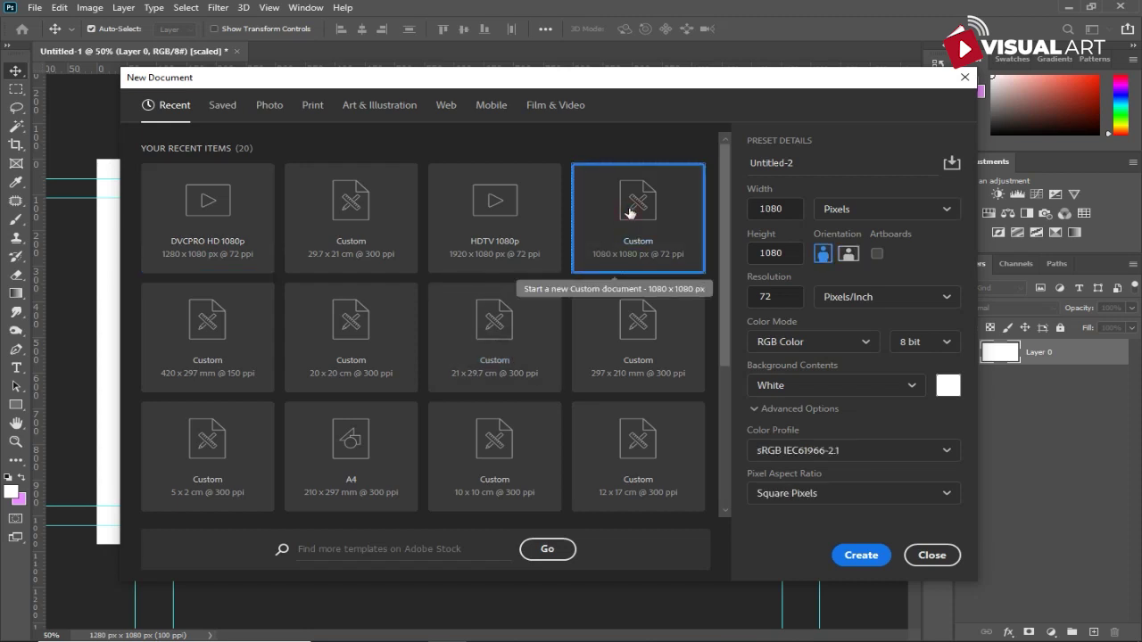
click(540, 227)
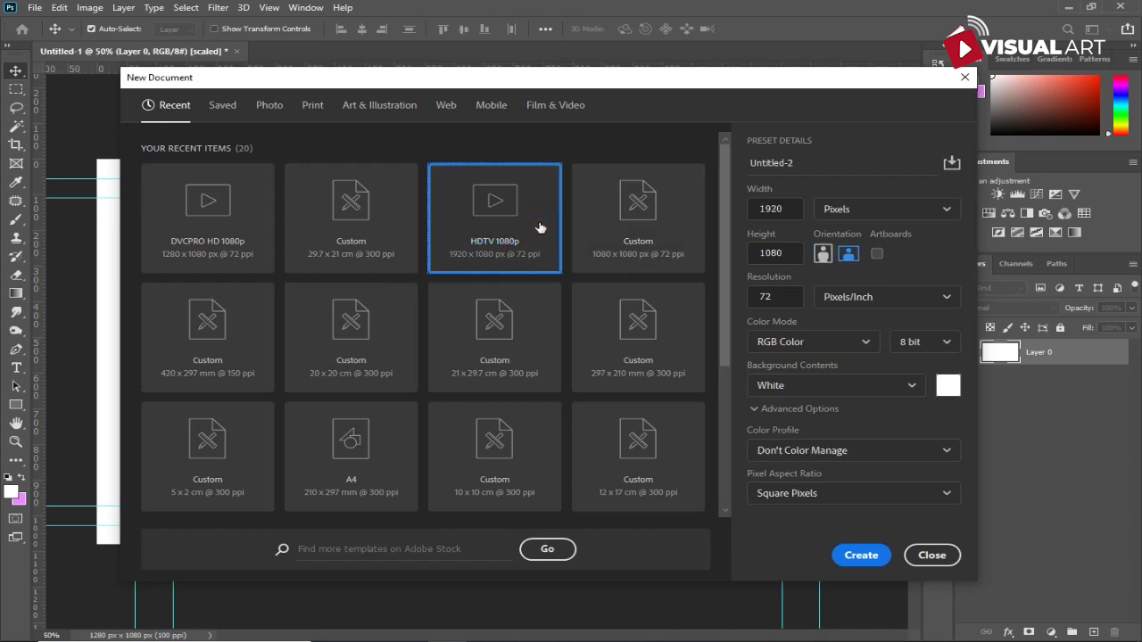
click(855, 557)
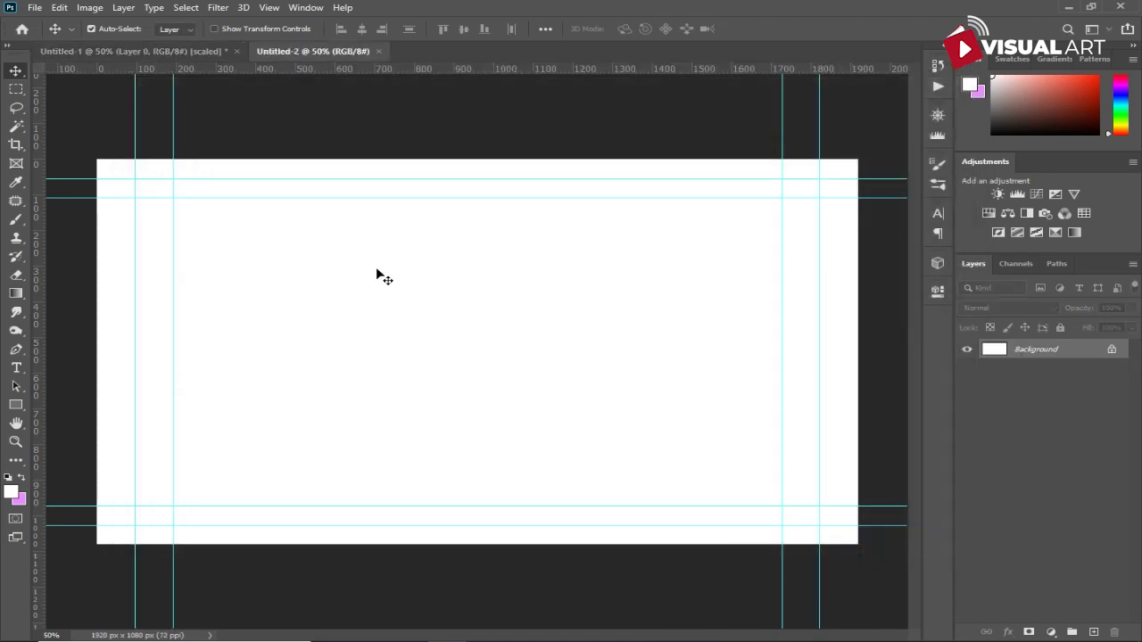
click(236, 52)
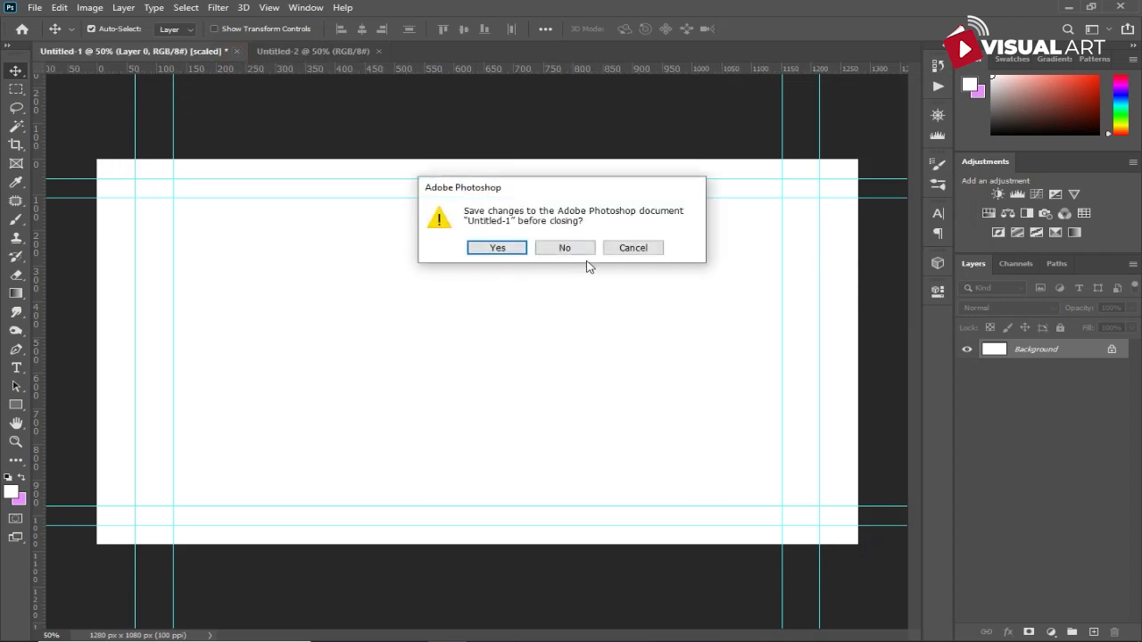
click(565, 252)
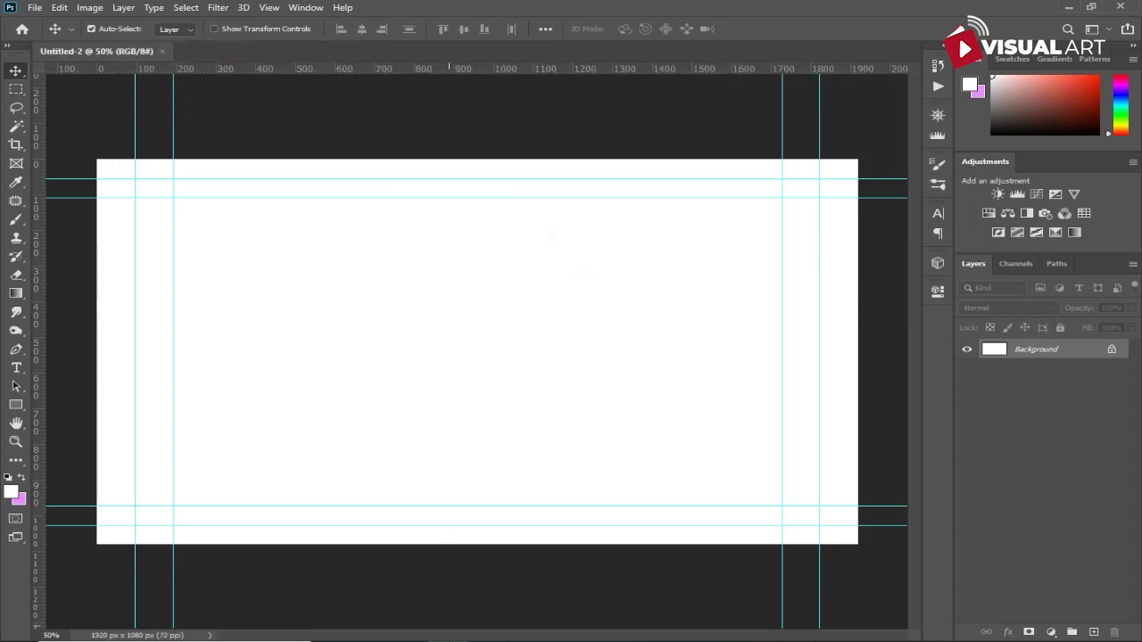
- Place the forest river photo and scale it up to fill the 1920×1080 canvas
click(448, 641)
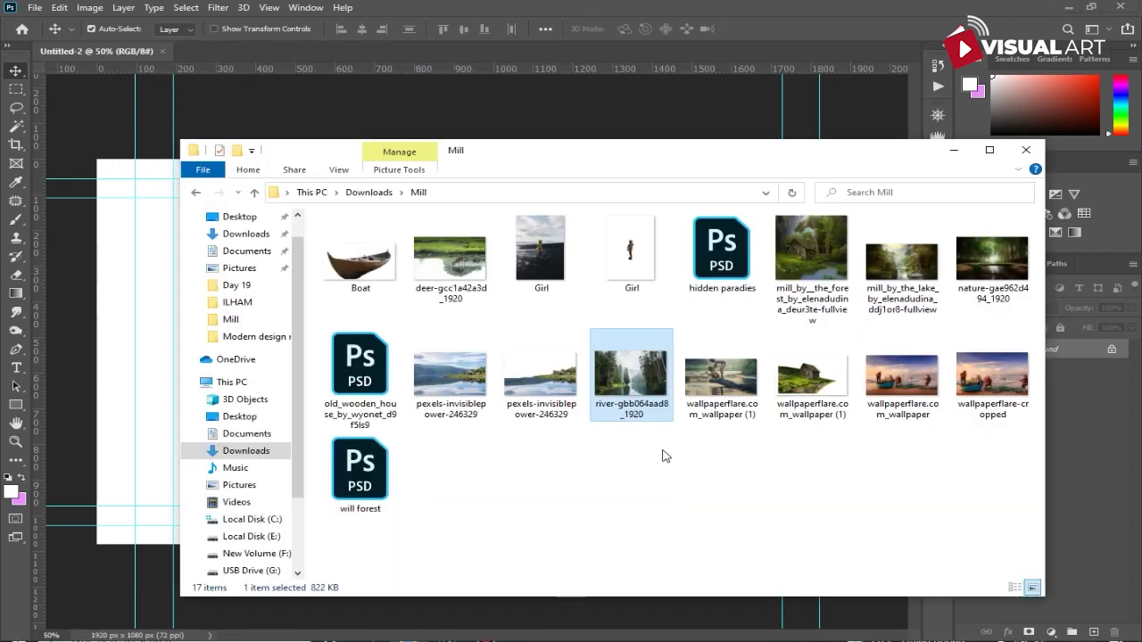
drag(630, 370, 139, 344)
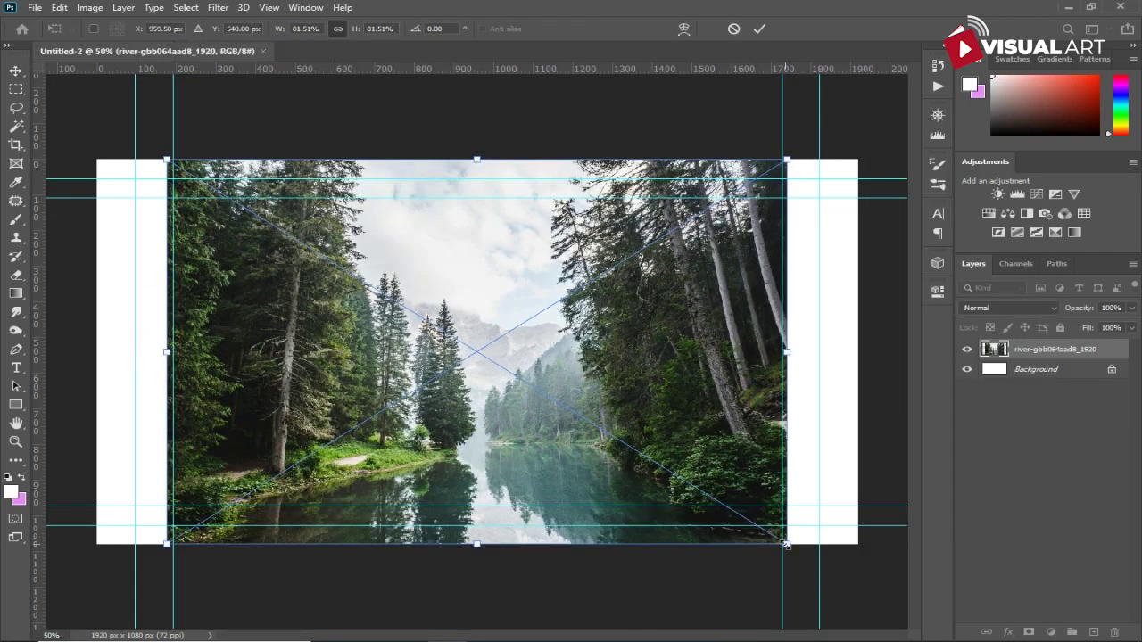
drag(786, 545, 846, 594)
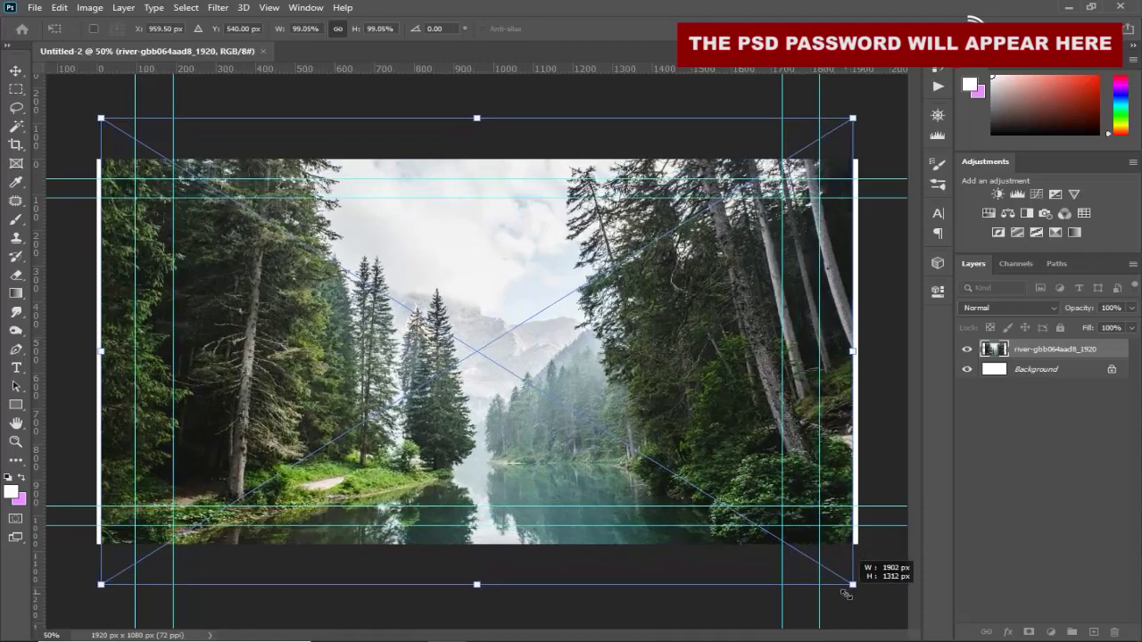
drag(846, 594, 855, 599)
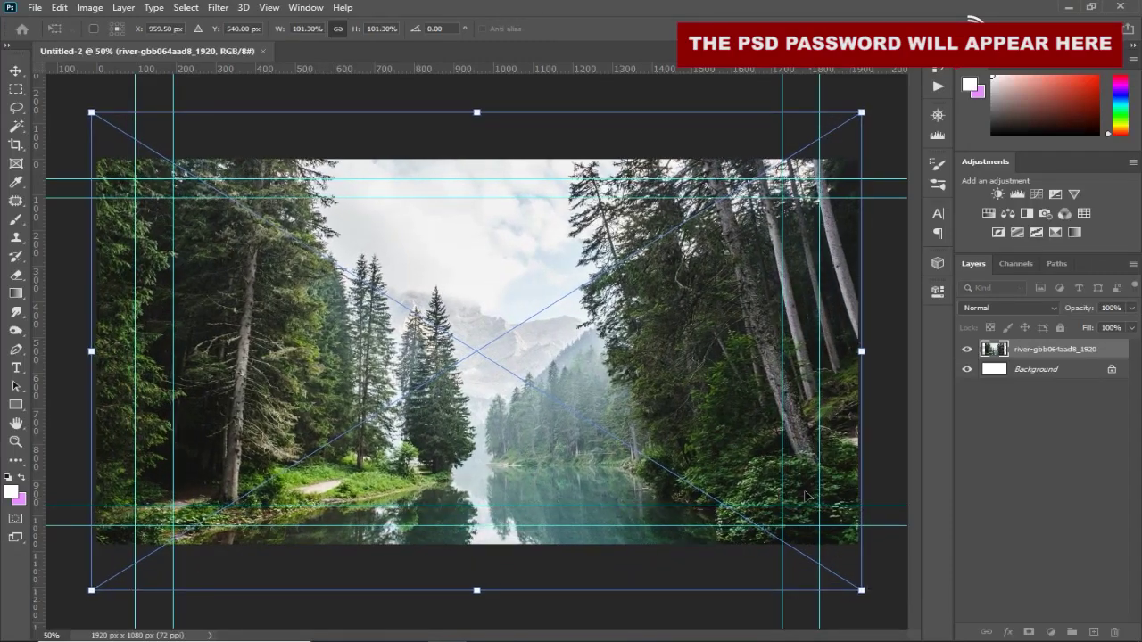
drag(805, 496, 803, 452)
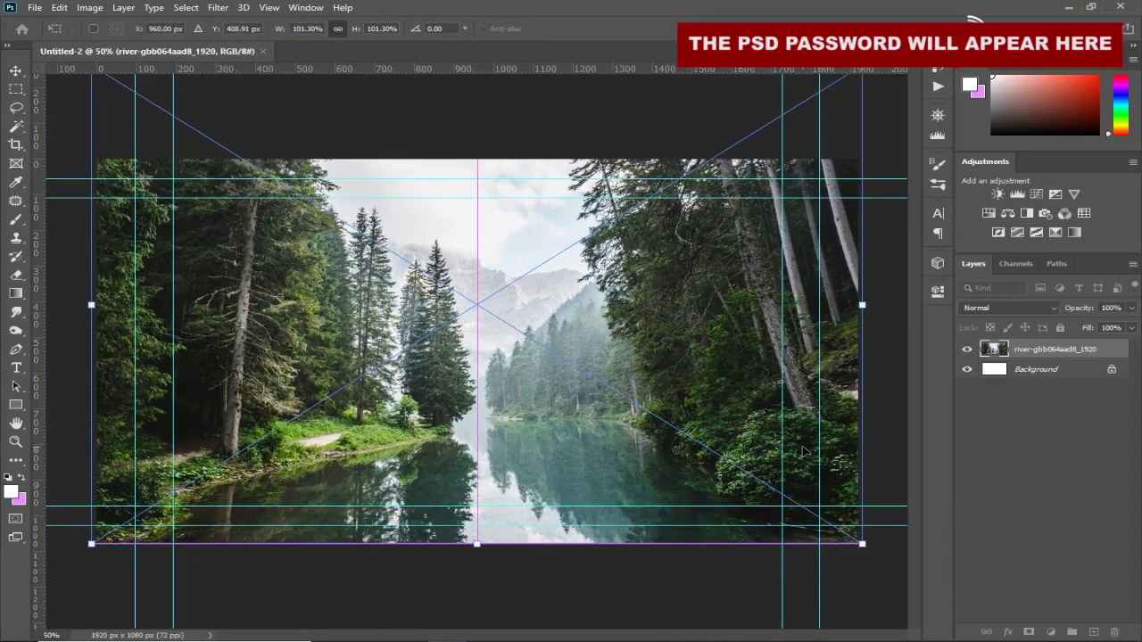
key(Return)
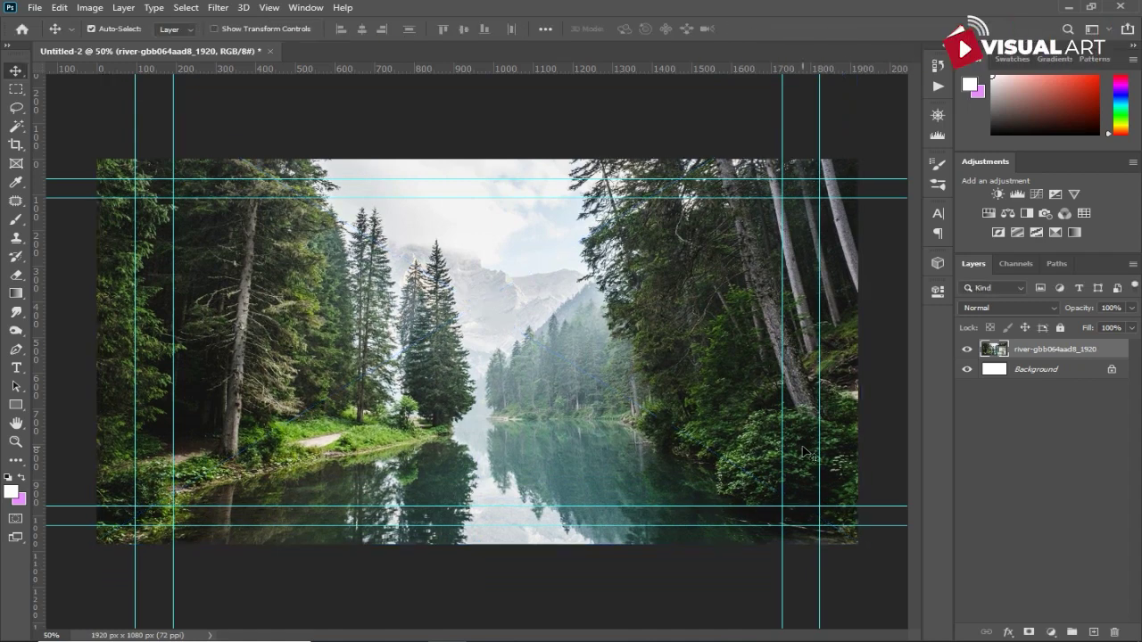
key(ctrl+semicolon)
- Add a clipped Color Balance that shifts the river photo's midtones slightly toward yellow and red
click(1050, 631)
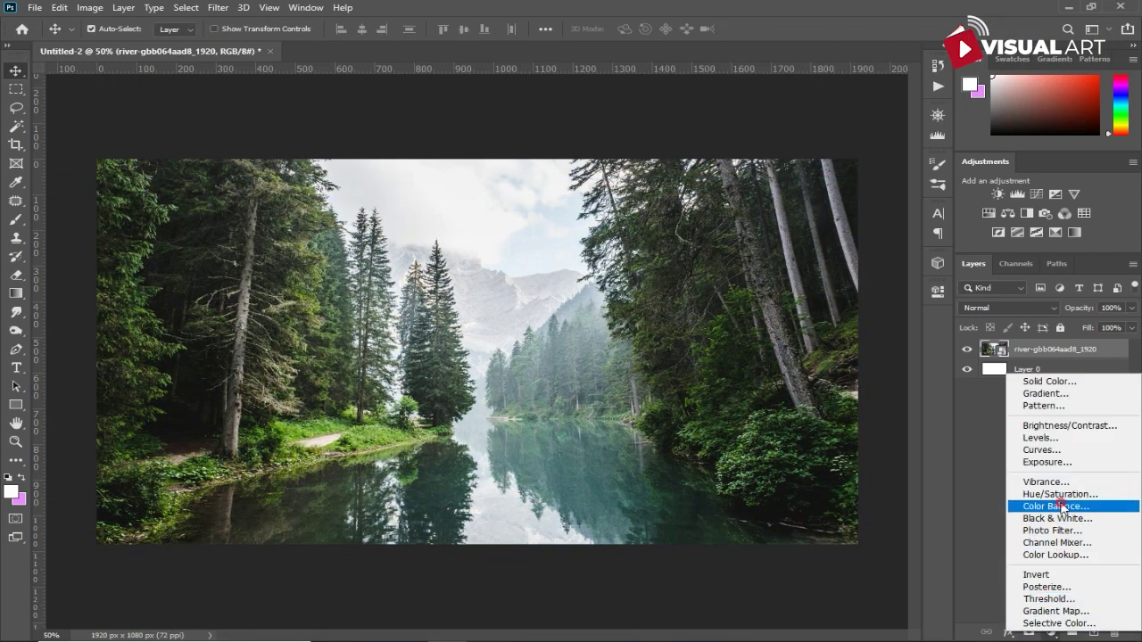
click(1062, 507)
click(801, 528)
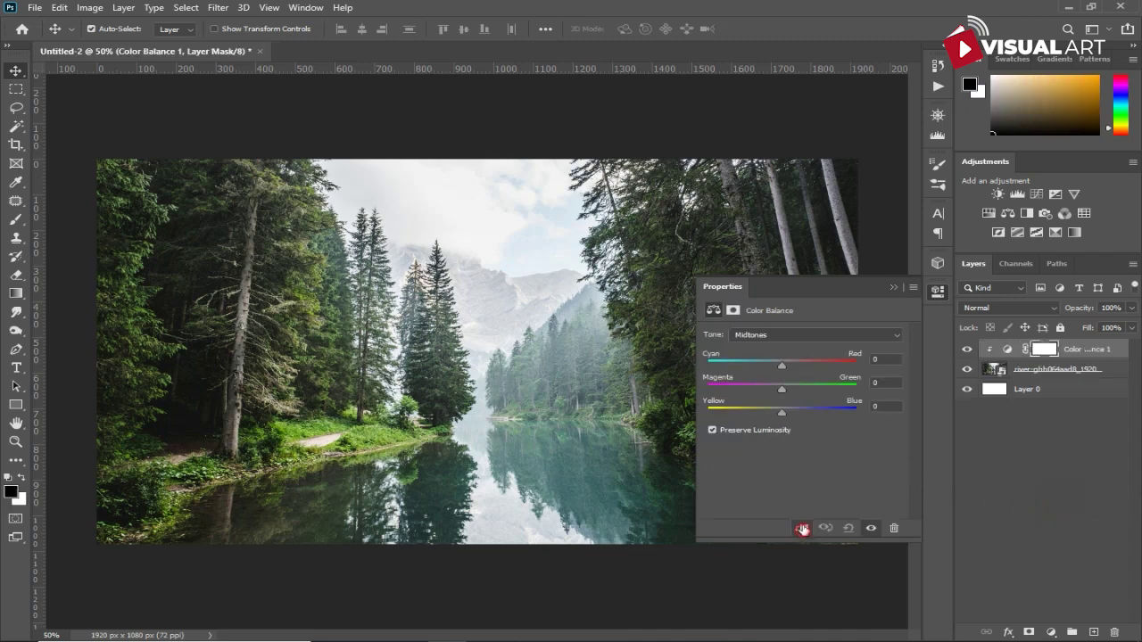
drag(772, 415, 767, 413)
drag(794, 367, 797, 368)
click(893, 289)
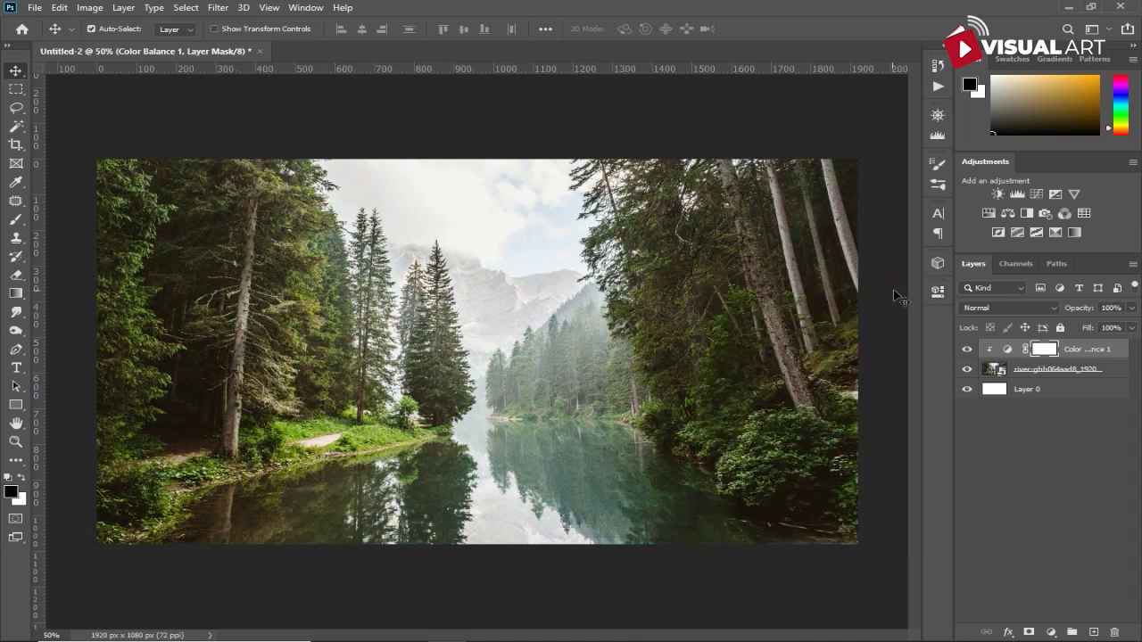
- Add a clipped Brightness/Contrast adjustment to the river photo
click(1049, 632)
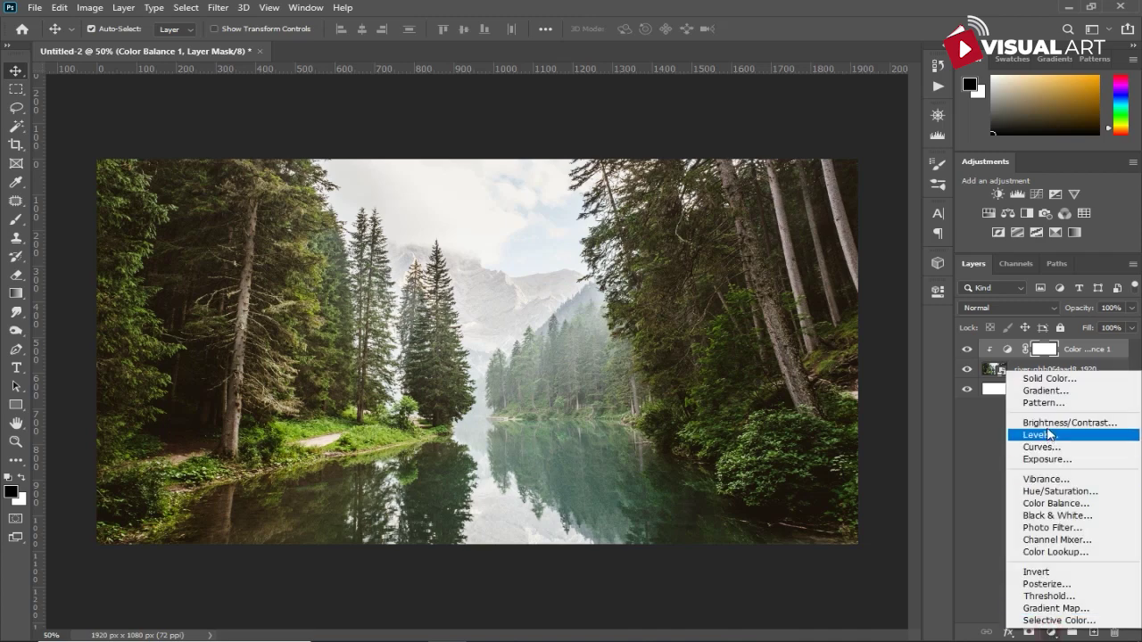
click(1050, 423)
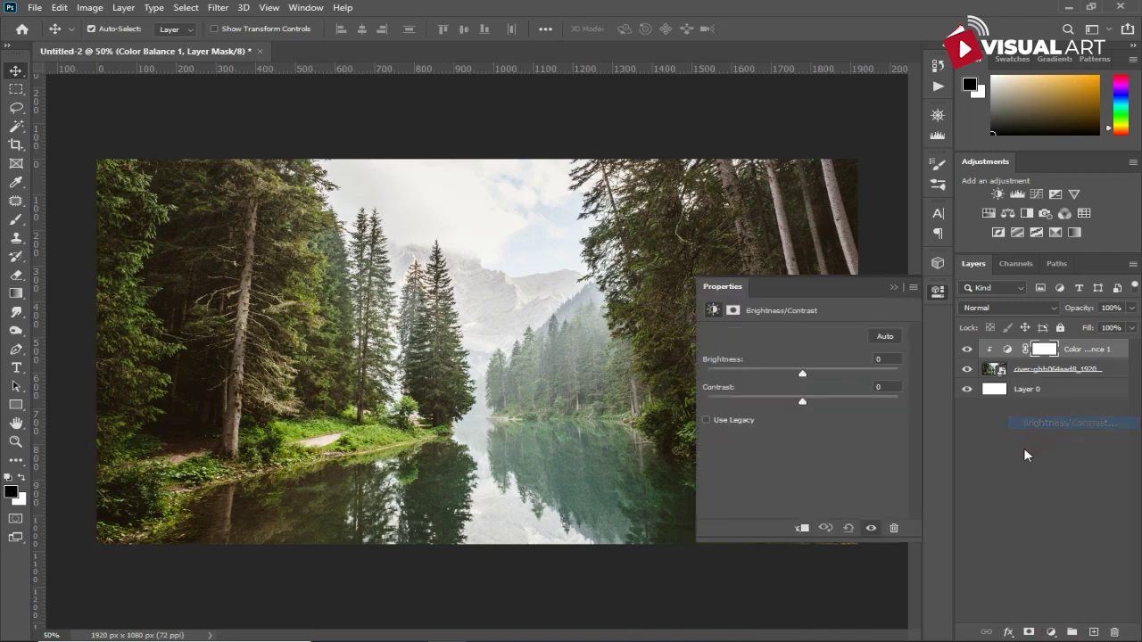
click(803, 528)
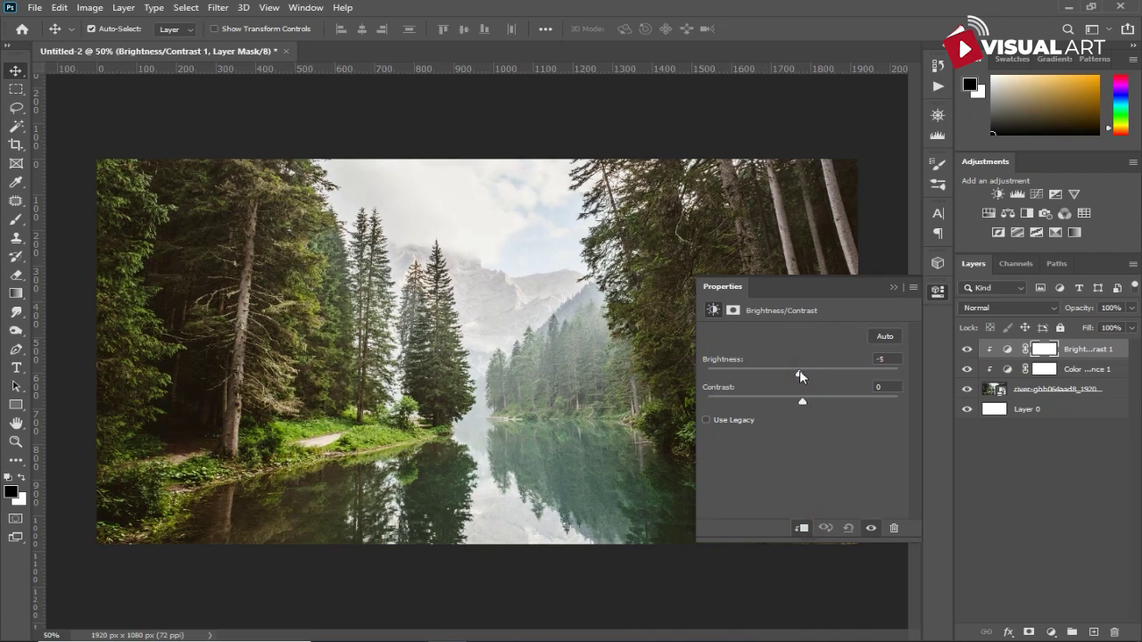
click(892, 287)
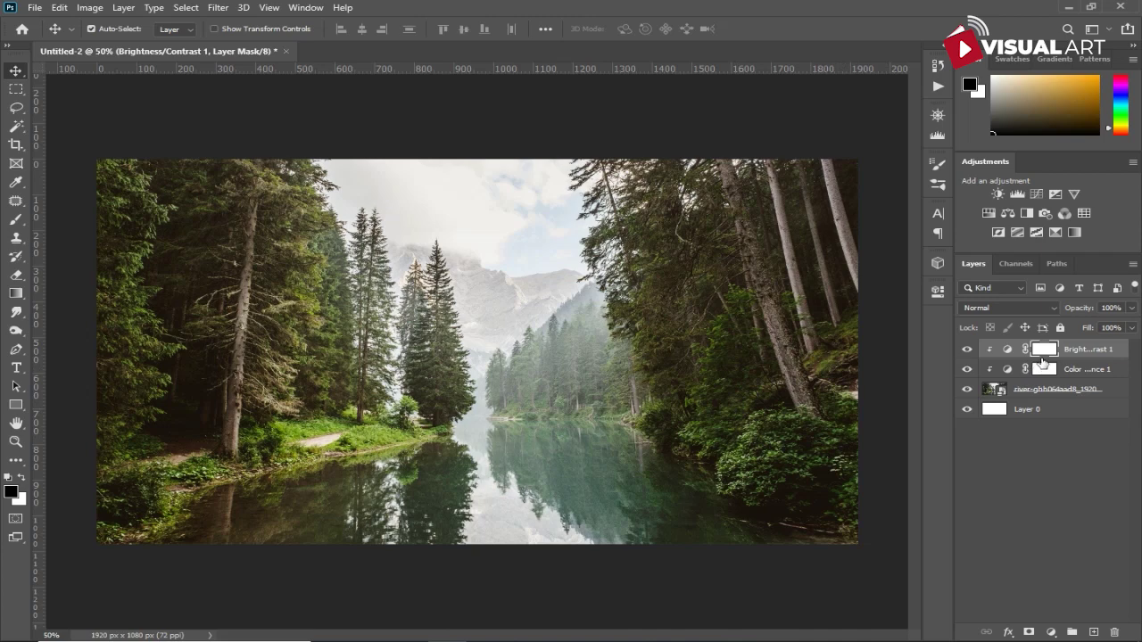
- Group the river photo with its two adjustments and name the group LAKE
click(1054, 388)
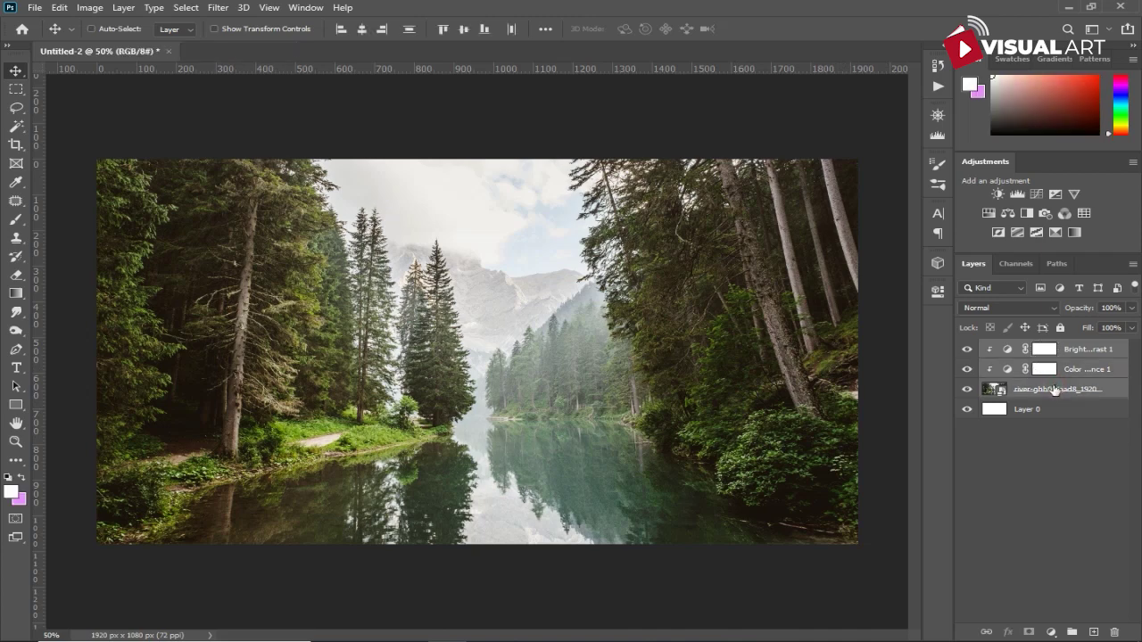
key(ctrl+g)
double_click(1021, 349)
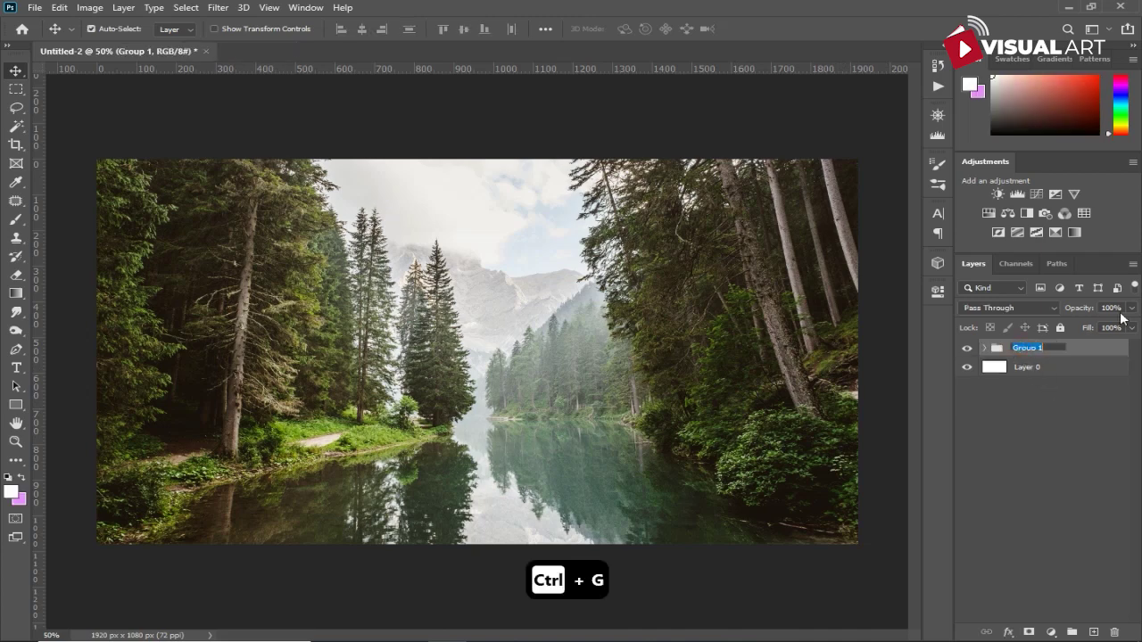
text(LAKE)
key(Return)
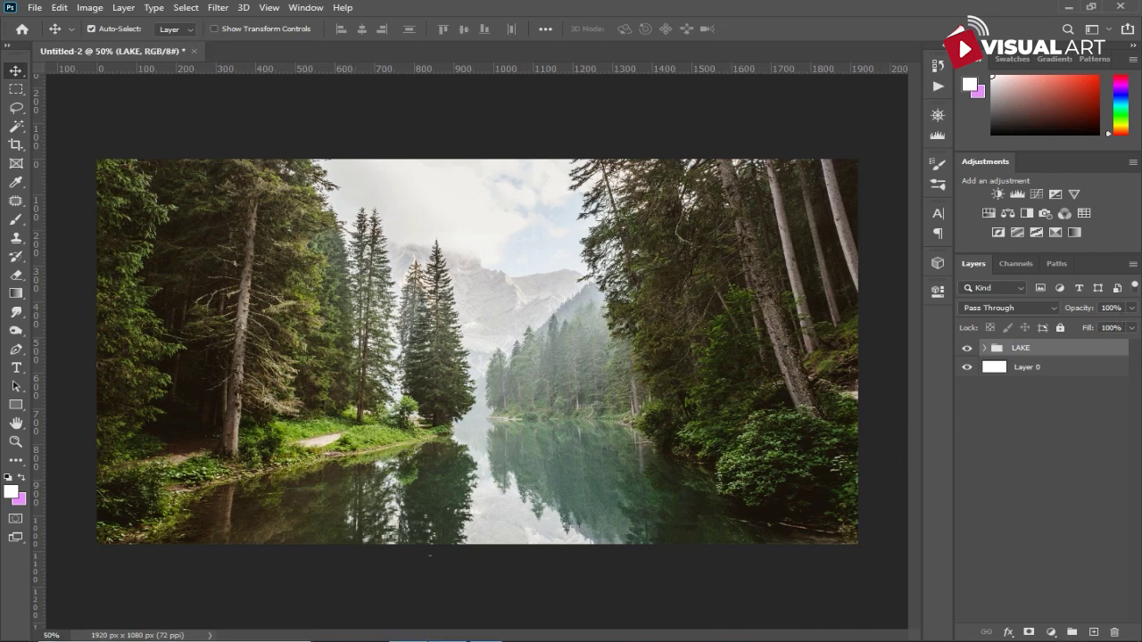
click(440, 639)
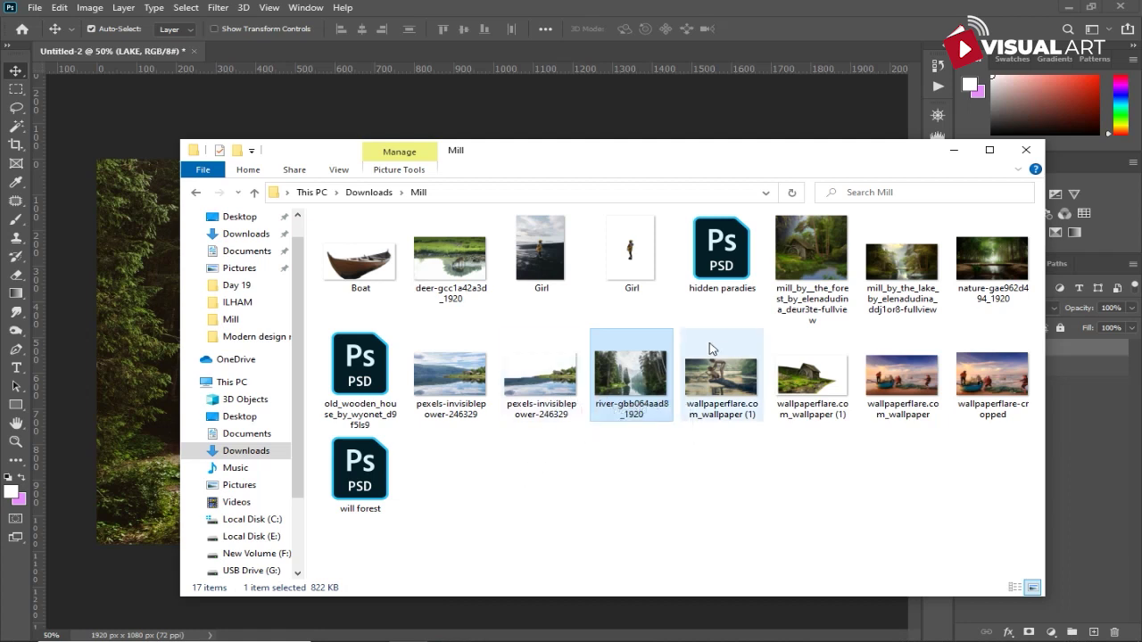
- Open river-g705eb1e07_1920.jpg from Downloads as a separate Photoshop document
click(255, 192)
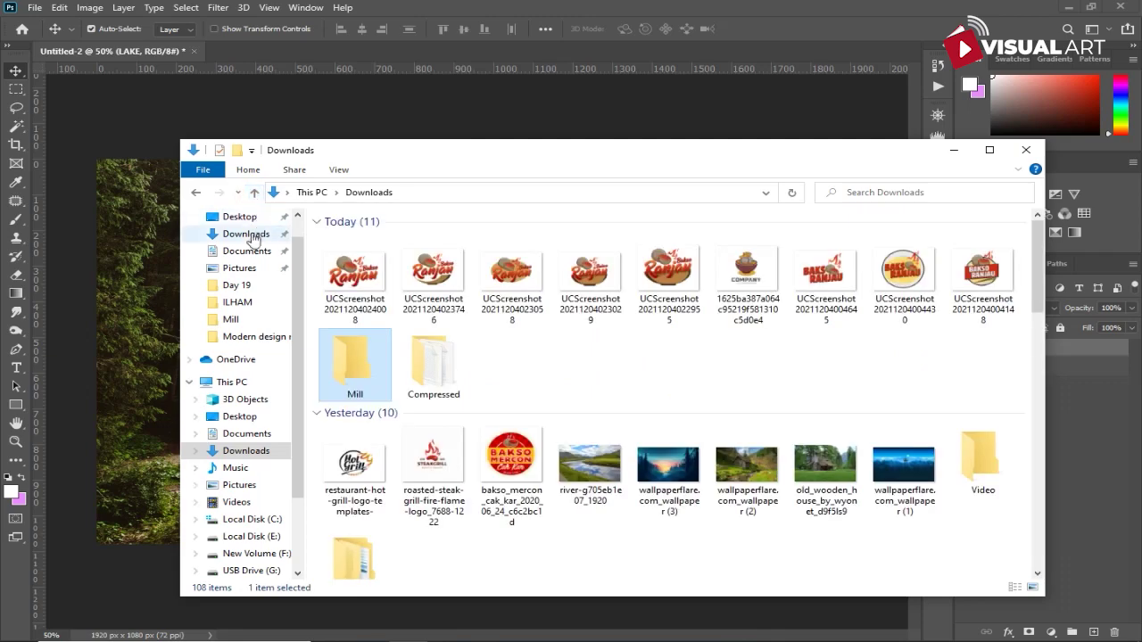
click(248, 236)
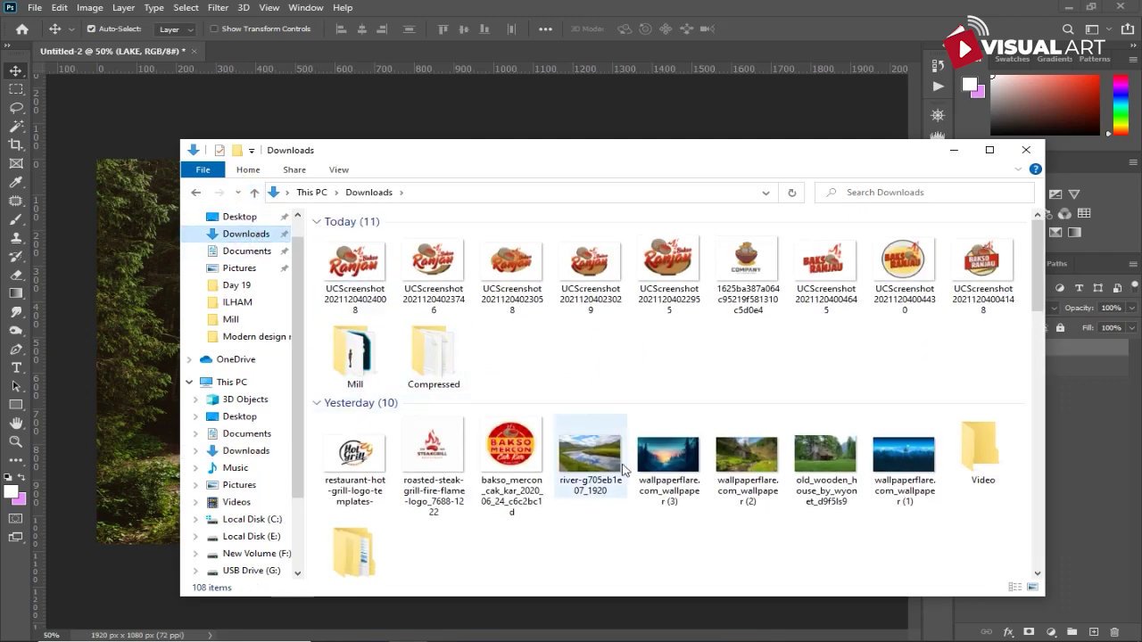
drag(624, 470, 597, 53)
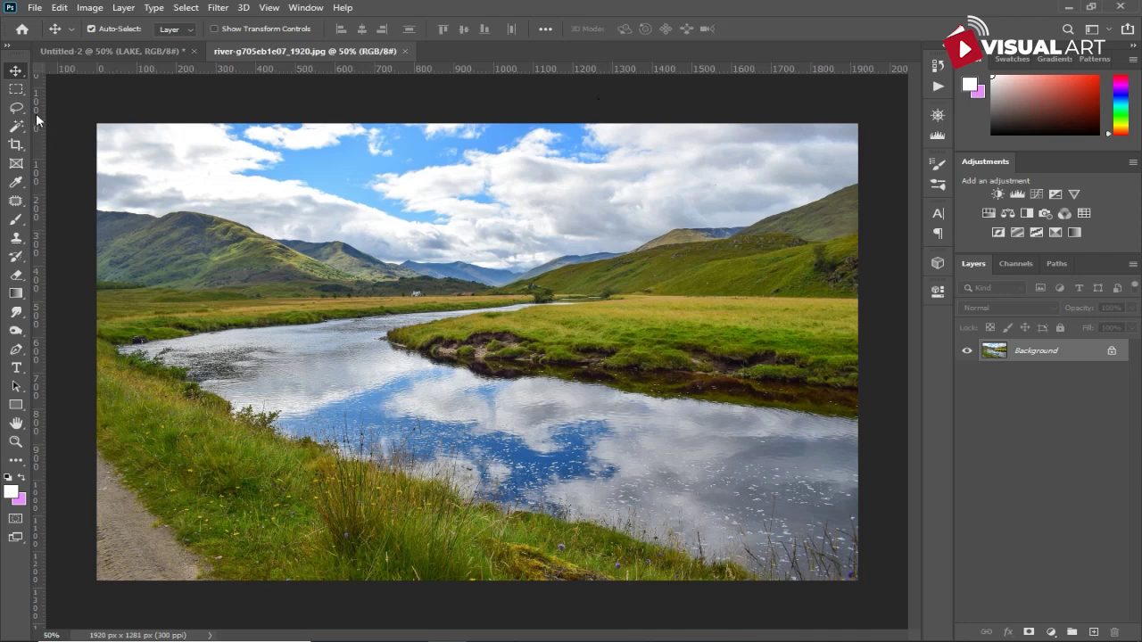
click(17, 108)
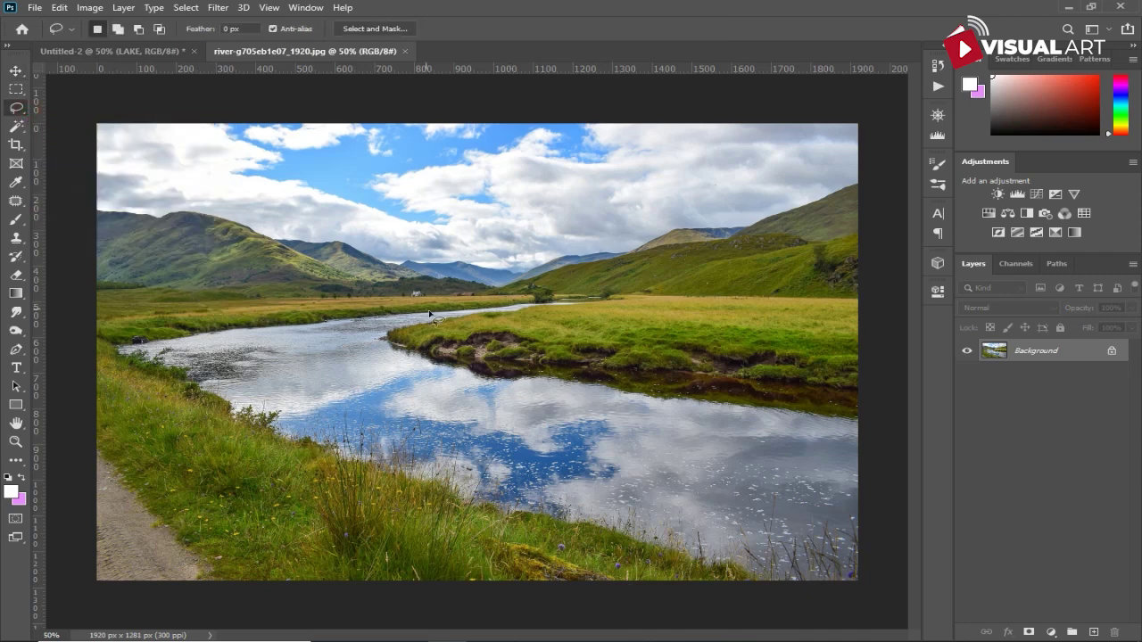
- Lasso the grassy riverbank from the meadow photo and drop it into Untitled-2 as Layer 1
mouse_move(453, 388)
mouse_down()
mouse_move(889, 434)
mouse_move(890, 334)
mouse_move(870, 283)
mouse_move(662, 289)
mouse_move(581, 305)
mouse_move(189, 58)
mouse_up()
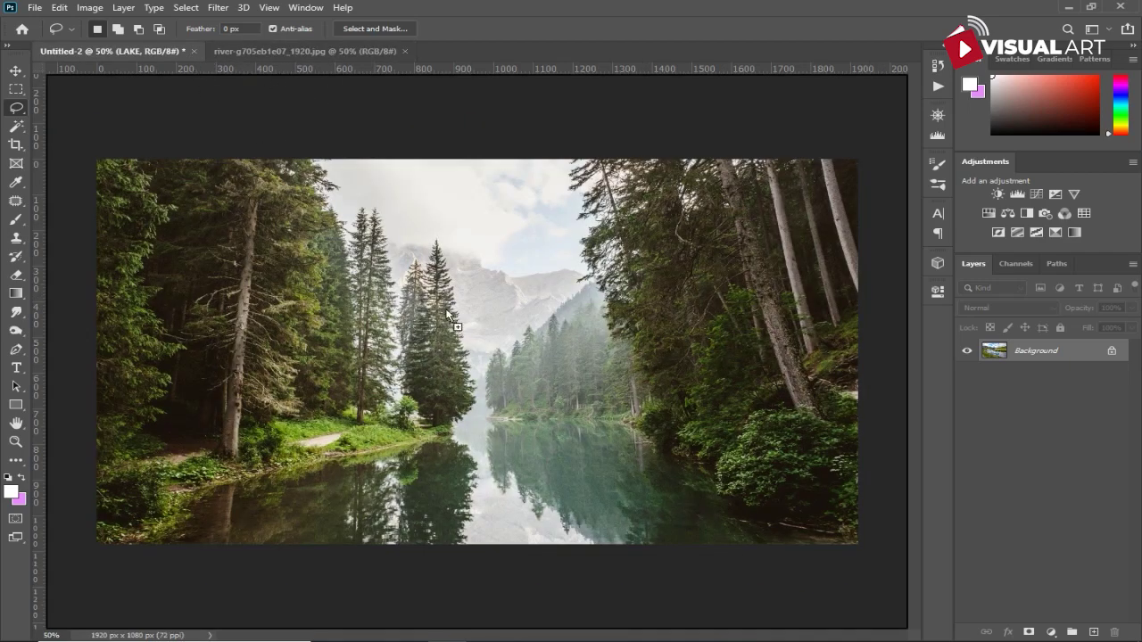
drag(189, 58, 481, 335)
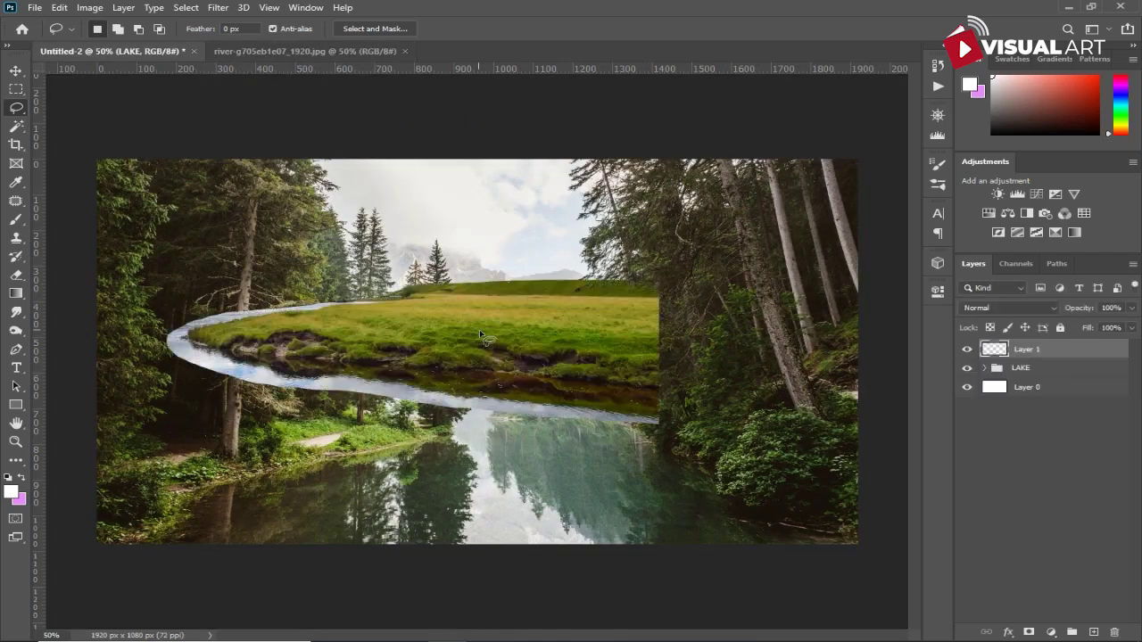
key(ctrl+t)
right_click(483, 336)
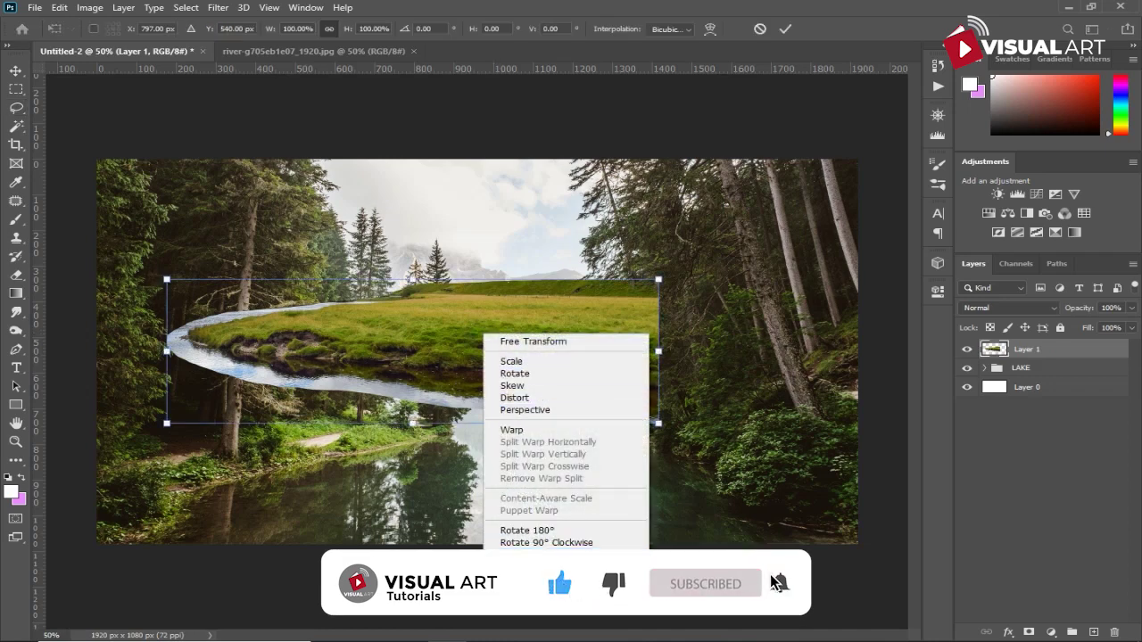
- Flip the grassy bank horizontally, shrink it to about 82% and place it bottom-left
click(535, 574)
drag(513, 366, 456, 477)
drag(586, 402, 499, 426)
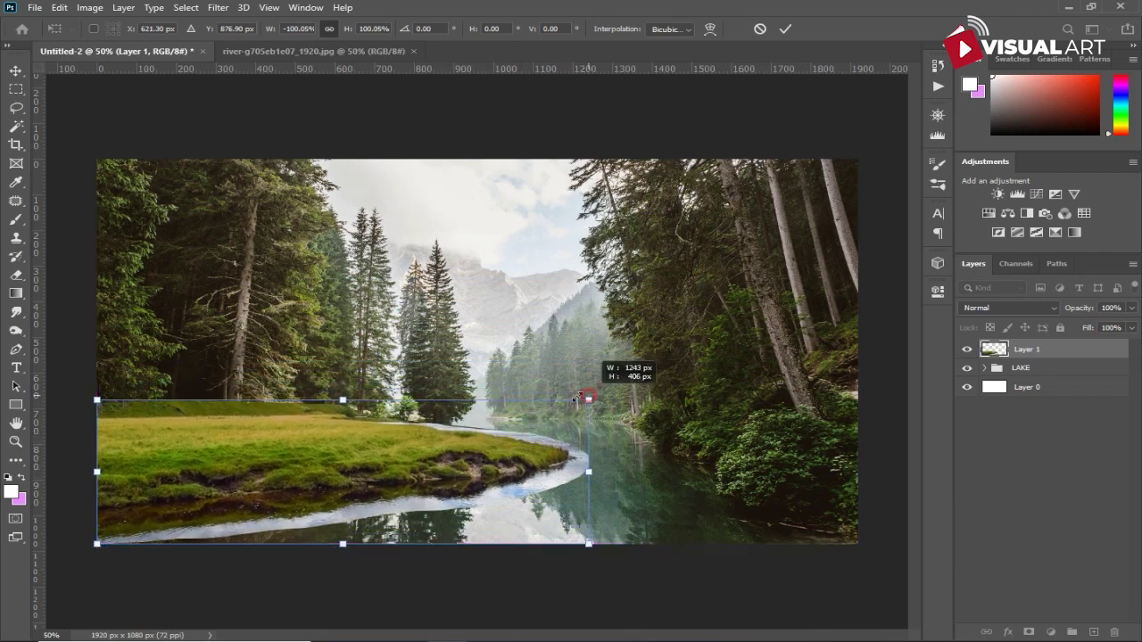
drag(439, 479, 439, 463)
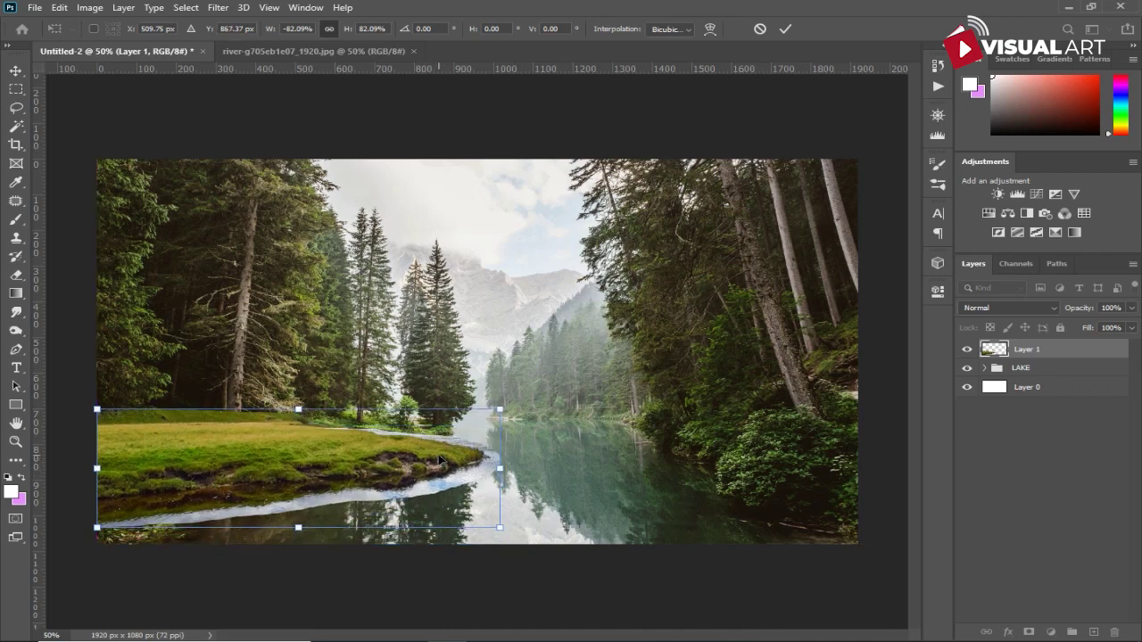
key(Return)
key(l)
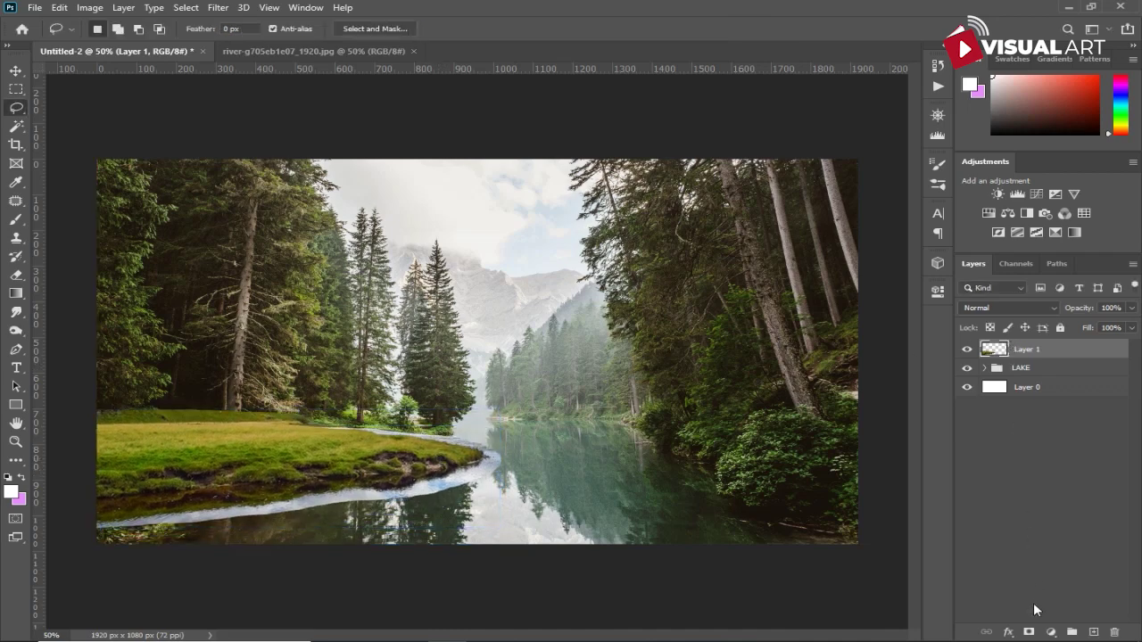
click(1031, 632)
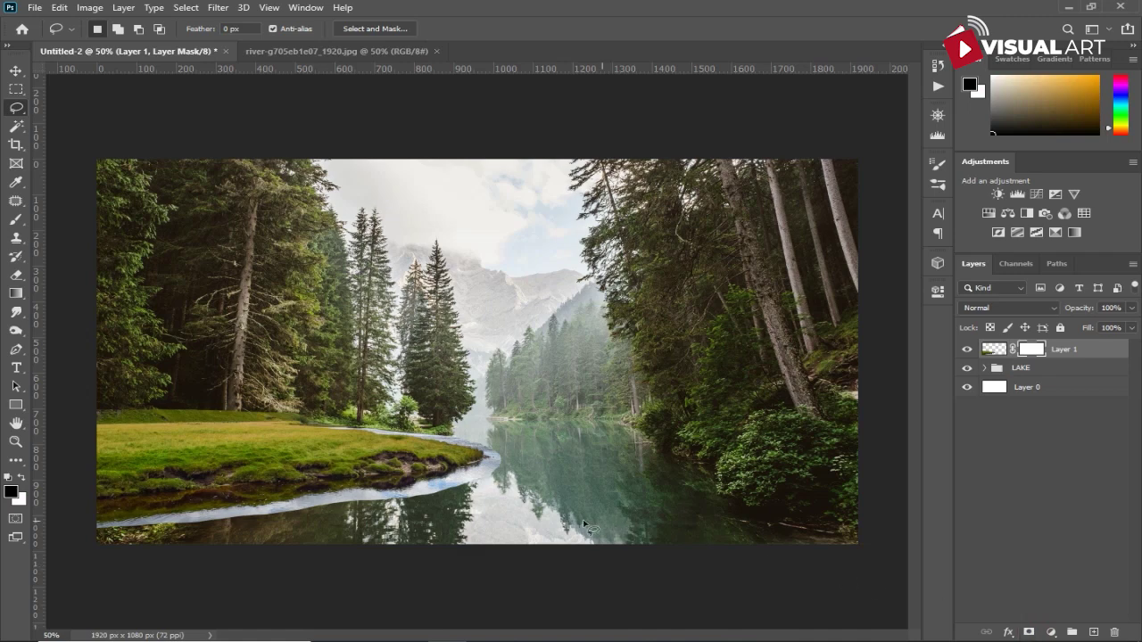
- Set up a soft Brush with 3% hardness for painting the mask
click(16, 220)
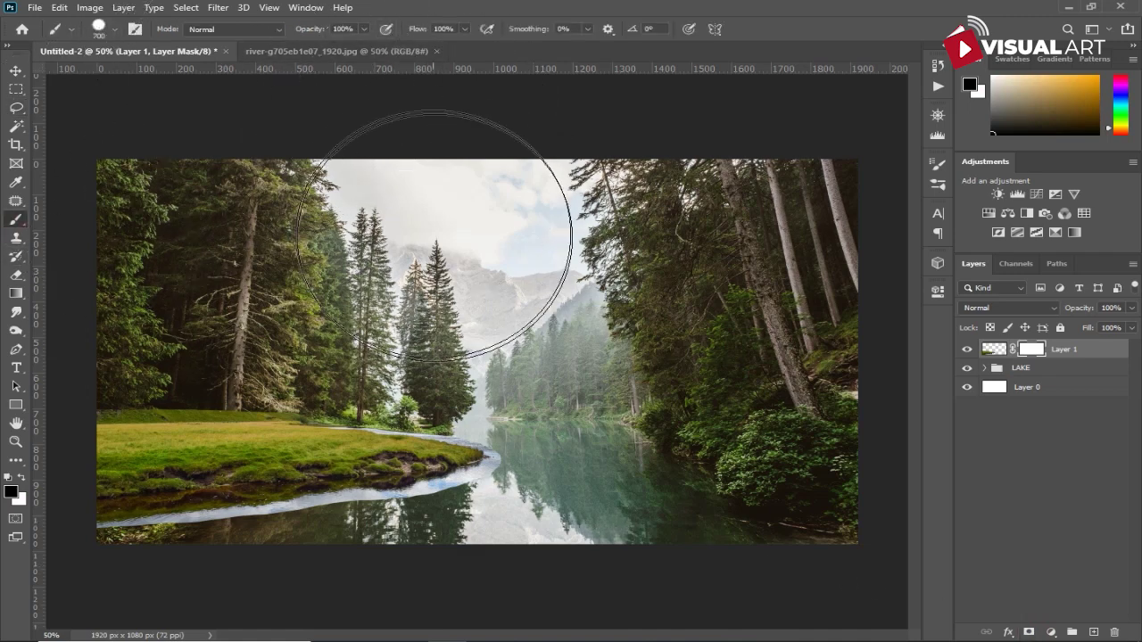
right_click(462, 256)
click(549, 325)
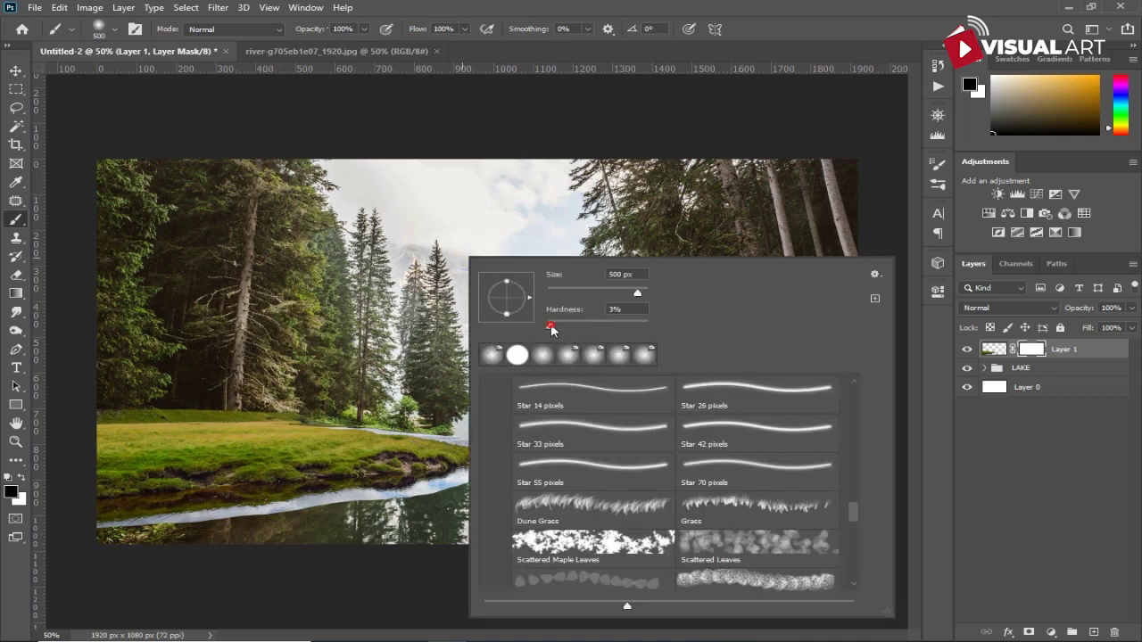
click(632, 36)
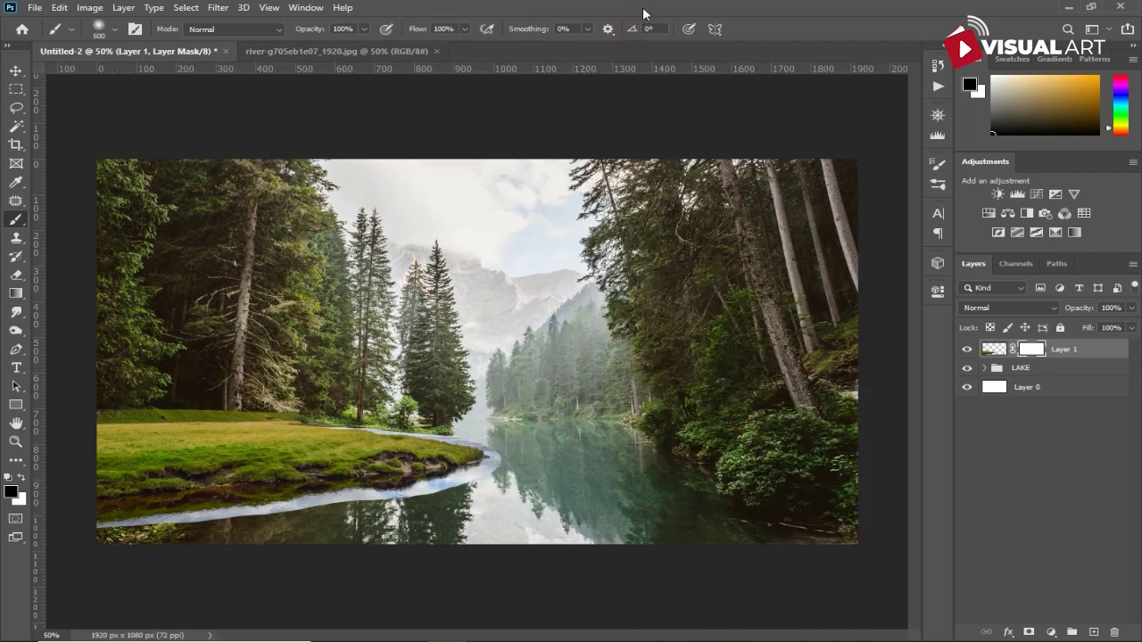
key(bracketleft)
key(bracketleft)
key(bracketleft)
key(bracketright)
key(bracketright)
- Paint black on Layer 1's mask to hide the grass edges and pale water strip
mouse_move(126, 545)
mouse_down()
mouse_move(384, 525)
mouse_move(377, 509)
mouse_move(497, 495)
mouse_move(566, 450)
mouse_up()
scroll(544, 426, up, 3)
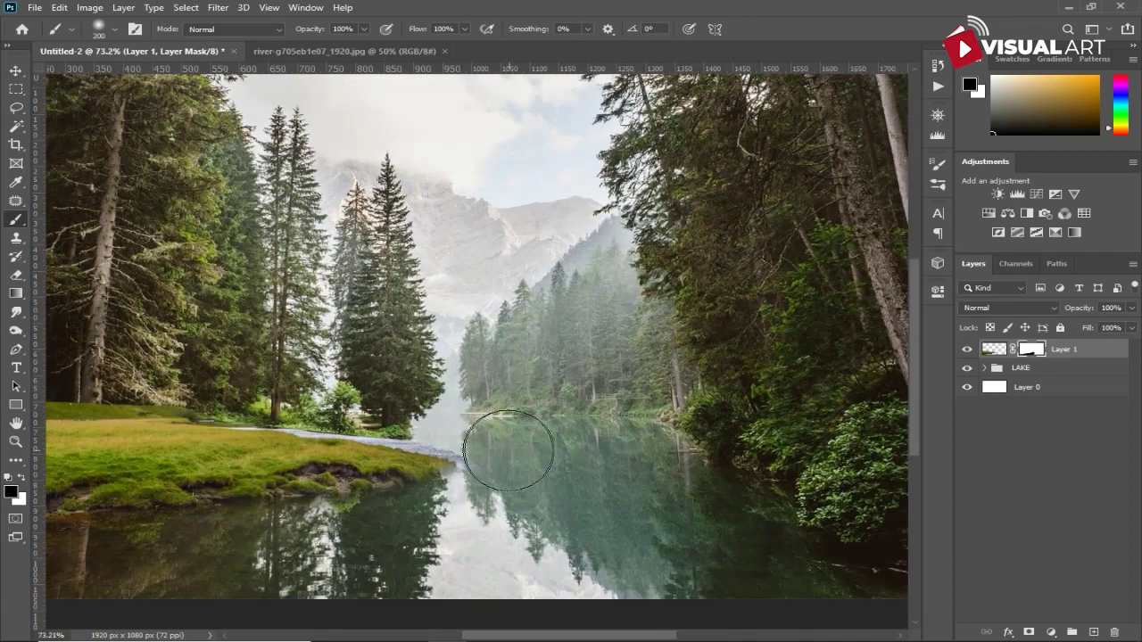
mouse_move(427, 429)
mouse_down()
mouse_move(258, 402)
mouse_move(188, 410)
mouse_move(354, 417)
mouse_move(452, 437)
mouse_move(477, 457)
mouse_move(500, 517)
mouse_up()
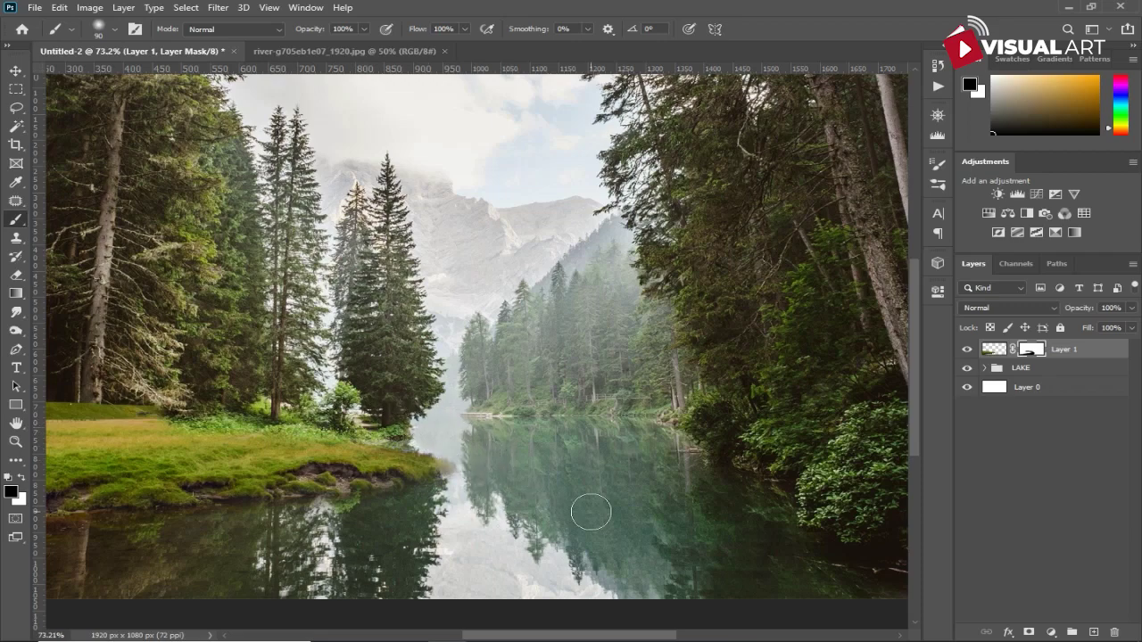
scroll(598, 517, down, 2)
drag(302, 392, 57, 407)
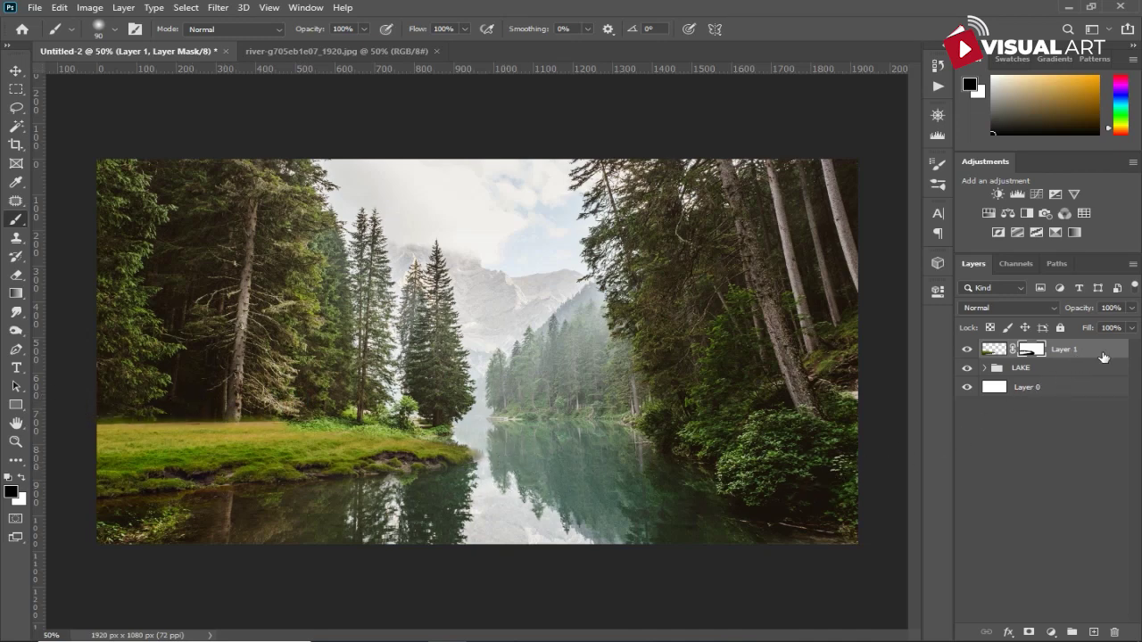
click(1052, 632)
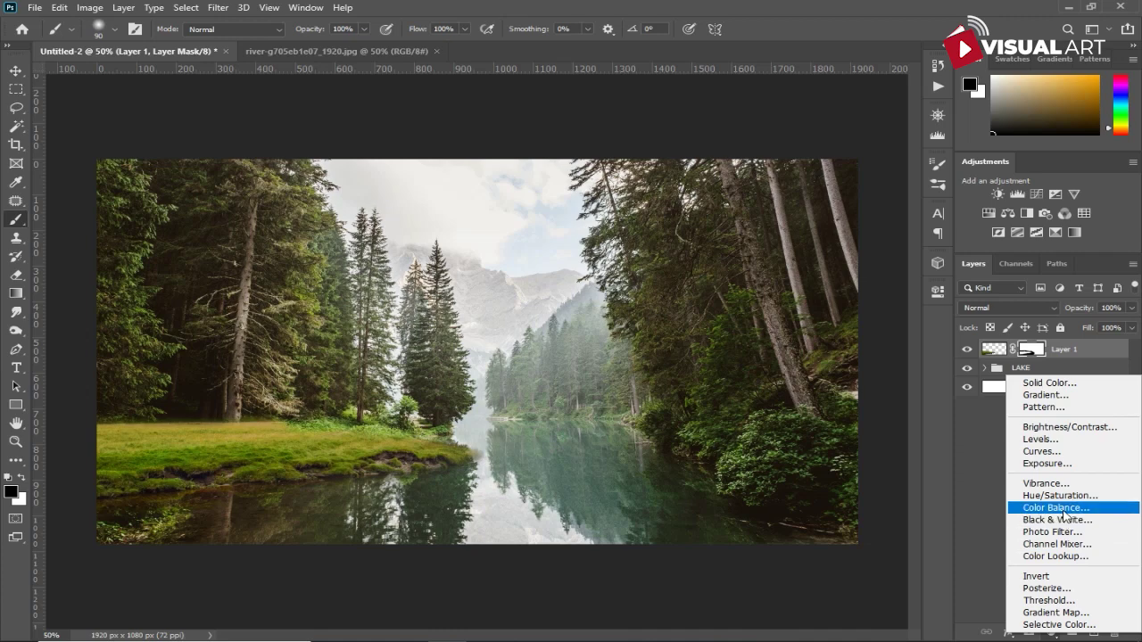
- Add a clipped Color Balance tinting the grass toward blue (+10) and group both as grass
click(1055, 508)
click(803, 527)
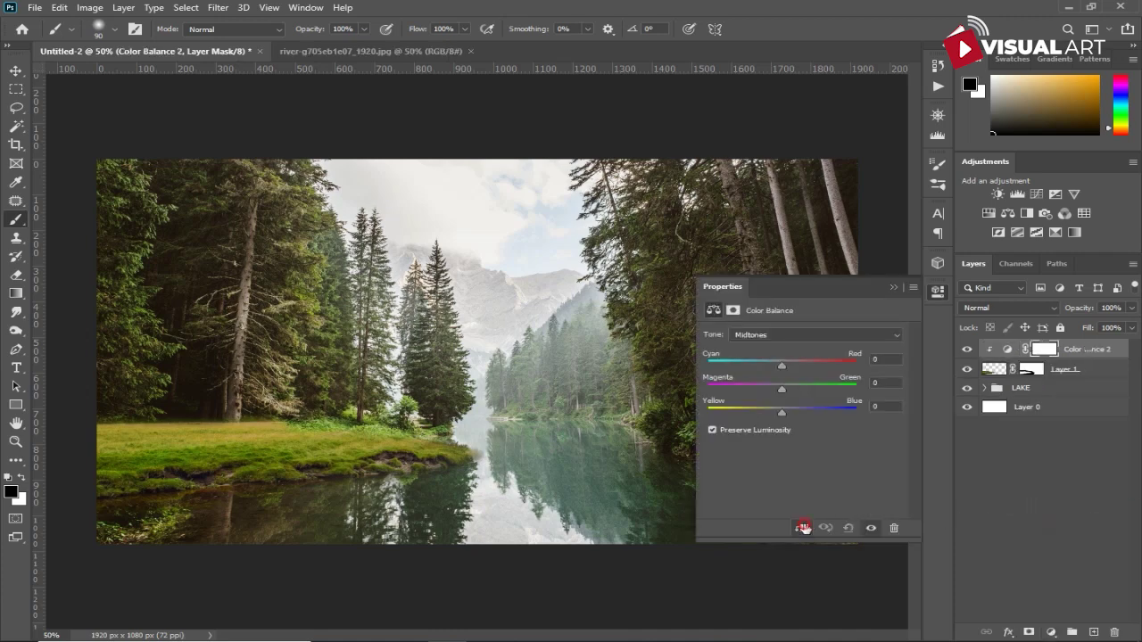
drag(777, 416, 788, 412)
click(1088, 374)
key(ctrl+g)
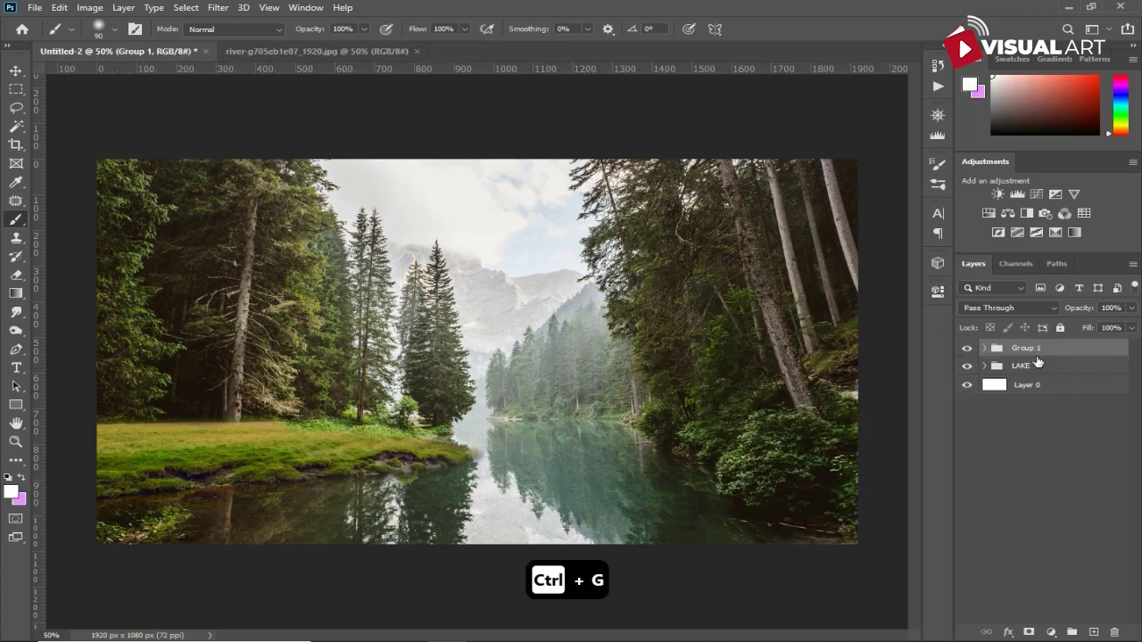
double_click(1027, 349)
text(Gr)
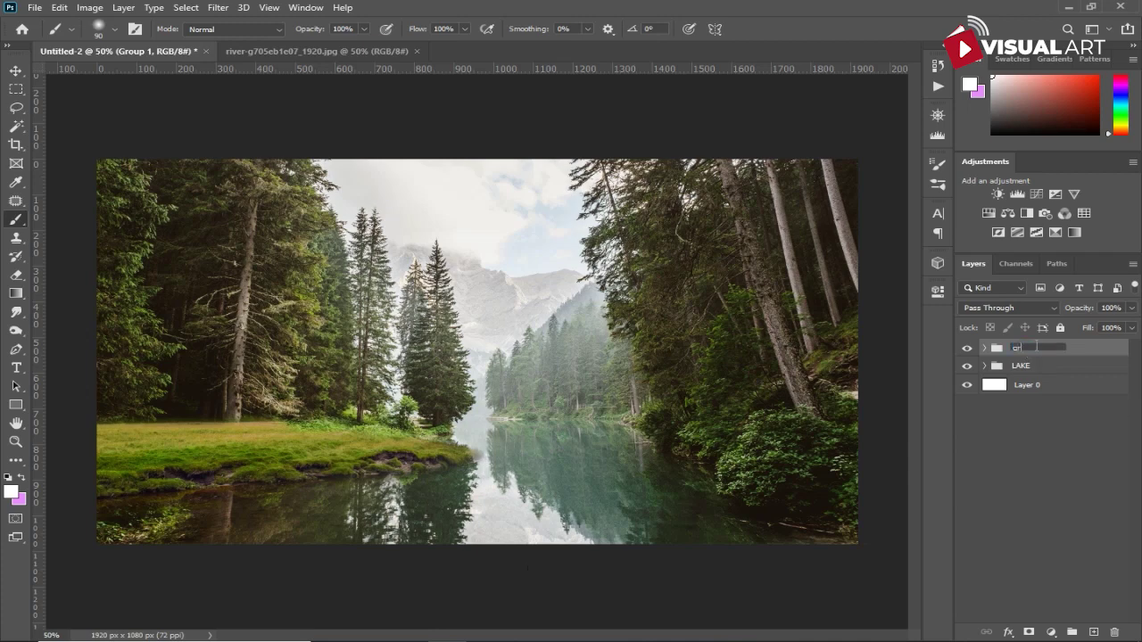
text(s)
key(Return)
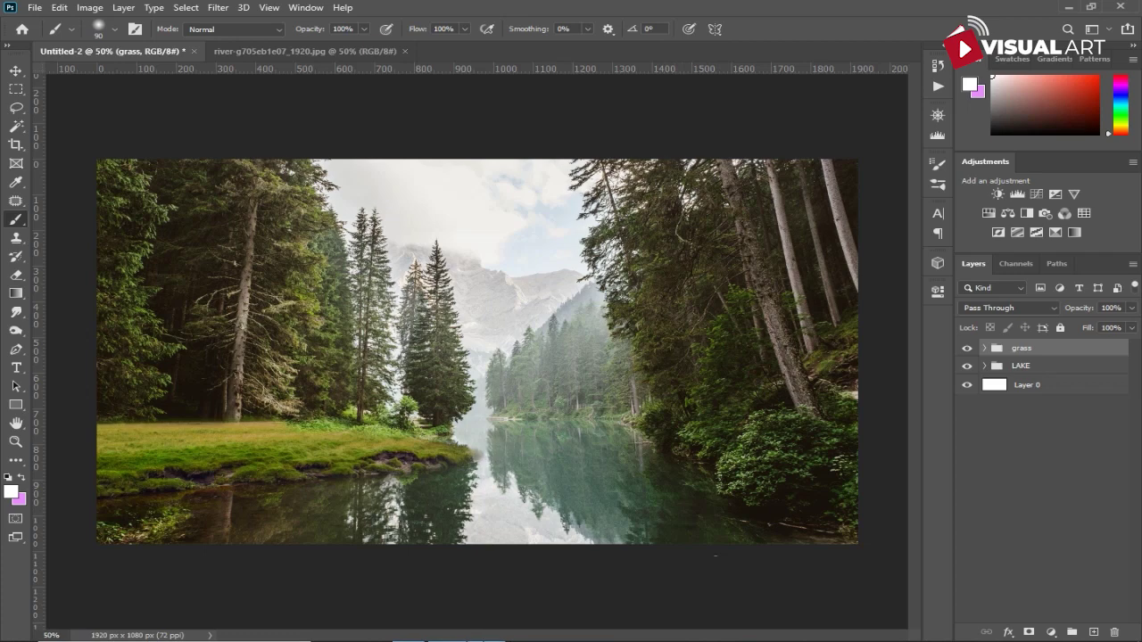
- Open the old wooden house image from the Mill folder
key(alt+Tab)
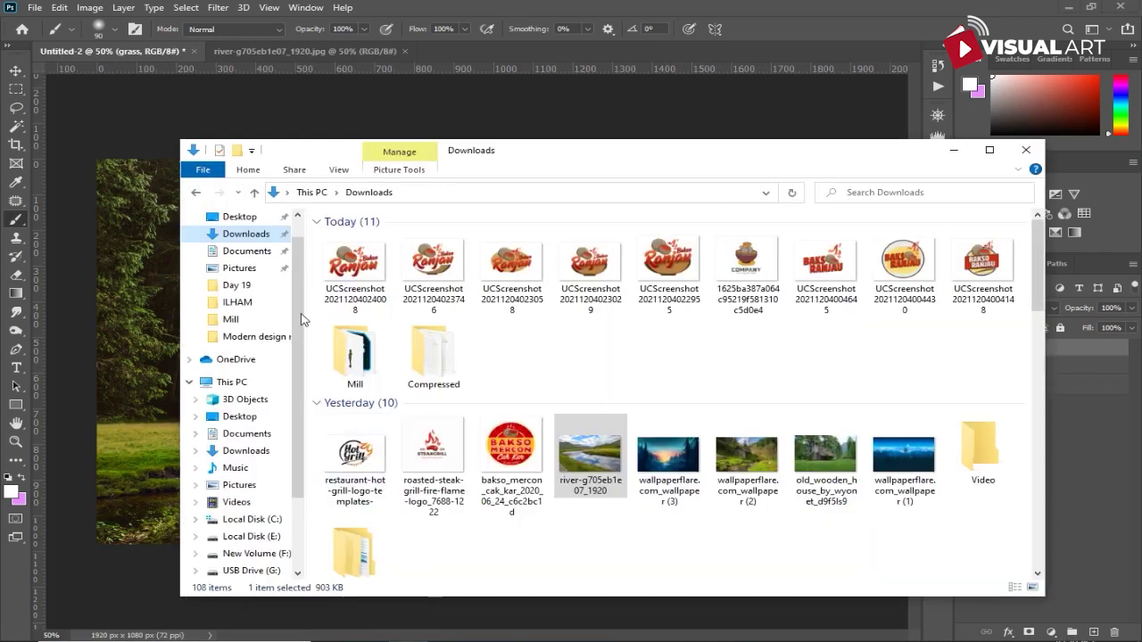
double_click(355, 353)
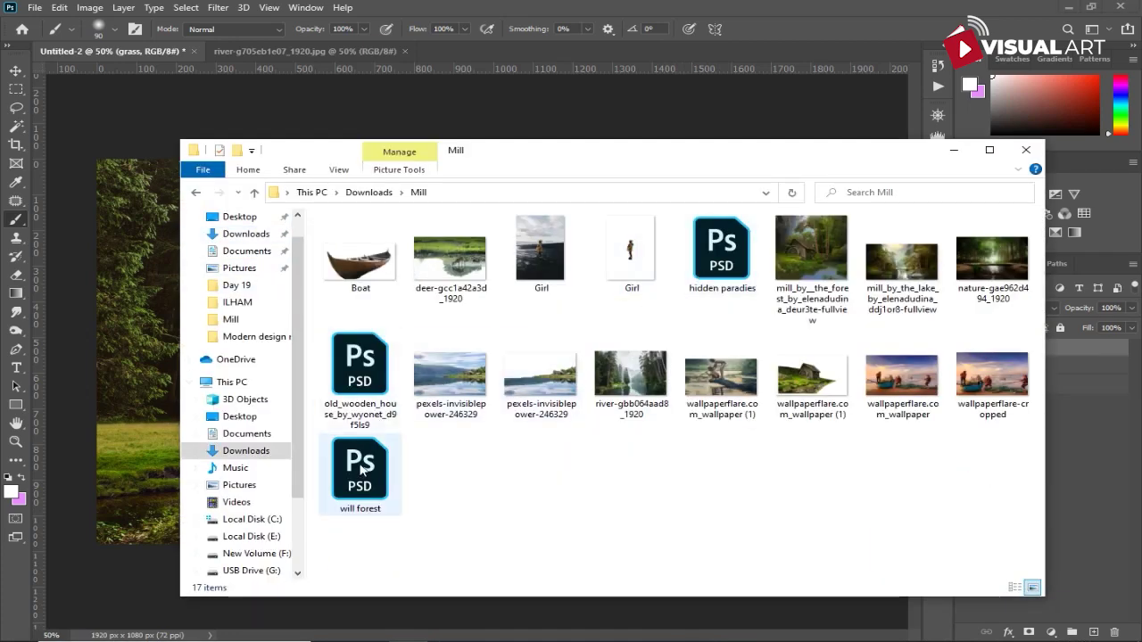
double_click(362, 375)
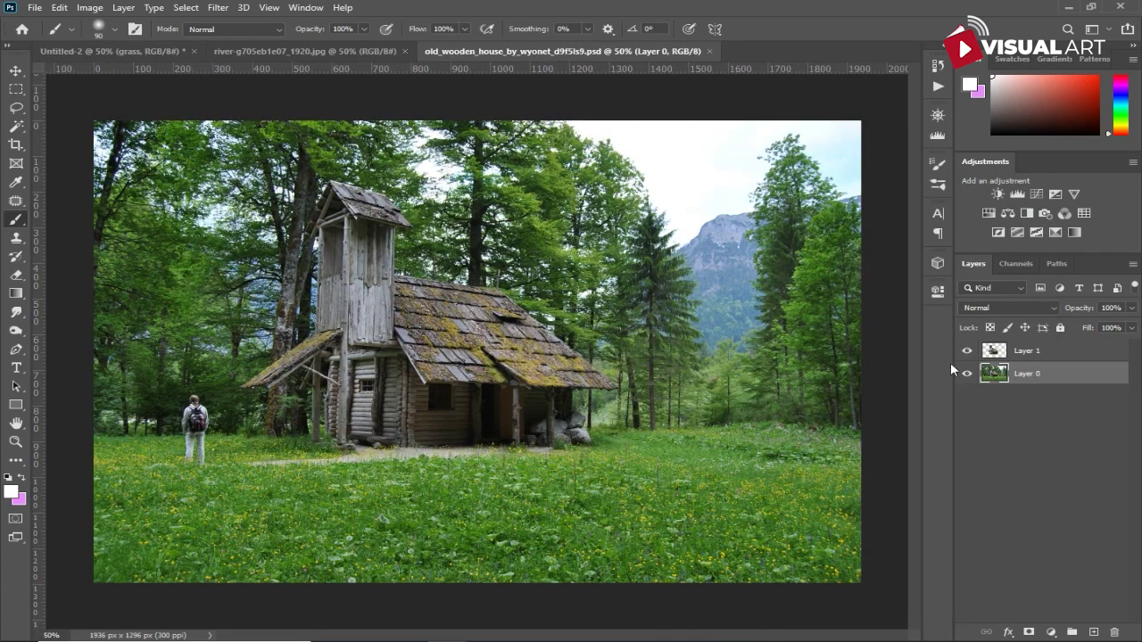
- Bring the wooden house into Untitled-2 as Layer 2, scaled to 83% on the left bank
click(962, 373)
click(963, 373)
click(18, 71)
mouse_move(1069, 357)
mouse_down()
mouse_move(221, 51)
mouse_move(297, 206)
mouse_up()
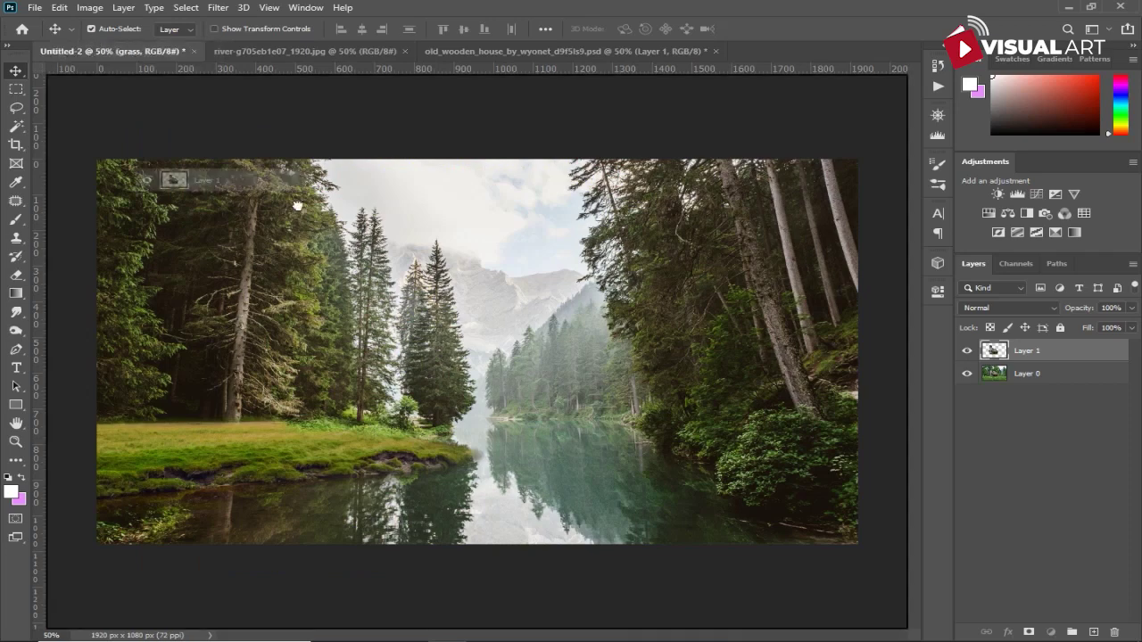
mouse_move(297, 206)
mouse_down()
mouse_move(482, 406)
mouse_move(249, 309)
mouse_up()
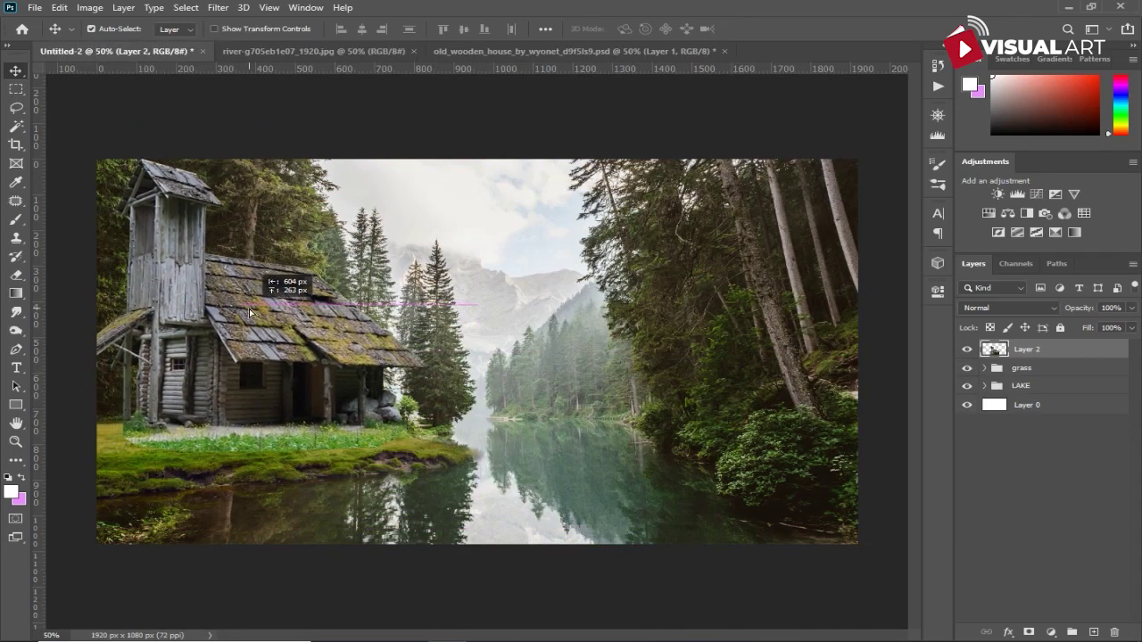
key(ctrl+t)
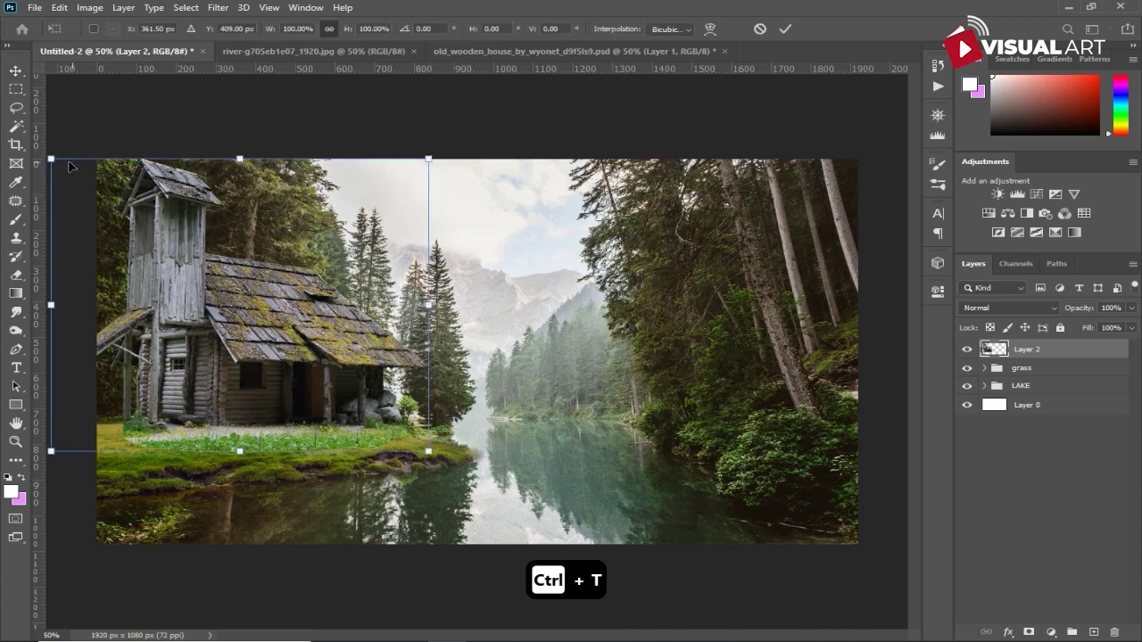
drag(54, 158, 139, 187)
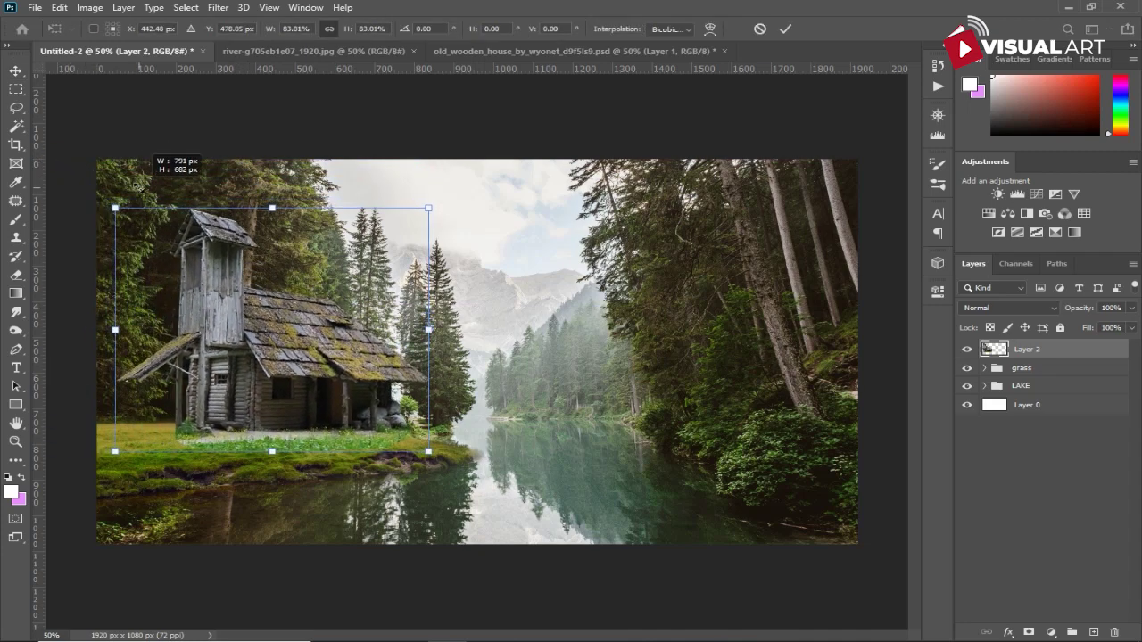
drag(336, 355, 315, 357)
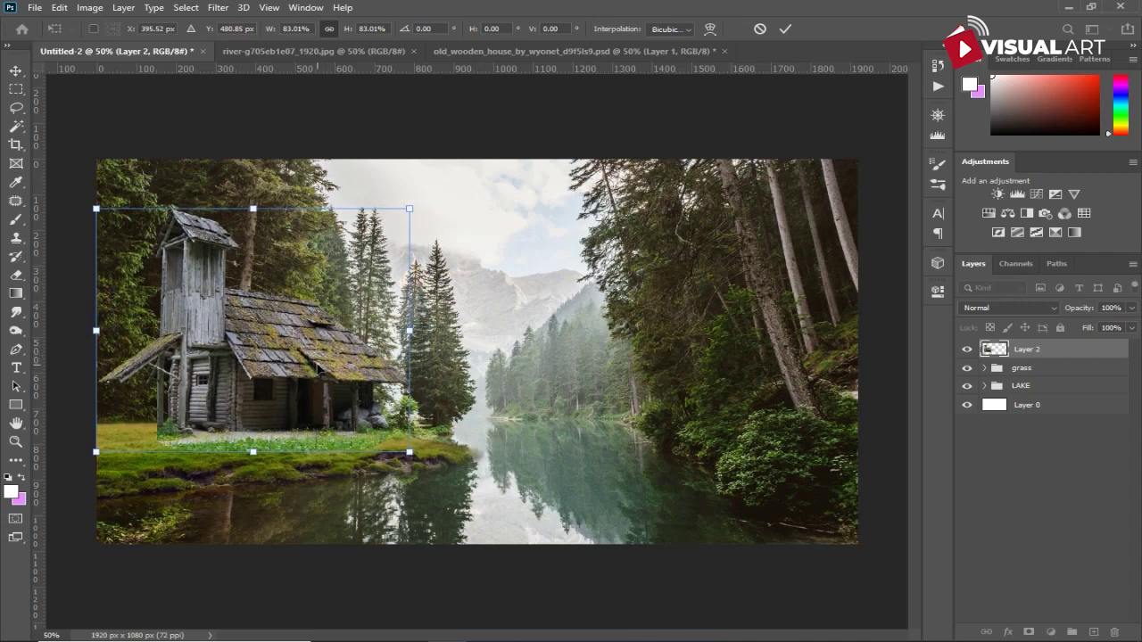
key(Return)
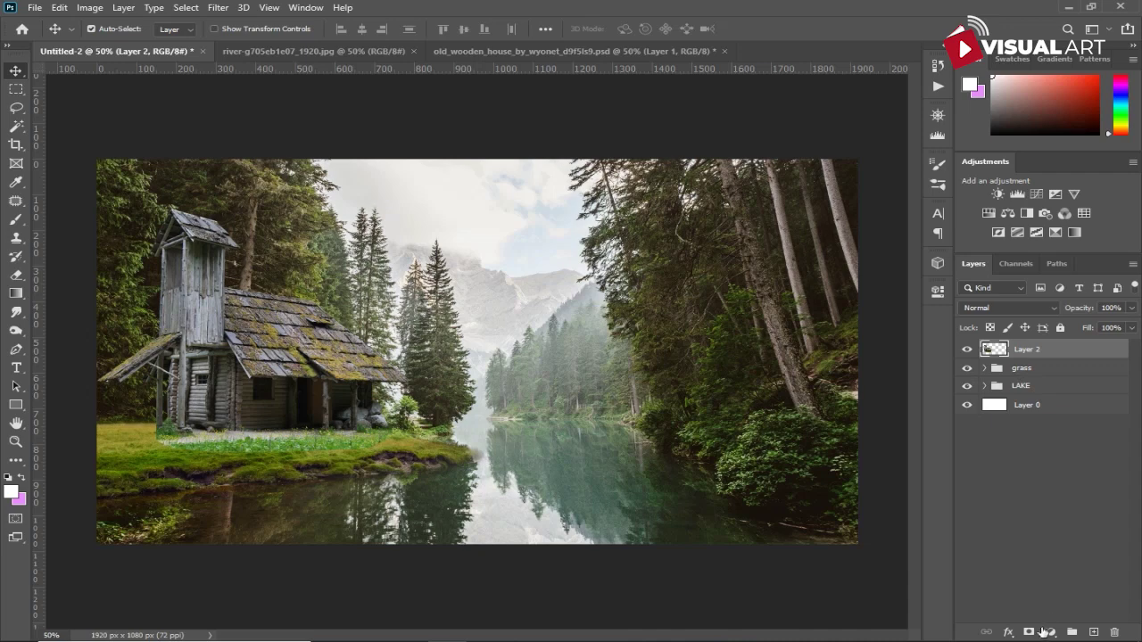
- Mask Layer 2 and paint out the grey gravel strip at the house's base
click(1031, 631)
key(d)
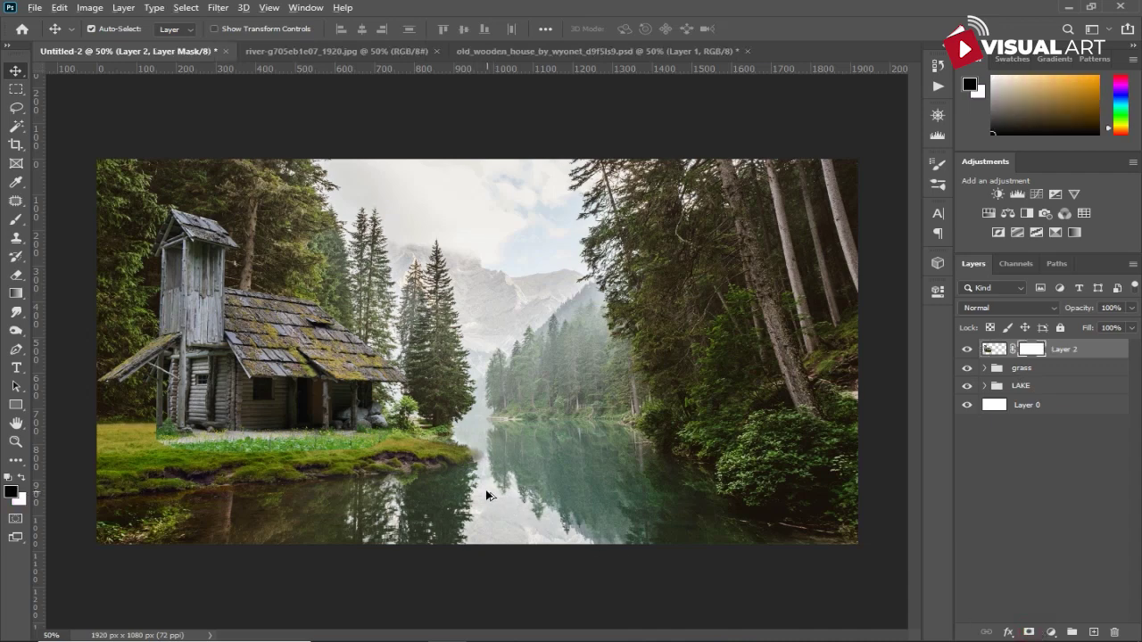
scroll(486, 490, up, 2)
drag(361, 465, 578, 446)
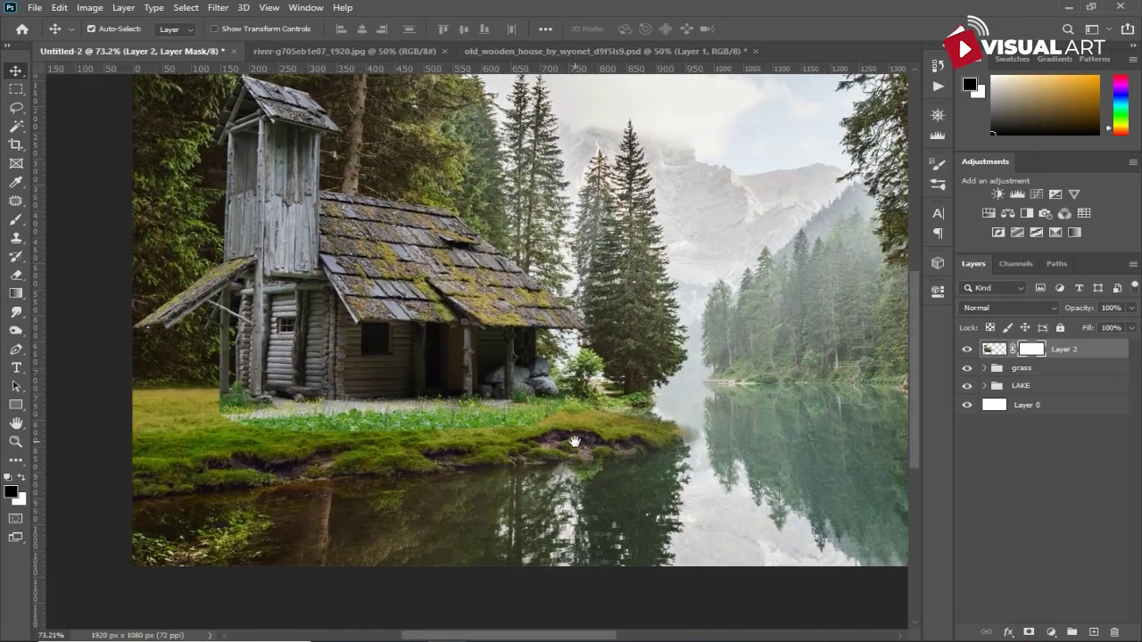
click(15, 219)
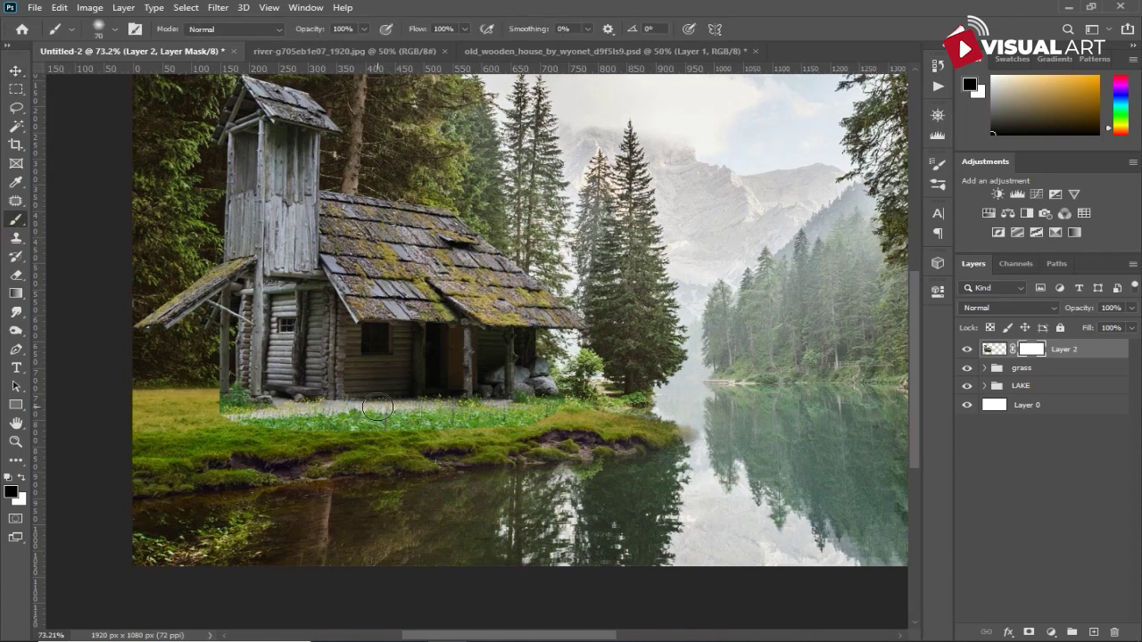
mouse_move(241, 424)
mouse_down()
mouse_move(223, 427)
mouse_move(360, 440)
mouse_move(642, 419)
mouse_up()
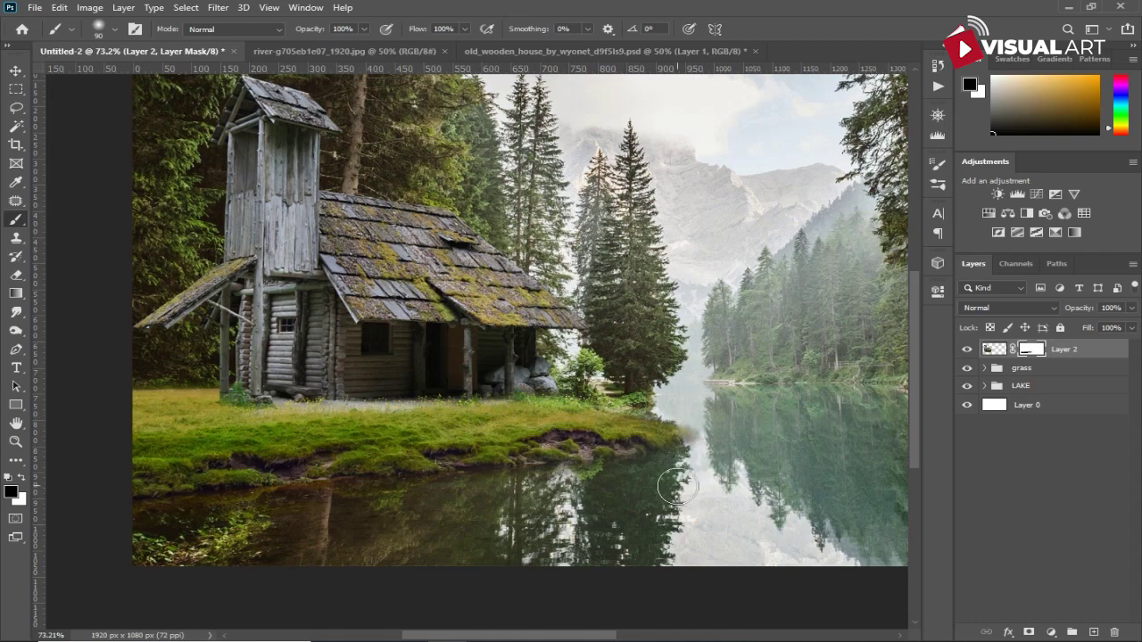
scroll(680, 508, down, 1)
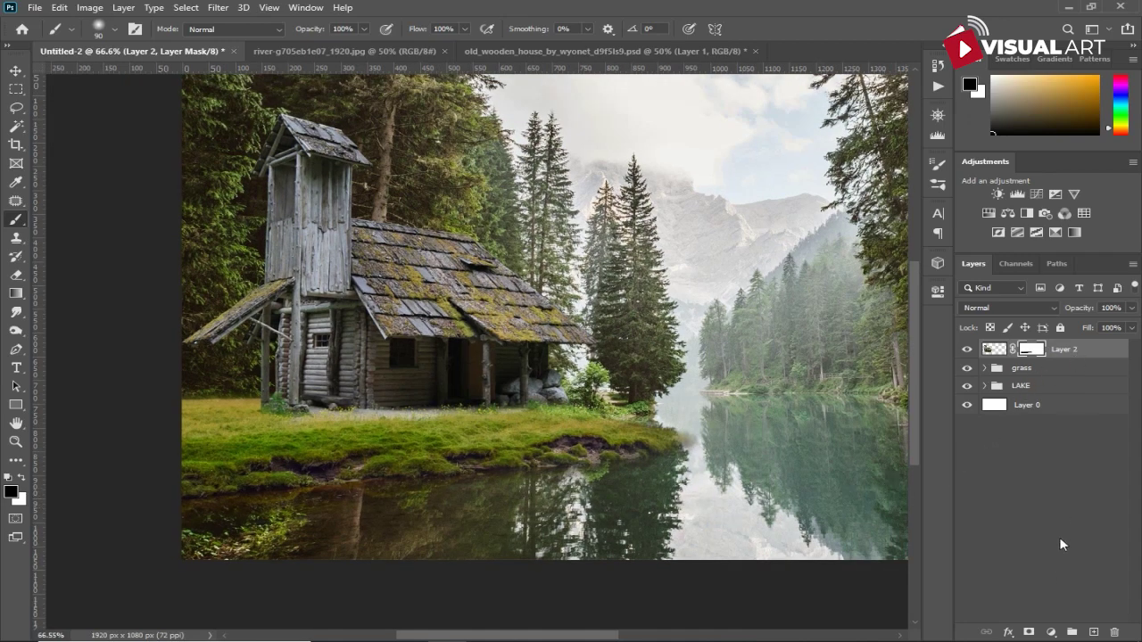
click(1052, 632)
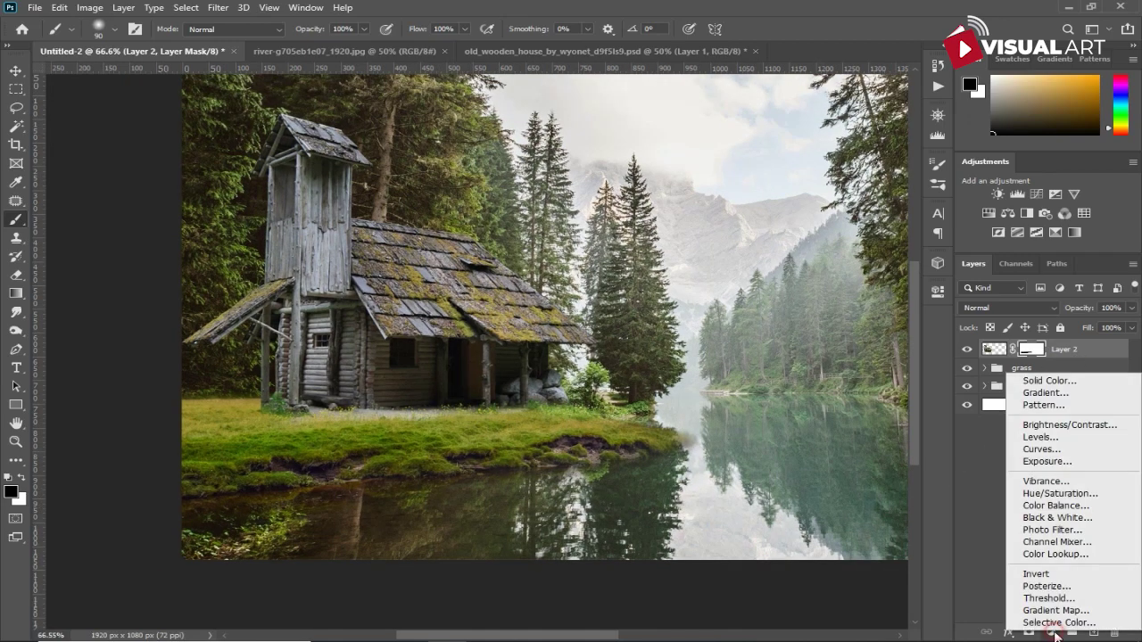
- Add a Brightness/Contrast adjustment clipped to the house layer with brightness 29
click(1063, 425)
click(803, 528)
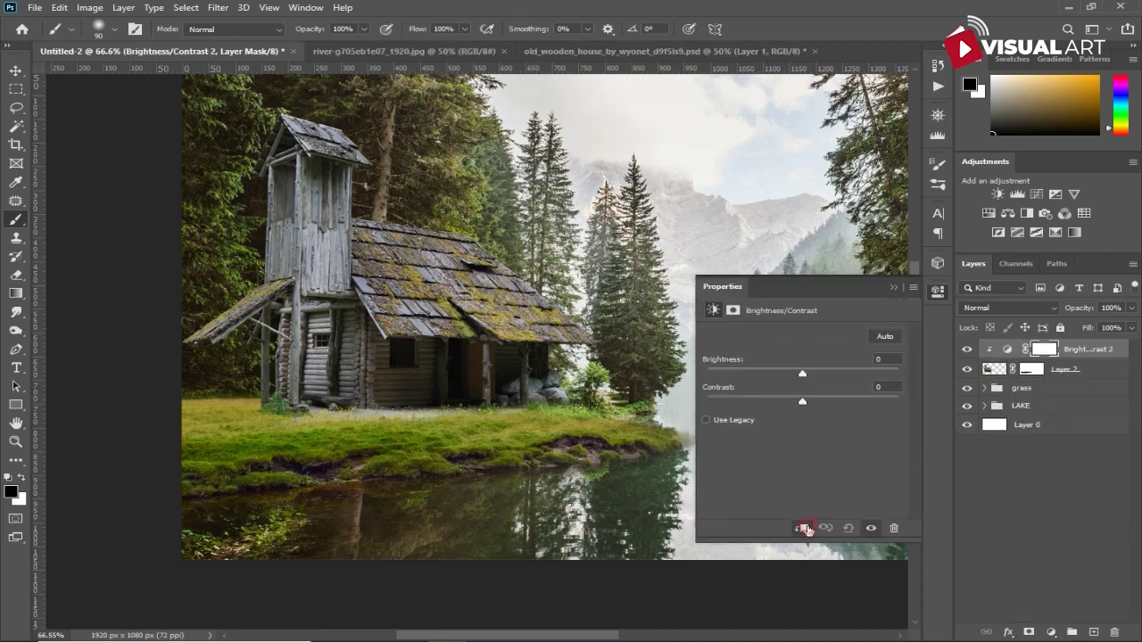
mouse_move(807, 371)
mouse_down()
mouse_move(820, 375)
mouse_move(813, 406)
mouse_up()
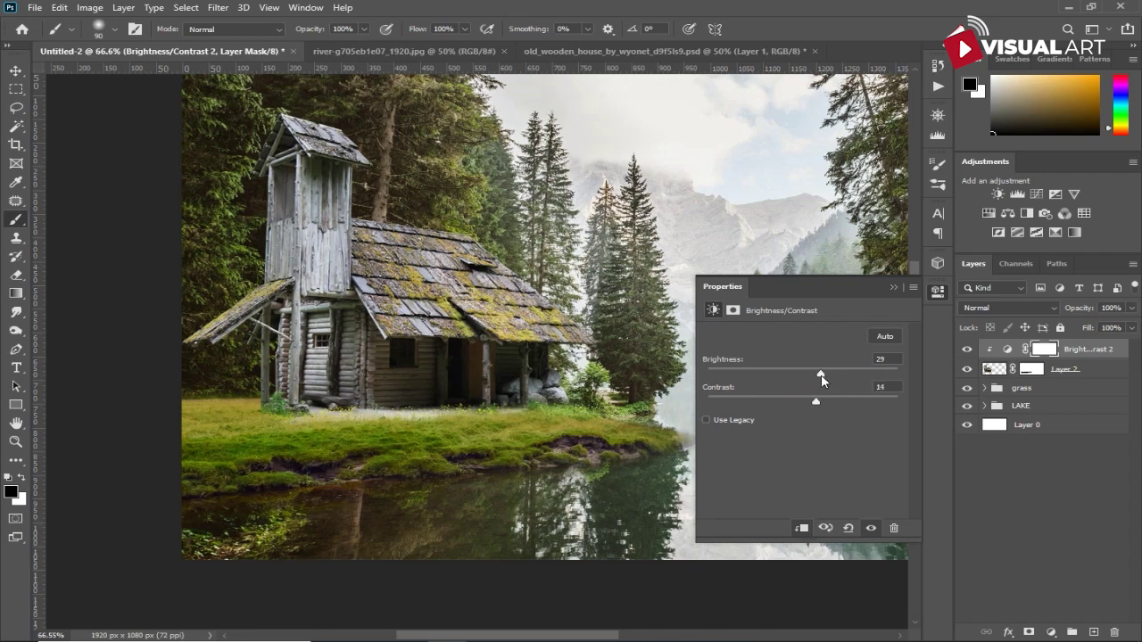
- Add a clipped Color Balance with midtones Cyan-Red +13 and Yellow-Blue -11
click(1051, 632)
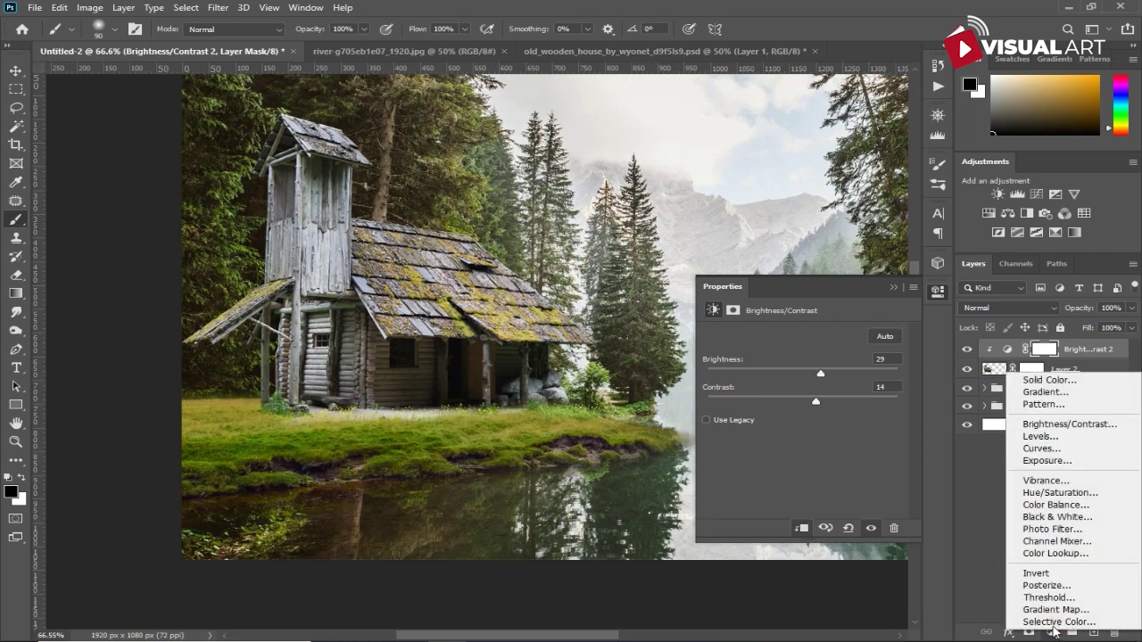
click(1061, 503)
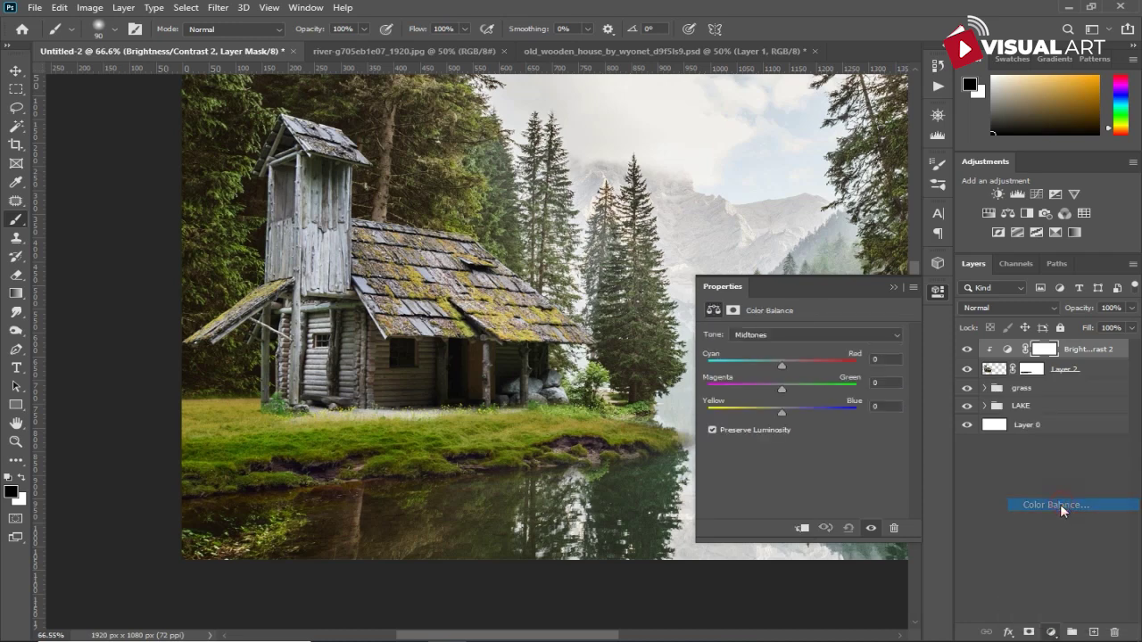
click(802, 530)
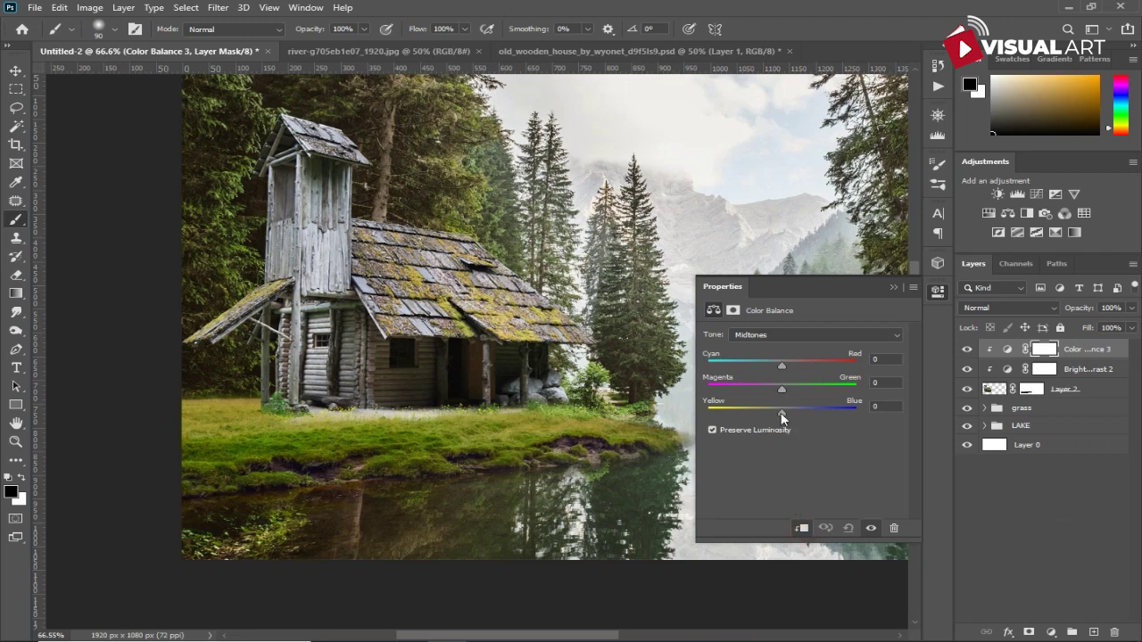
drag(782, 362, 791, 363)
drag(783, 412, 773, 415)
click(893, 290)
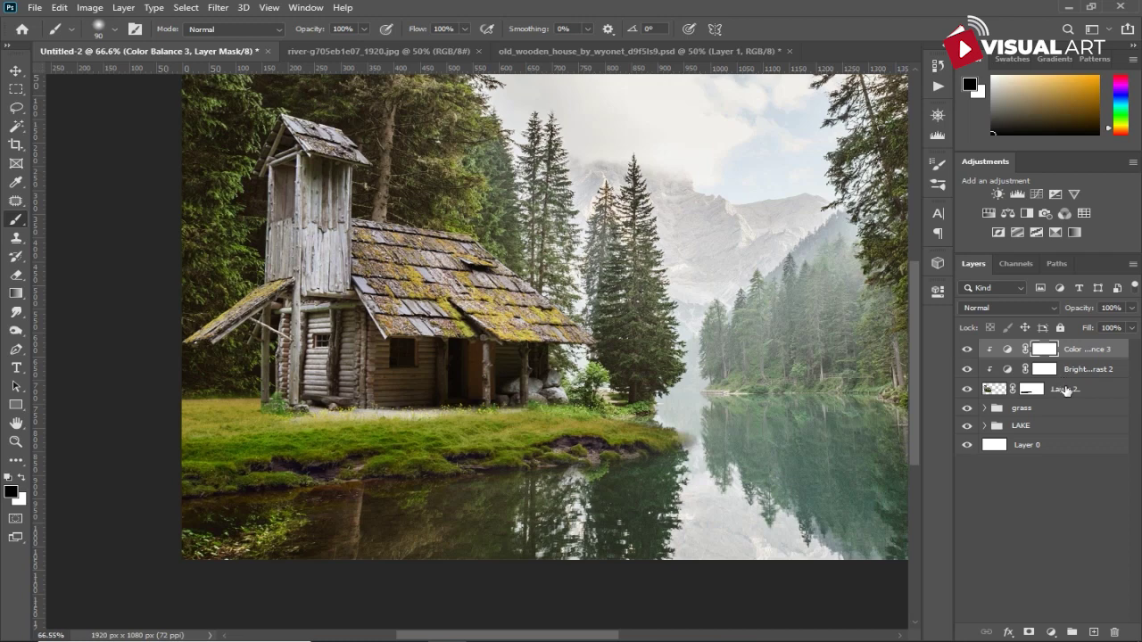
- Add a Levels adjustment clipped to the cabin layer
click(1050, 633)
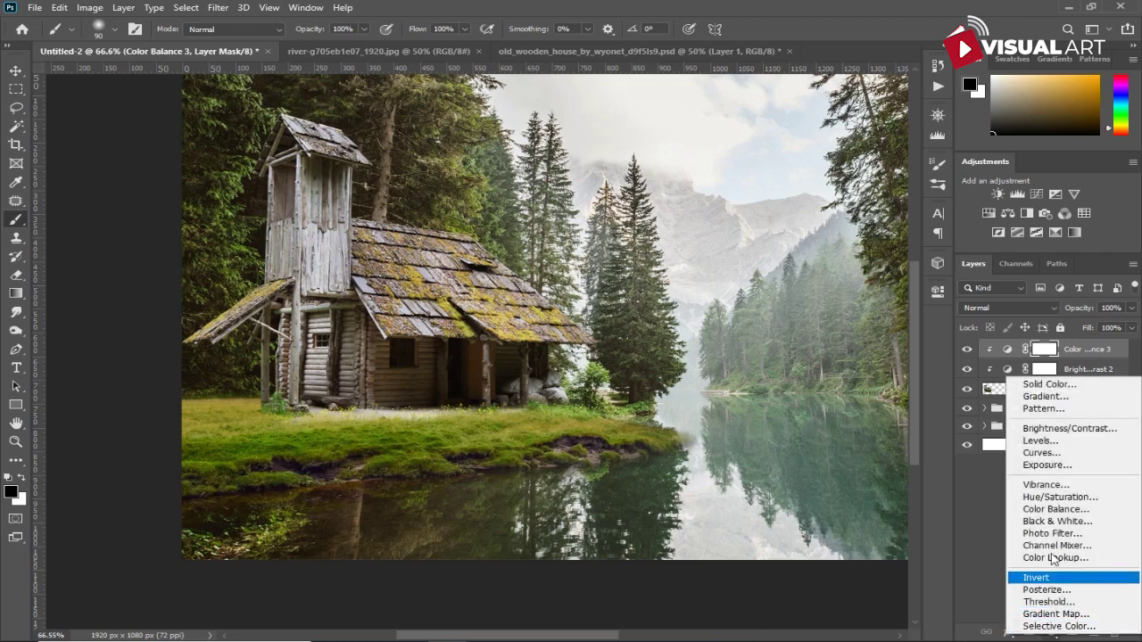
click(1067, 444)
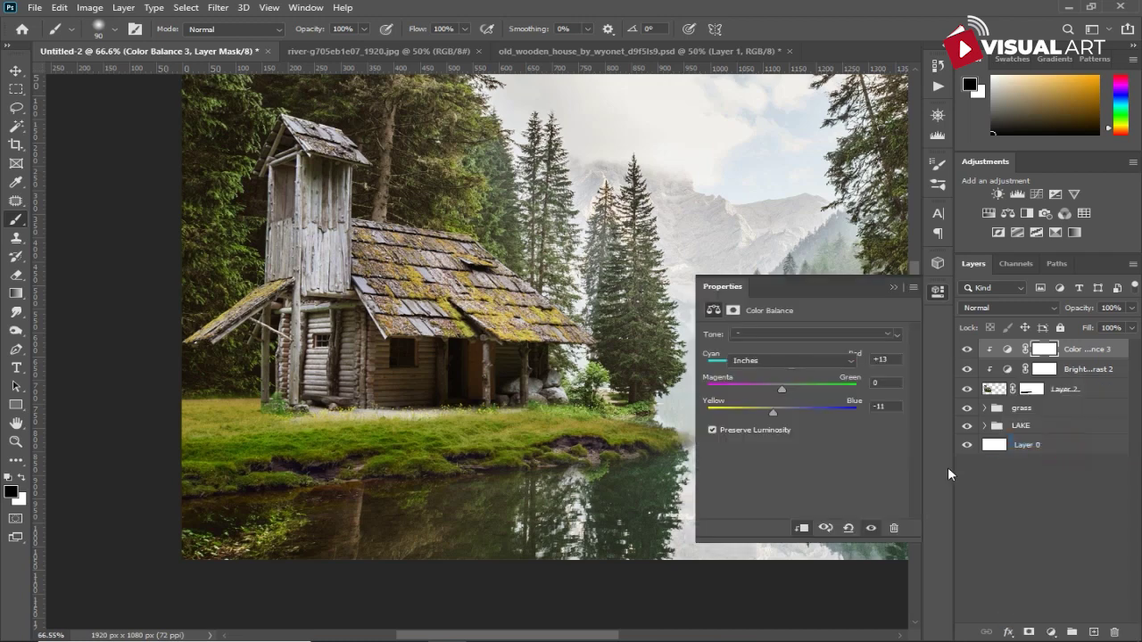
click(798, 529)
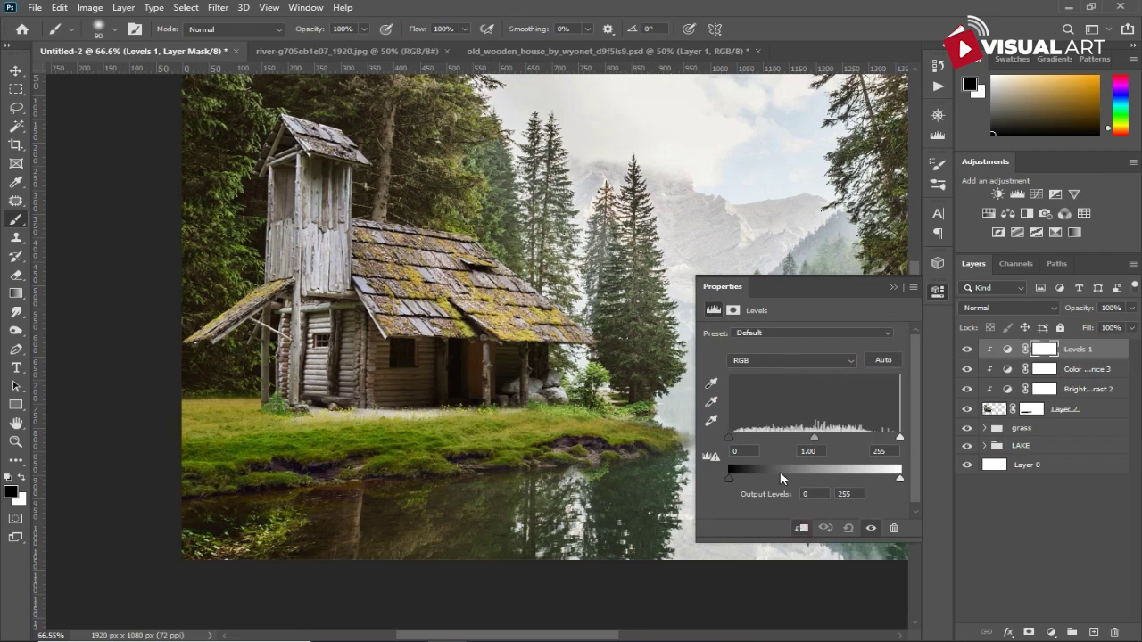
- Drag the Levels white output down to 165 to darken the cabin
drag(898, 482, 858, 482)
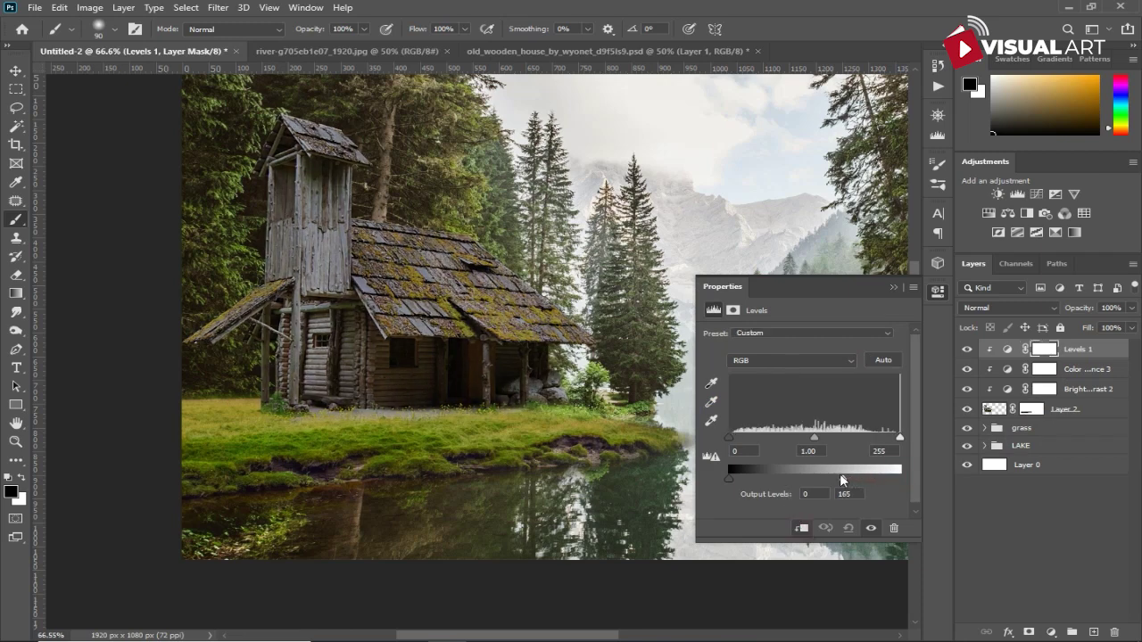
click(892, 288)
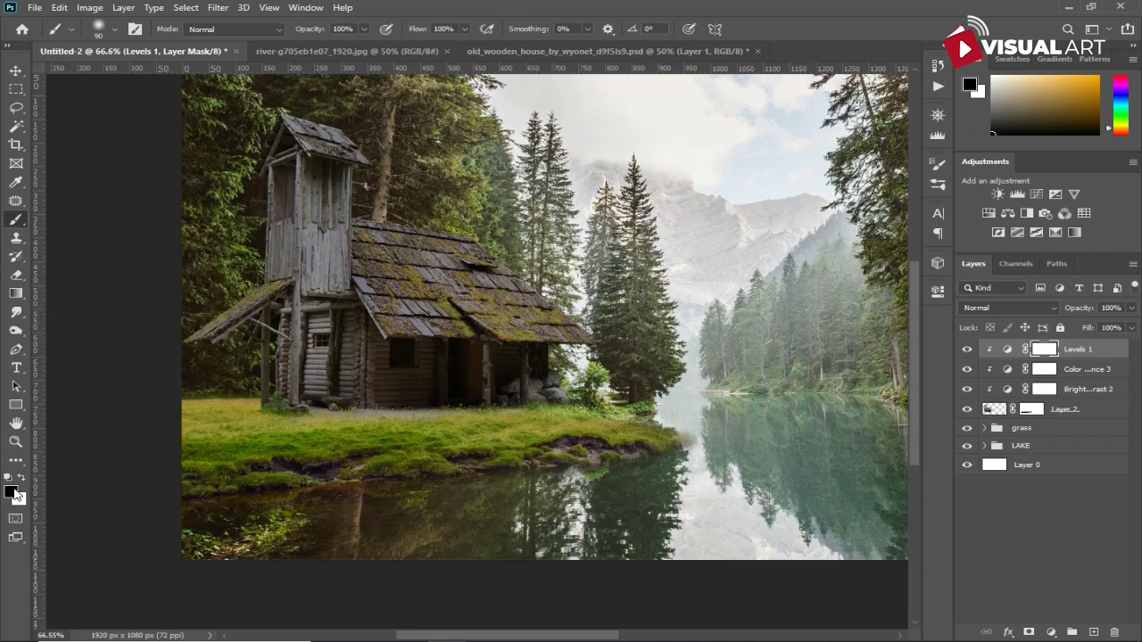
- Try a roof stroke on the Levels mask, enlarge the brush to 150 px, then undo it
drag(456, 248, 492, 251)
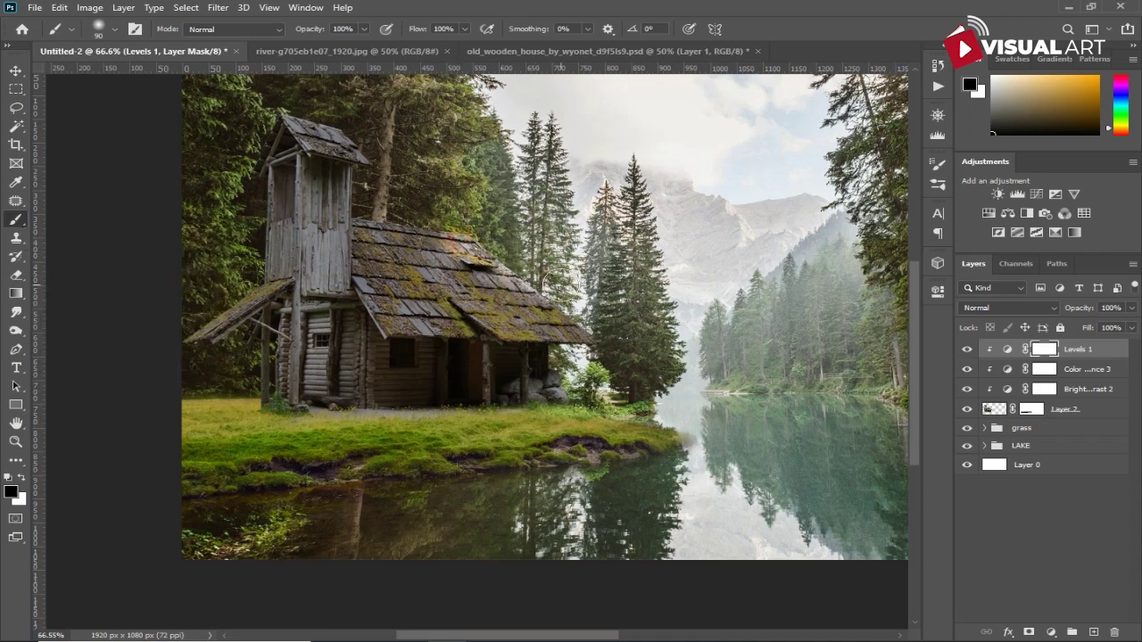
right_click(563, 271)
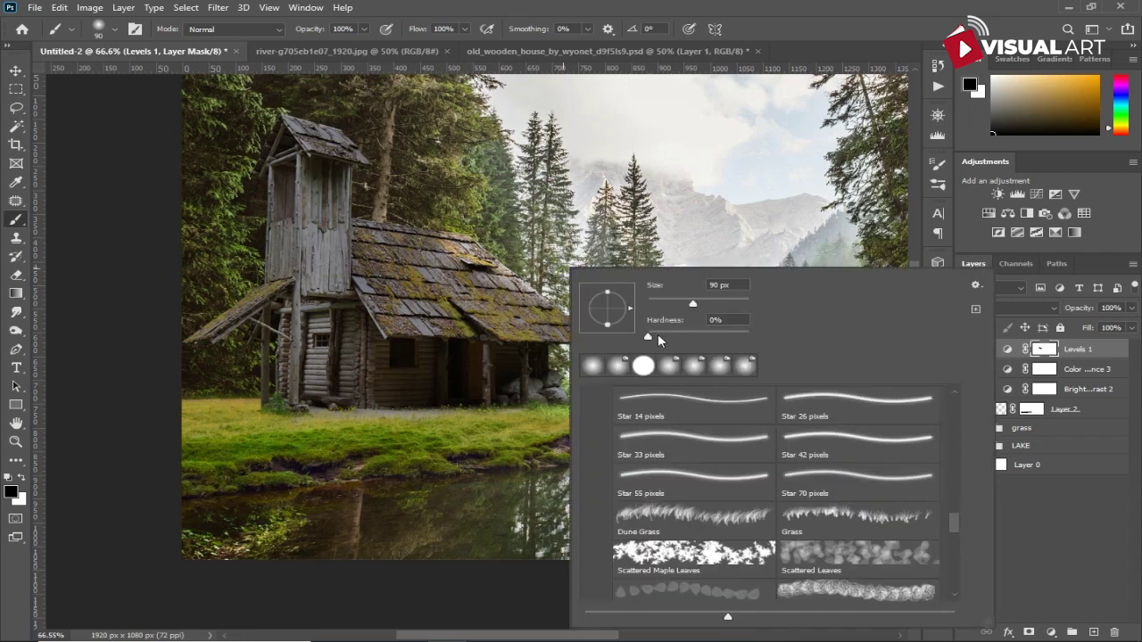
click(667, 16)
key(bracketright)
key(bracketright)
key(bracketright)
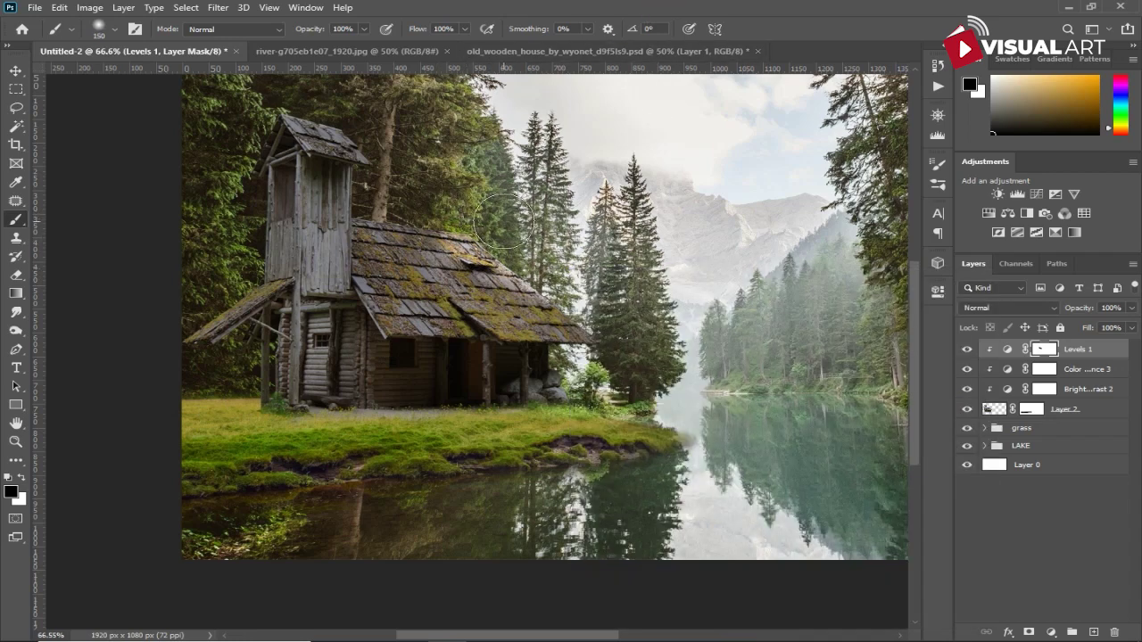
key(ctrl+z)
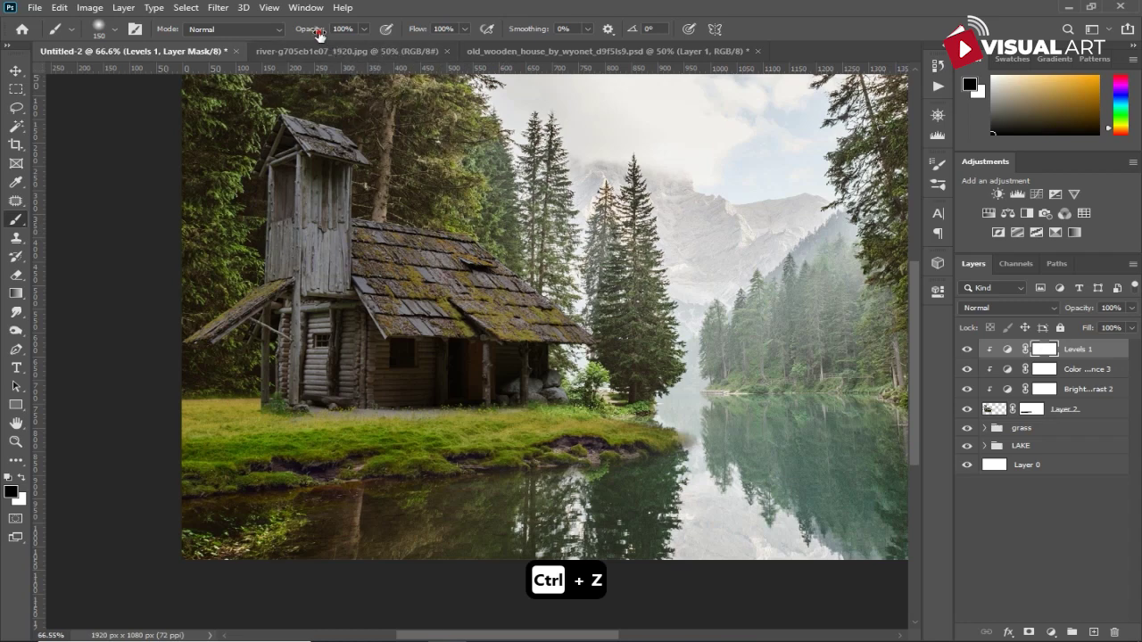
- Paint black on the Levels 1 mask at 21–38% opacity over trees, roof edge and grass bank
drag(319, 33, 255, 42)
drag(439, 200, 500, 233)
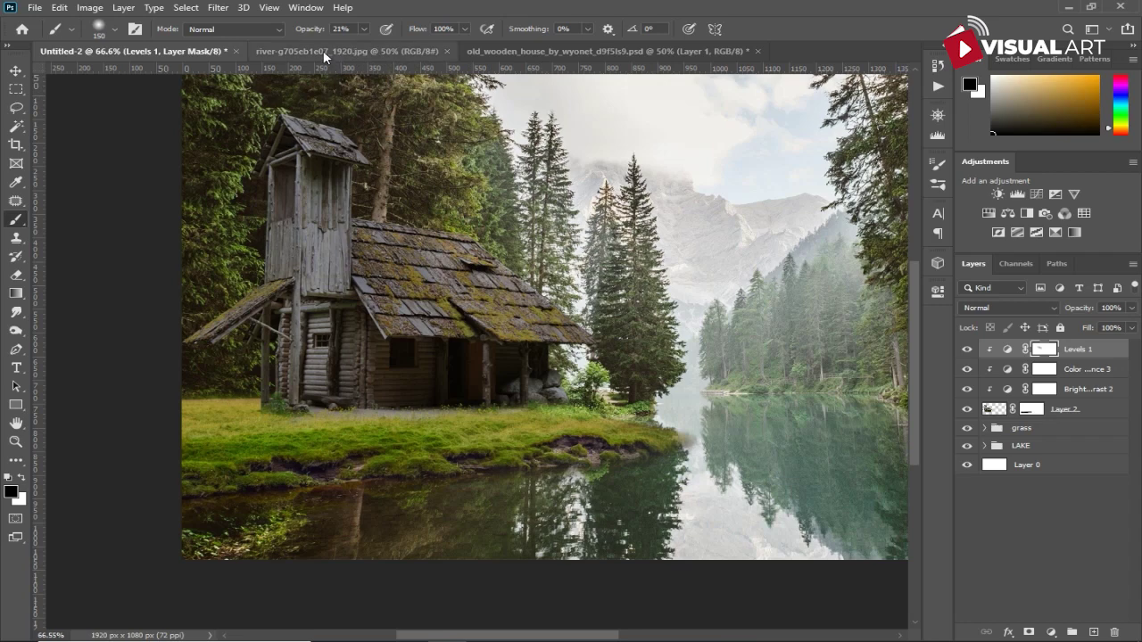
drag(314, 32, 332, 32)
drag(452, 204, 562, 299)
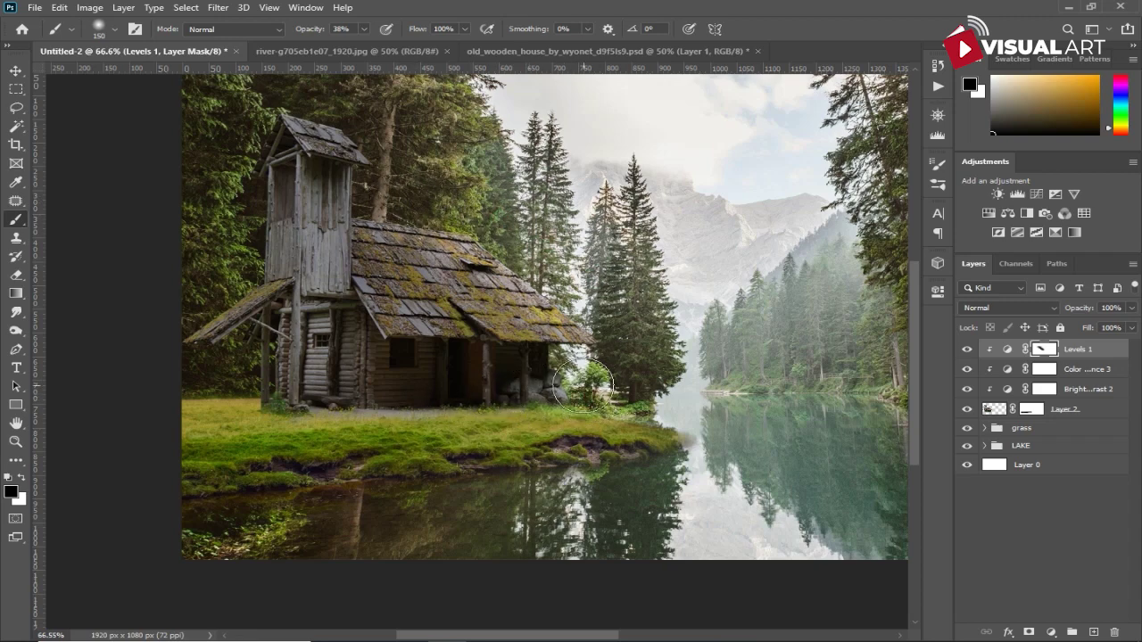
drag(580, 424, 337, 452)
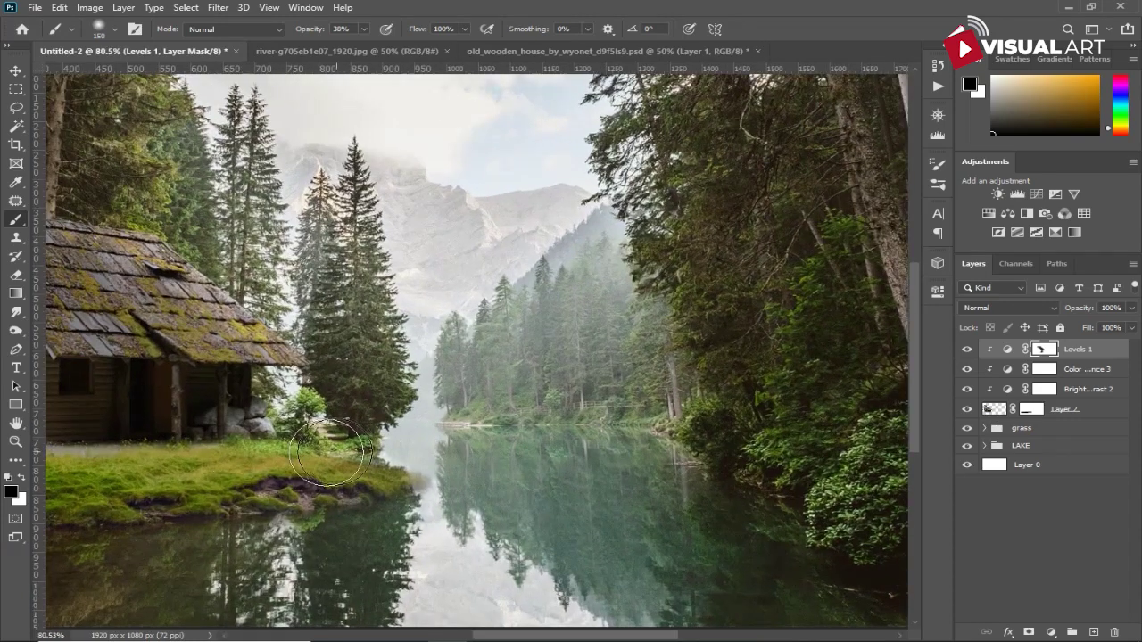
- Shrink the brush to 30 px for detailed mask painting
scroll(235, 465, up, 2)
scroll(497, 479, up, 2)
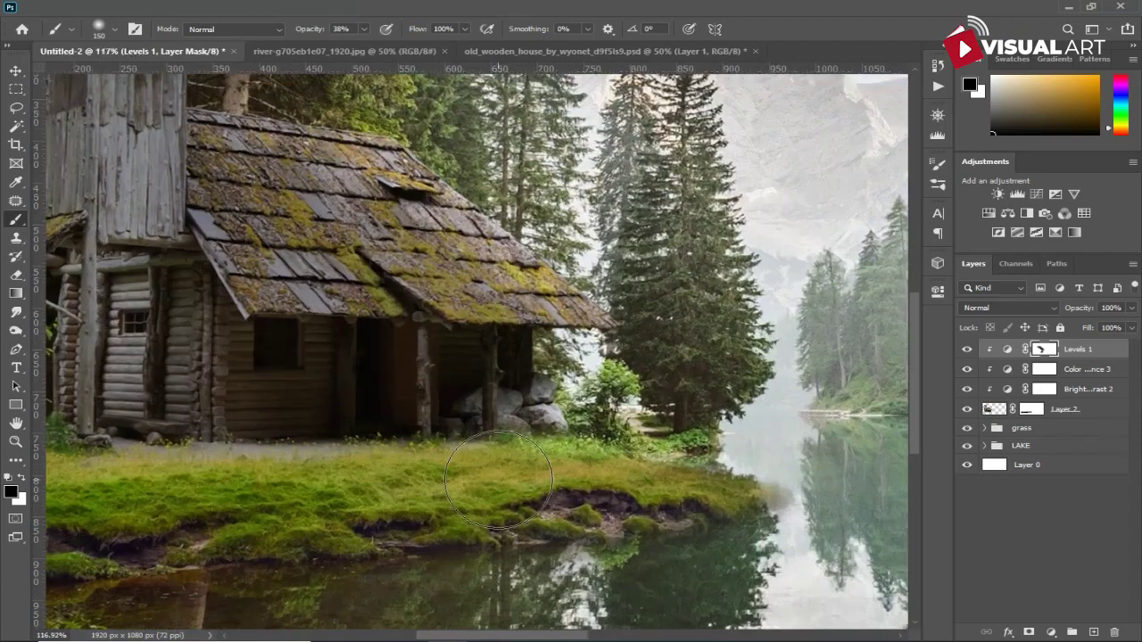
key(bracketleft)
key(bracketleft)
key(bracketleft)
key(bracketleft)
key(bracketleft)
key(bracketleft)
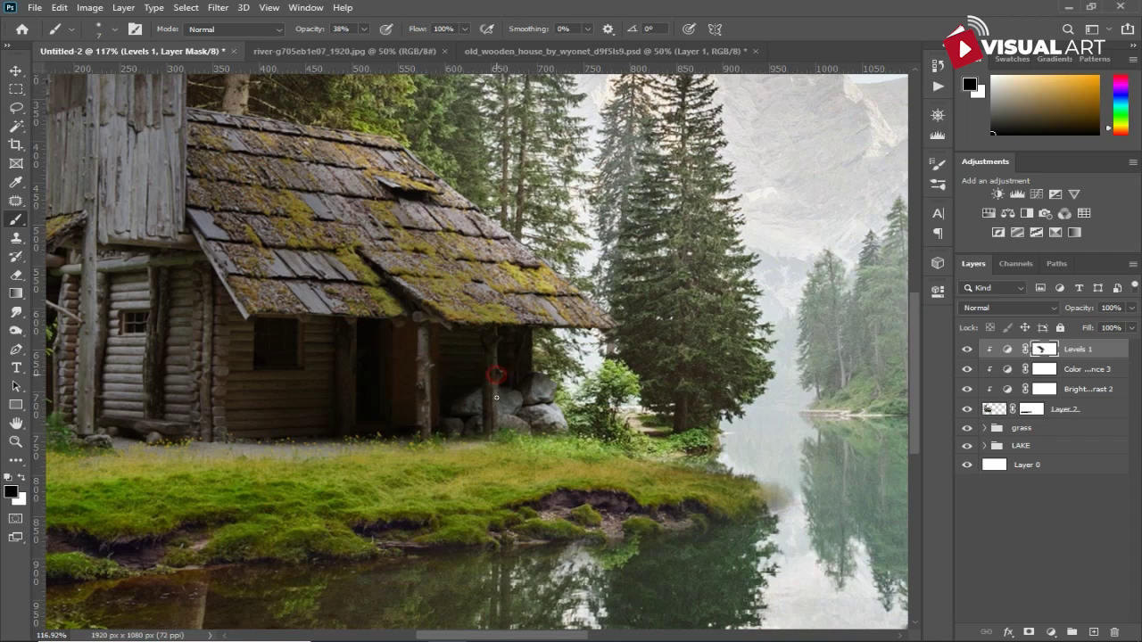
drag(513, 422, 527, 429)
scroll(589, 428, down, 3)
scroll(594, 434, down, 2)
scroll(595, 434, down, 1)
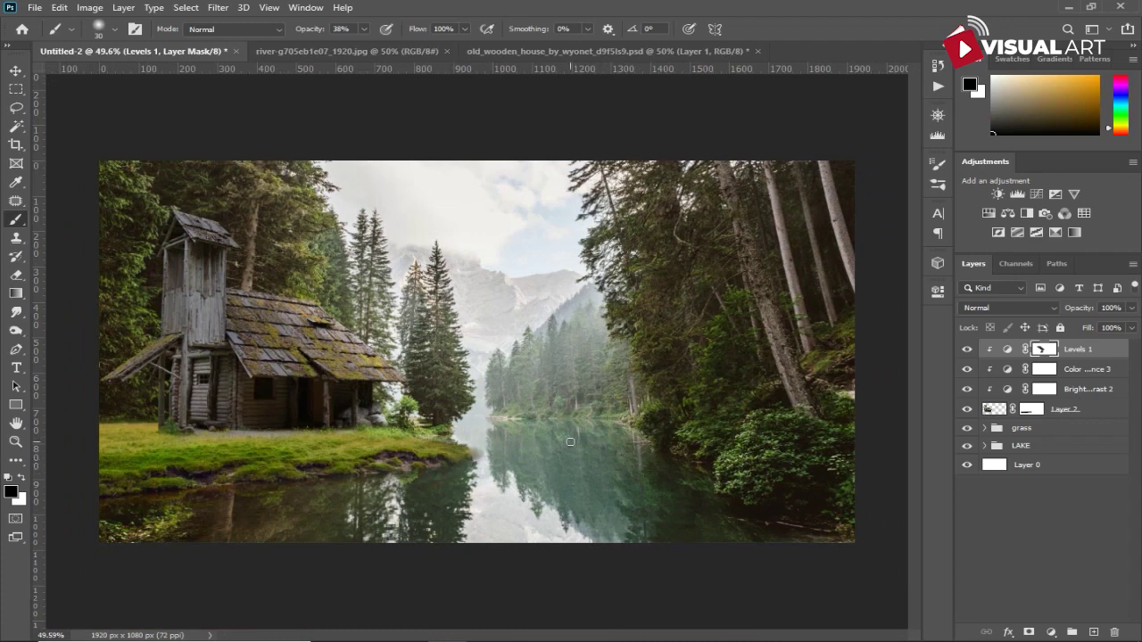
- Expand the grass group and add a new Layer 3 above Layer 1
click(1021, 429)
click(983, 429)
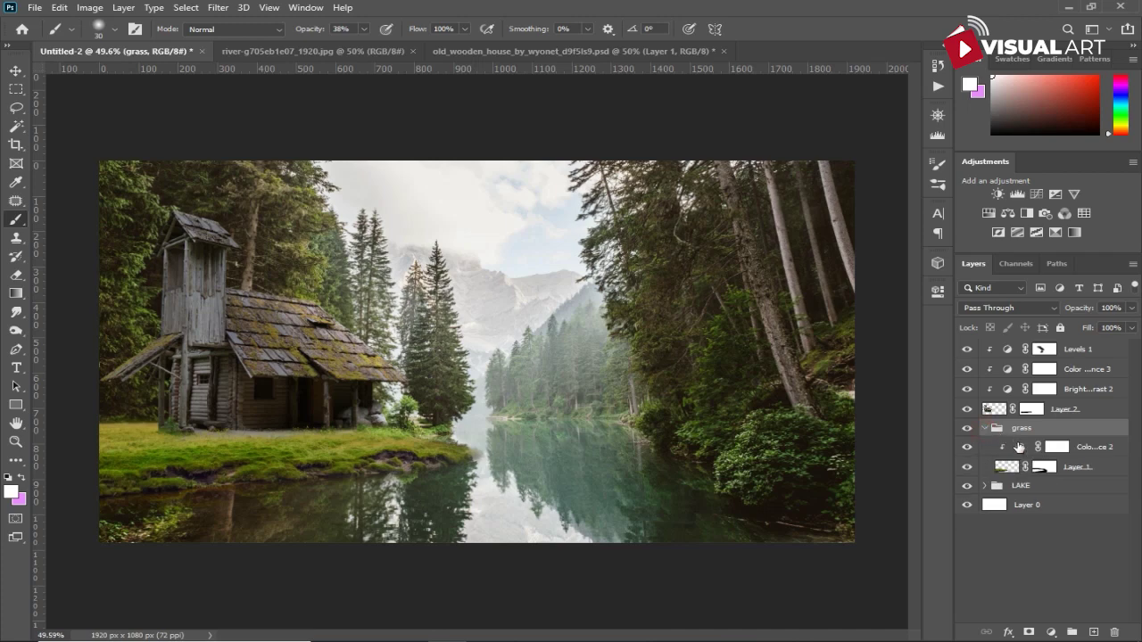
click(1099, 468)
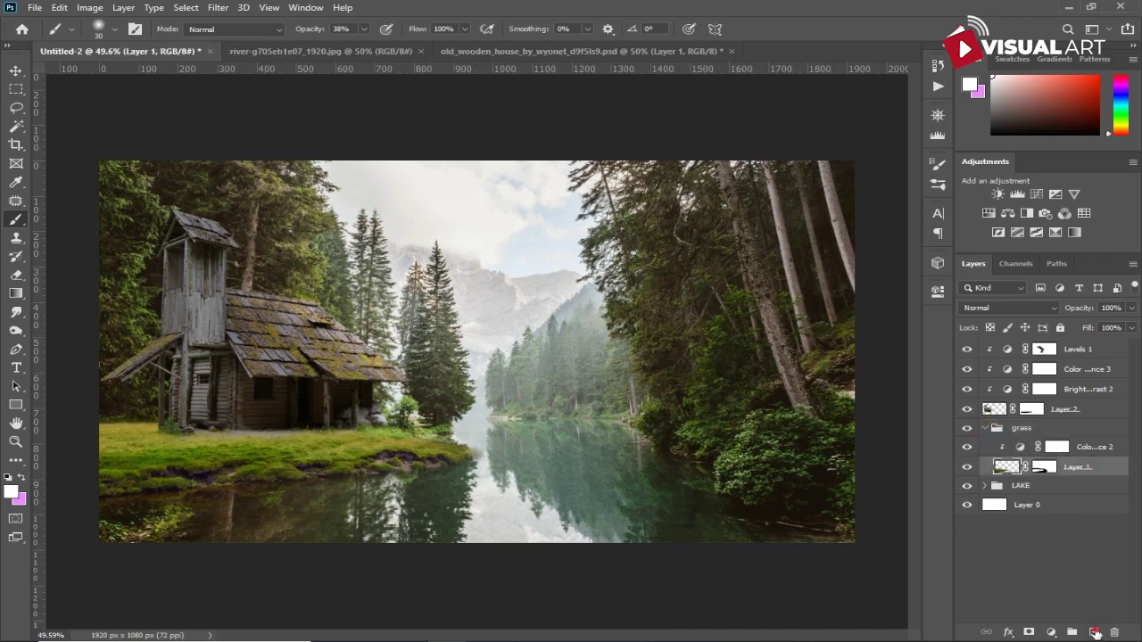
click(1094, 632)
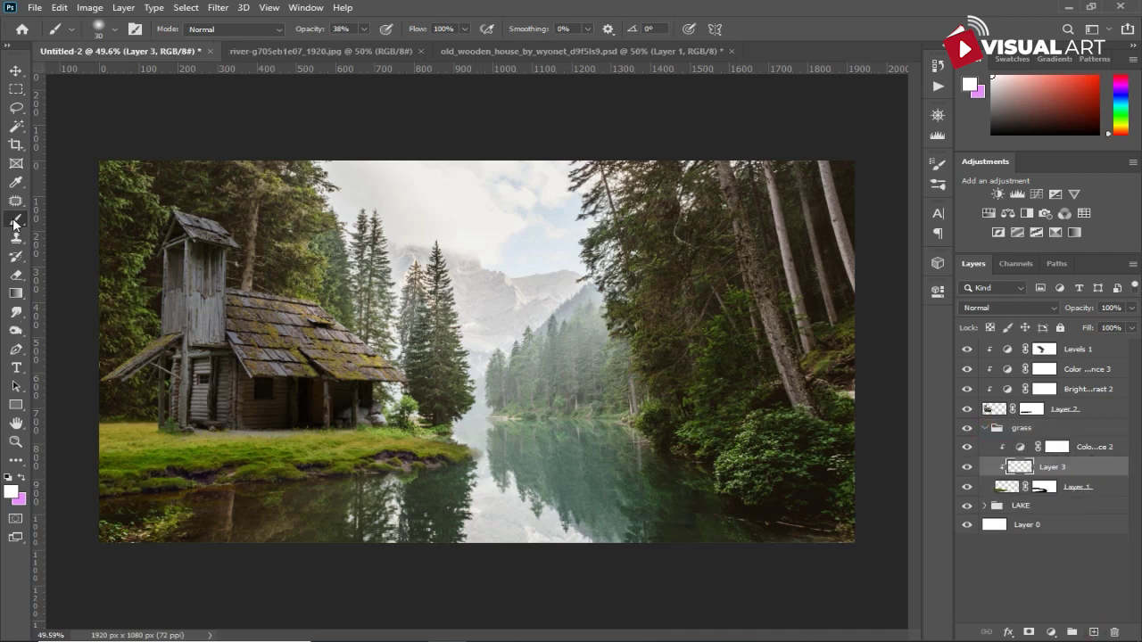
- Set black foreground and a 150 px brush at 13% opacity with 17% smoothing
click(13, 493)
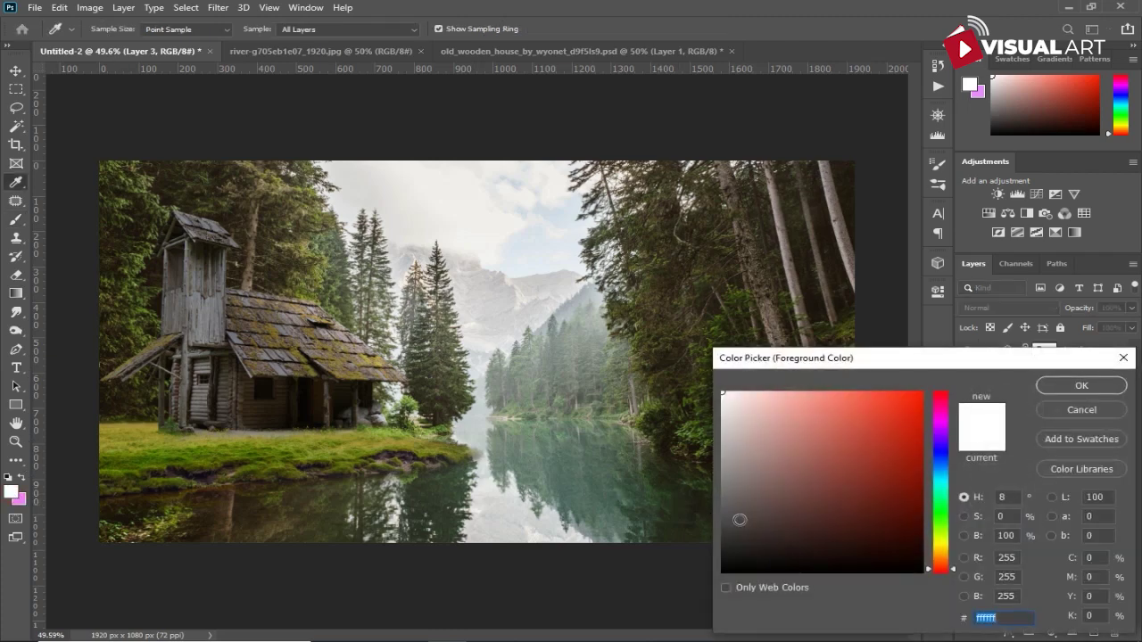
drag(739, 521, 718, 584)
click(1073, 384)
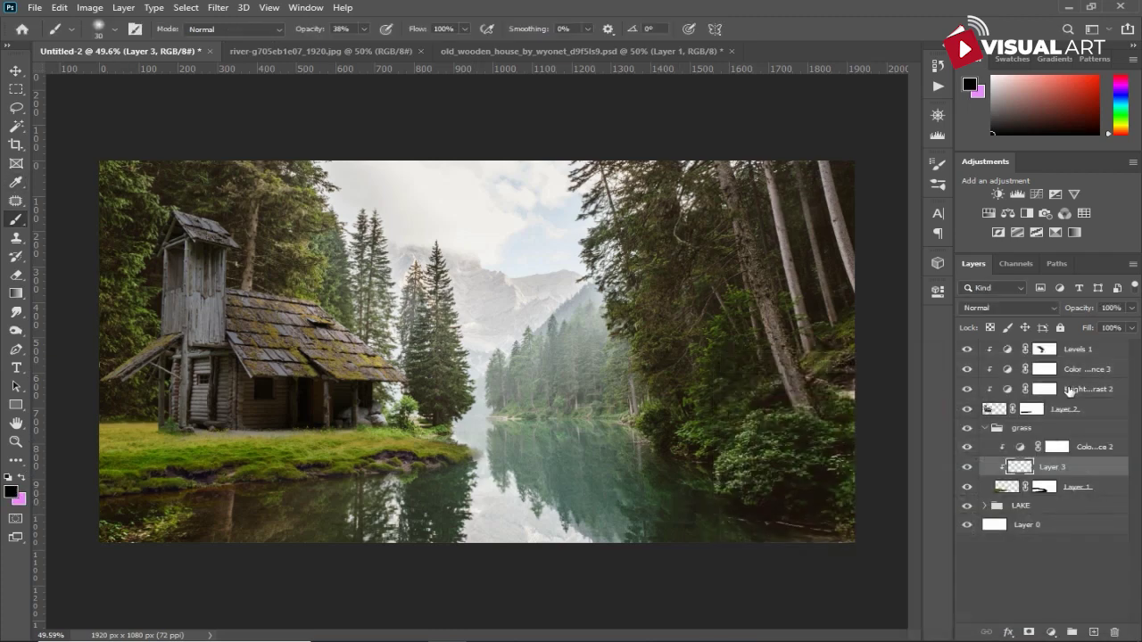
drag(314, 32, 292, 32)
key(bracketright)
key(bracketright)
key(bracketright)
key(bracketright)
key(bracketright)
key(bracketright)
key(bracketright)
key(bracketright)
key(bracketright)
key(bracketright)
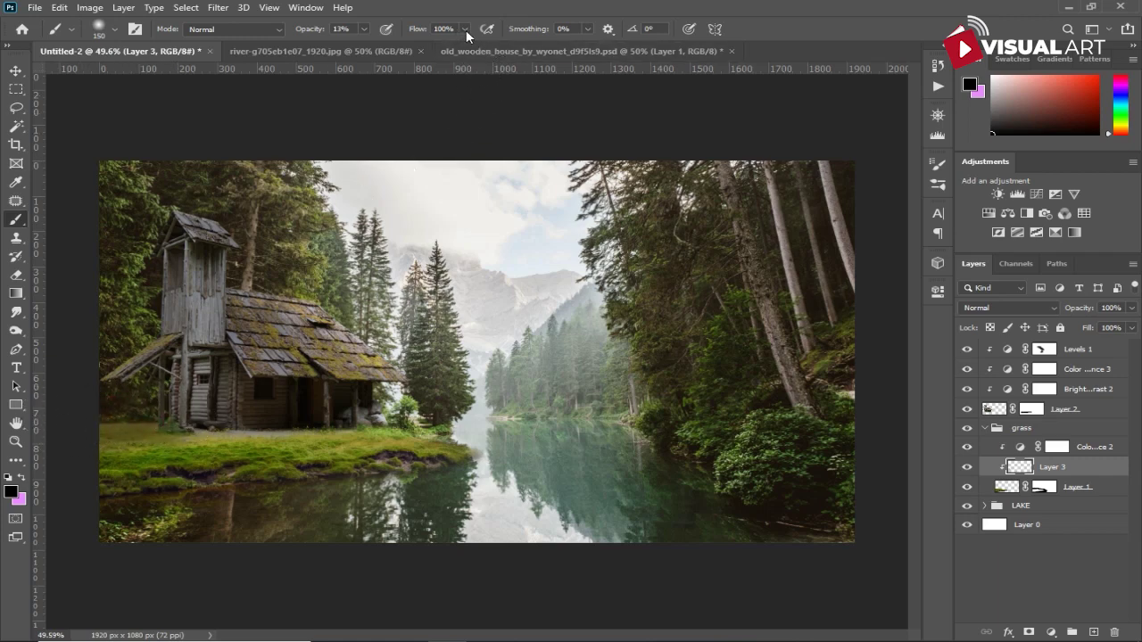
drag(506, 33, 535, 34)
key(ctrl+z)
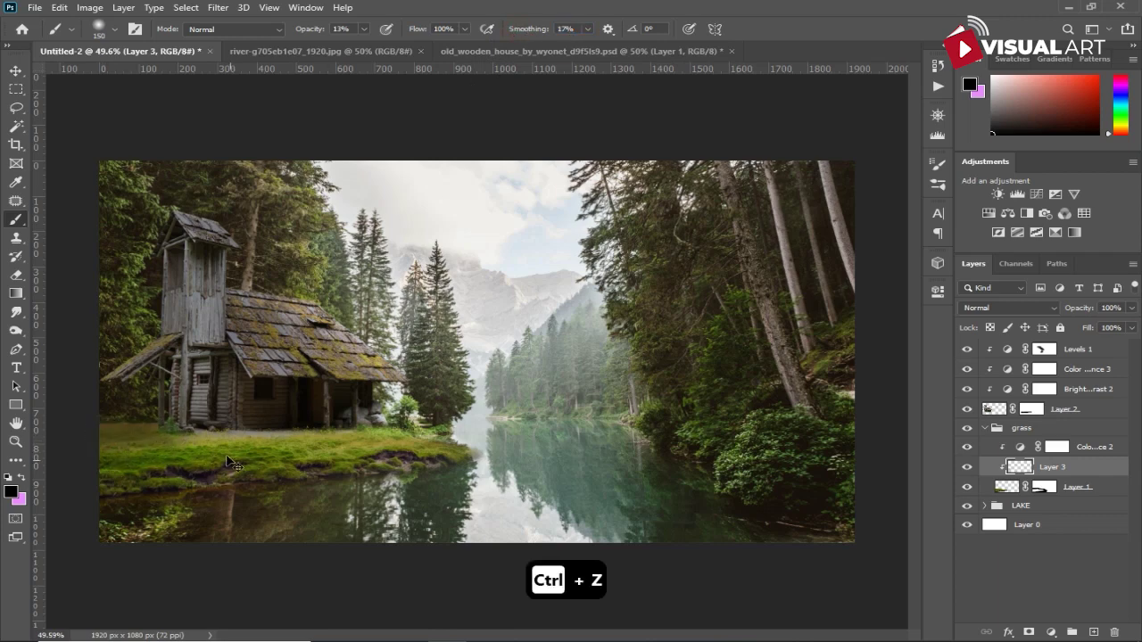
key(ctrl+z)
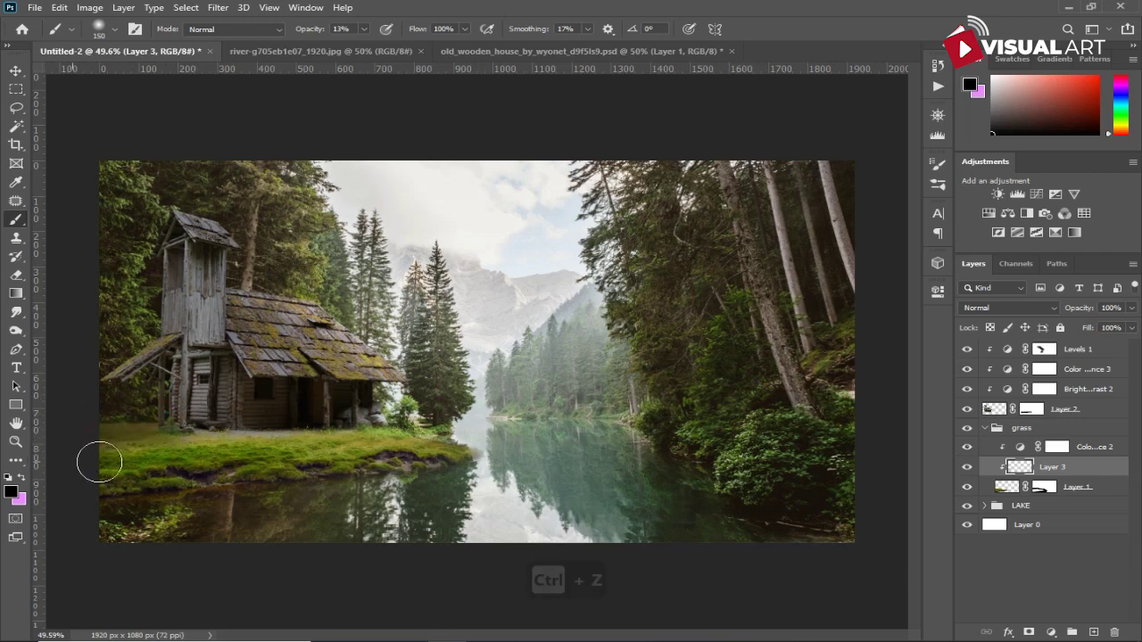
- Select Layer 2, the cabin layer
scroll(249, 464, down, 1)
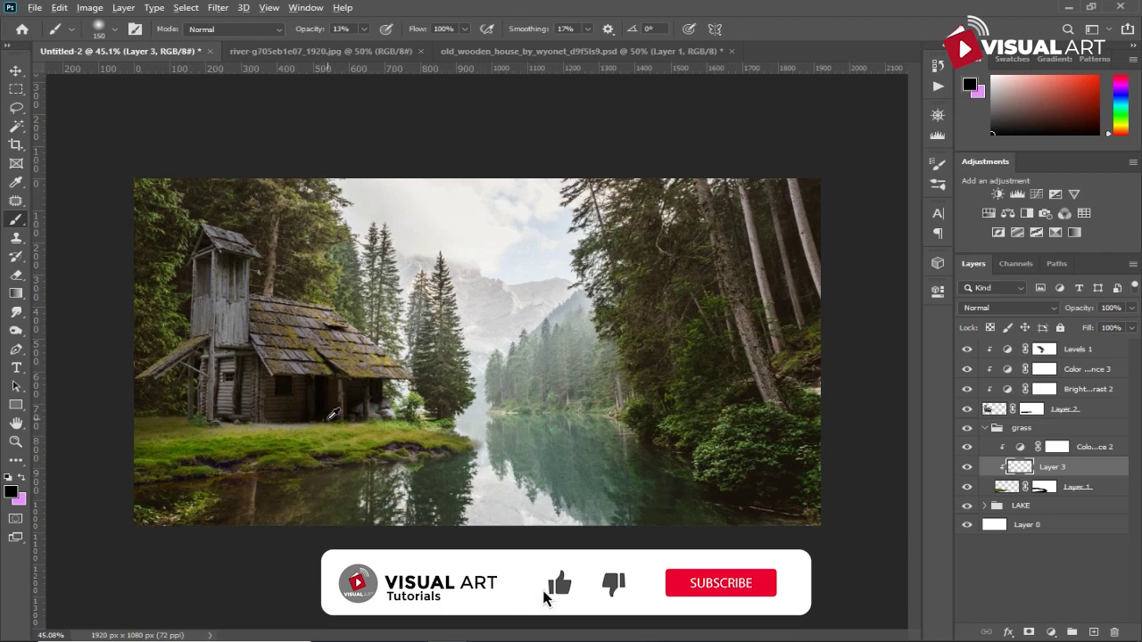
scroll(332, 415, up, 2)
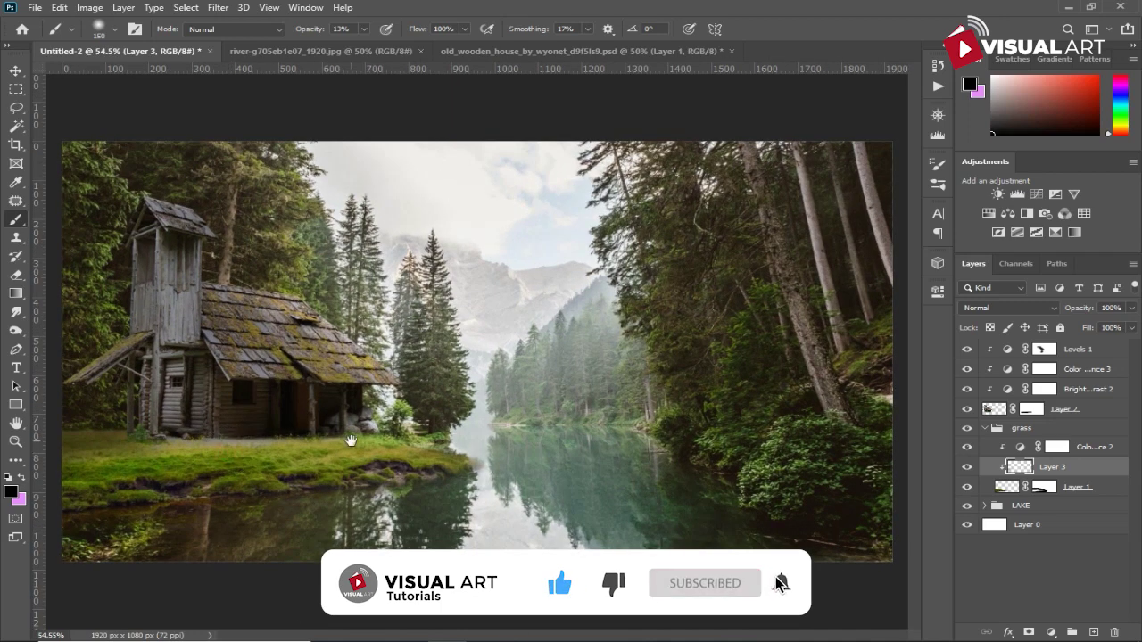
click(1074, 412)
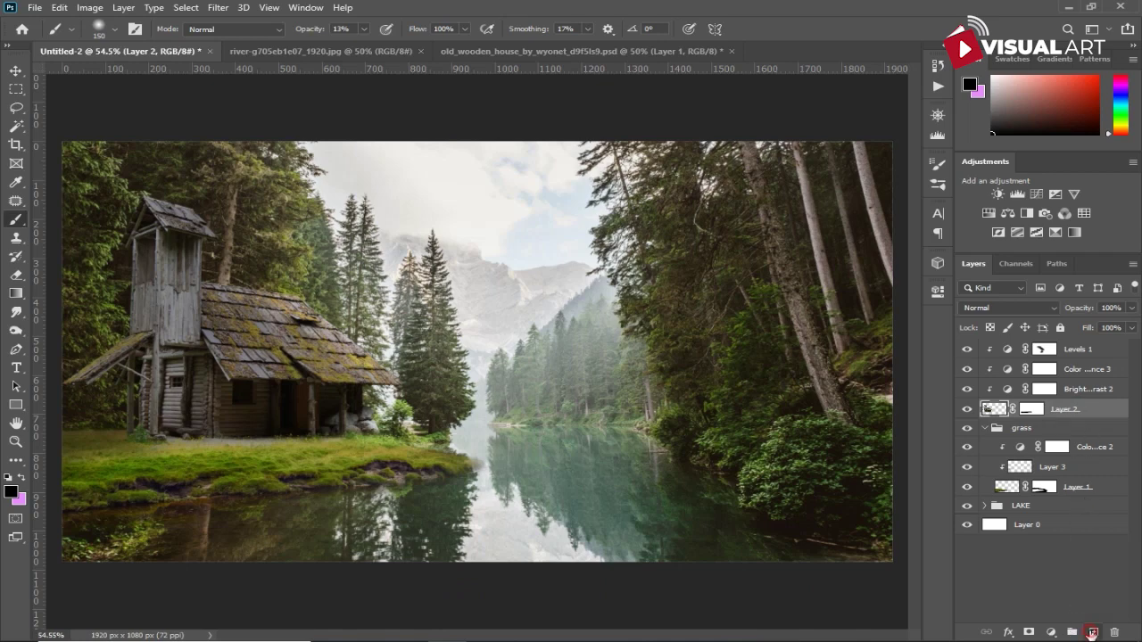
- Group Layer 2 through Levels 1 together with Ctrl+G
click(1092, 633)
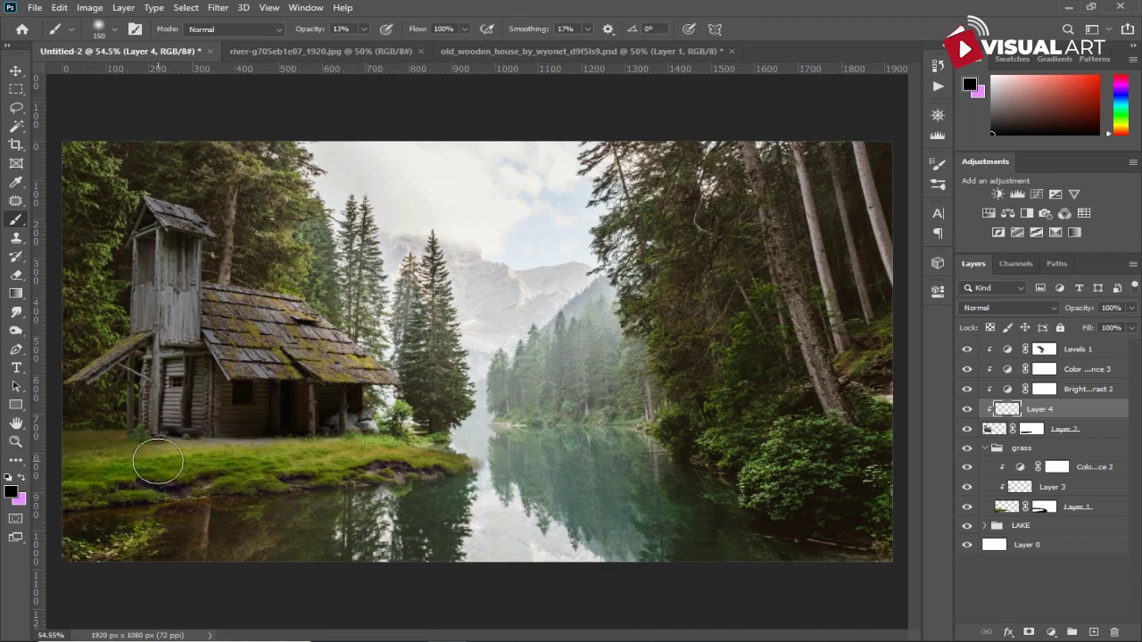
scroll(270, 460, down, 2)
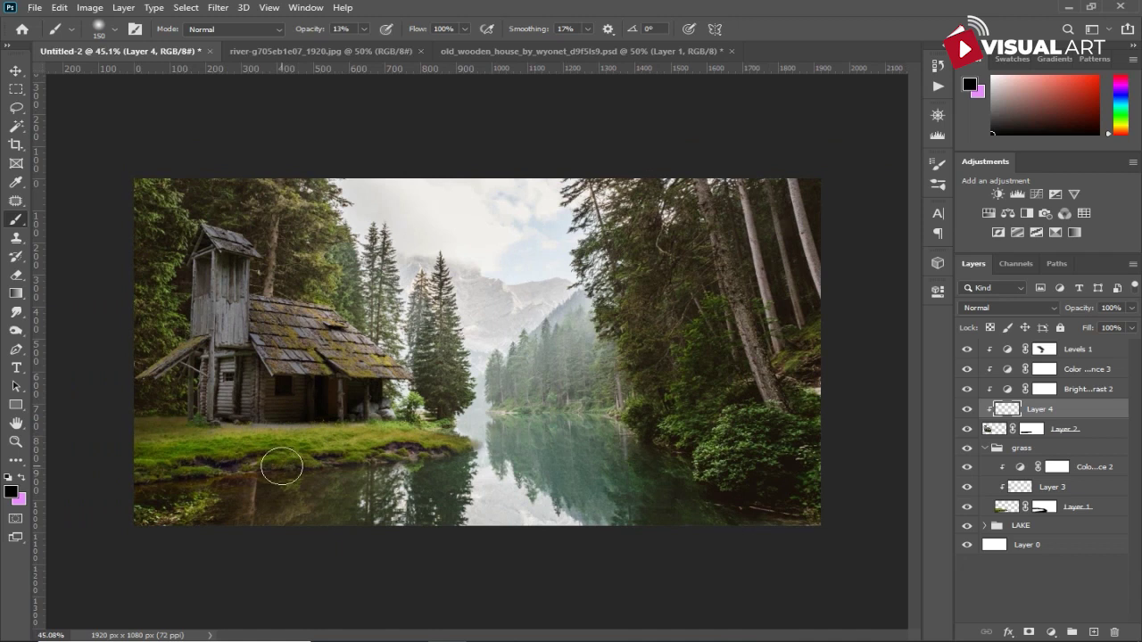
click(1076, 431)
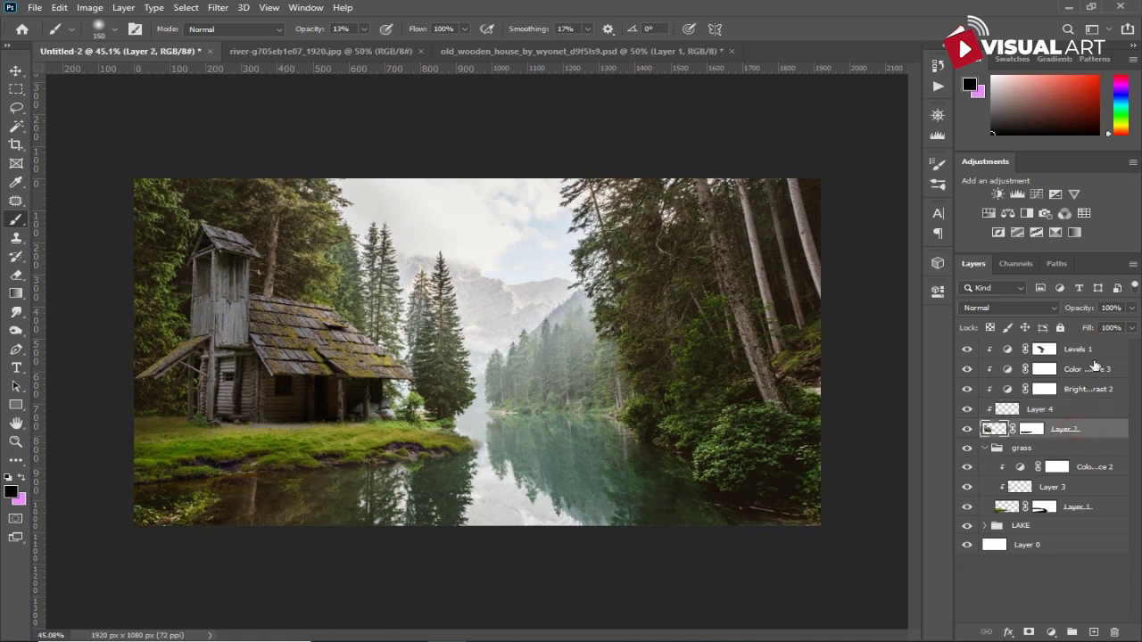
shift+click(1099, 352)
key(ctrl+g)
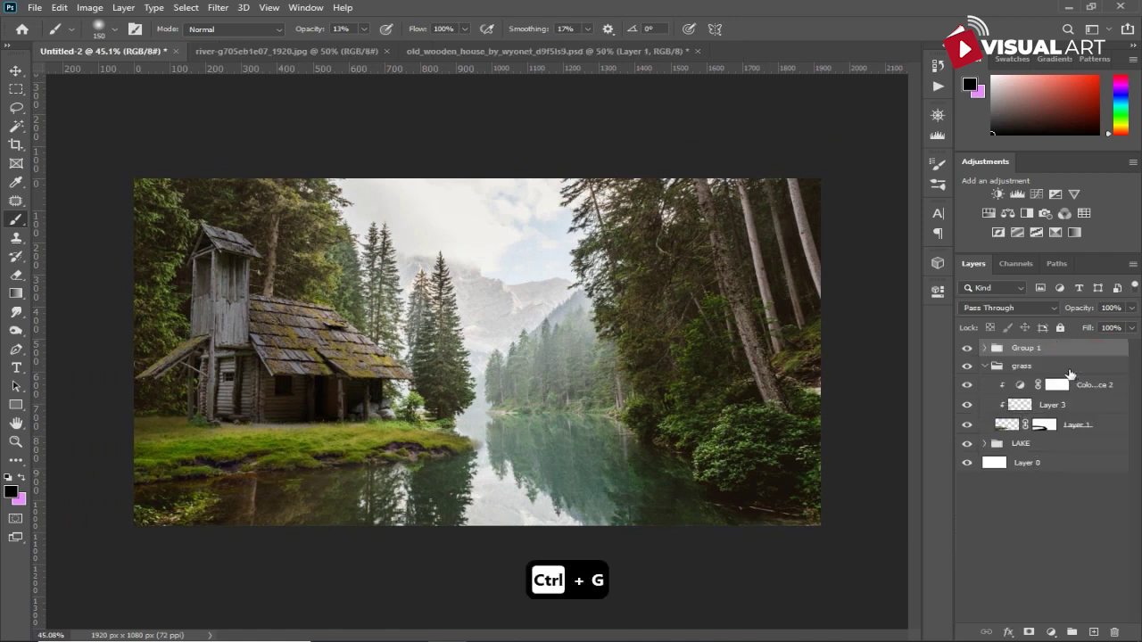
- Rename the new group 'house' and collapse the grass group
double_click(1028, 348)
text(H)
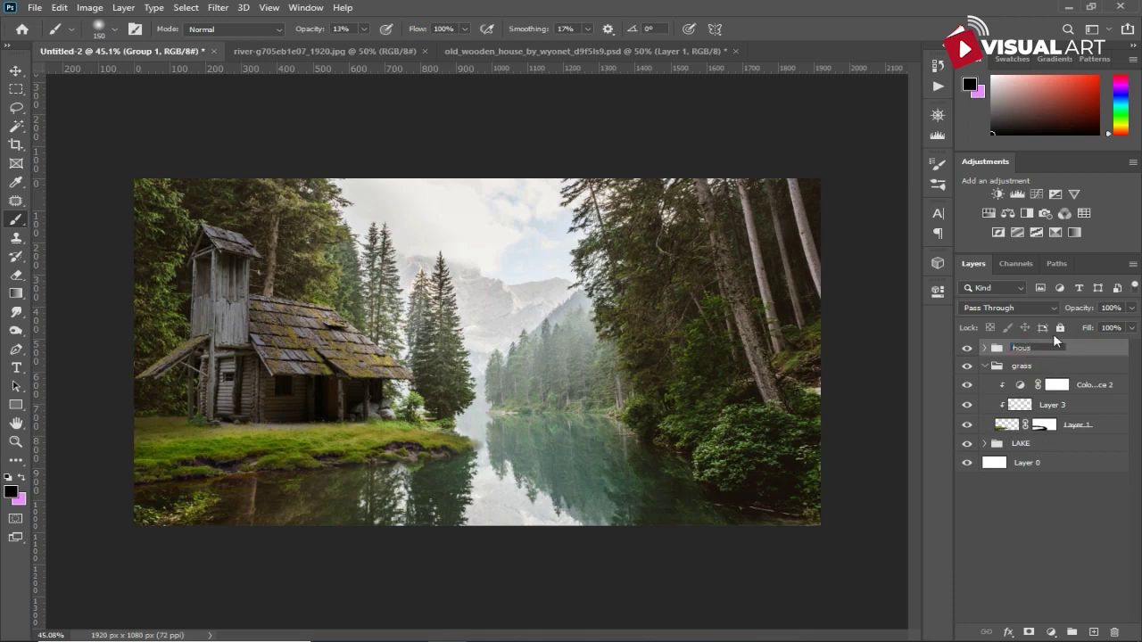
key(Return)
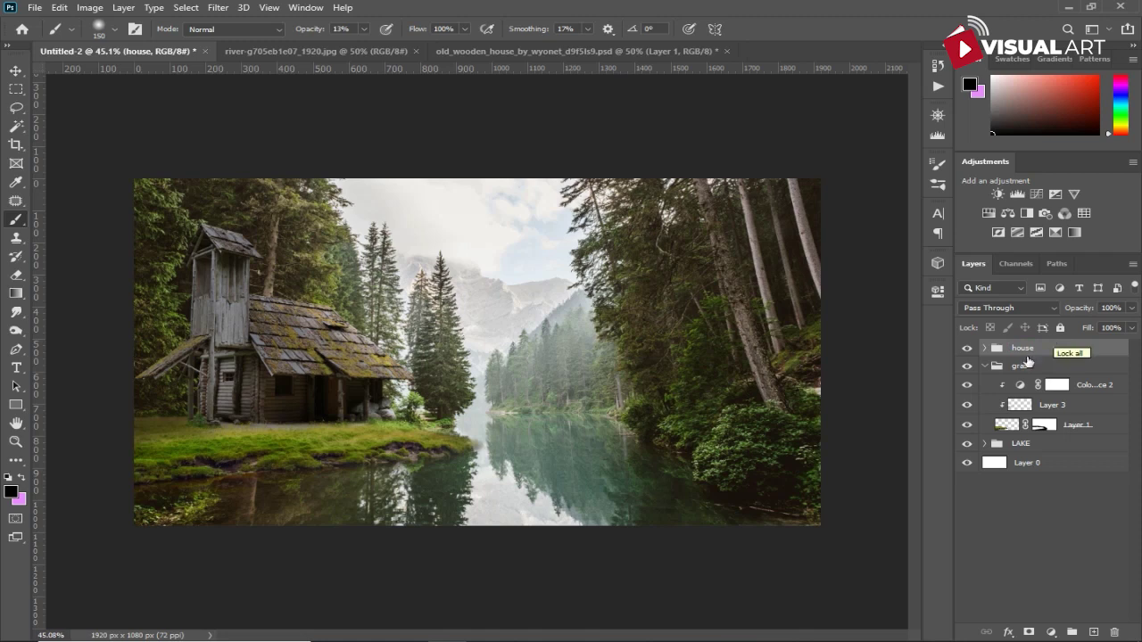
click(15, 72)
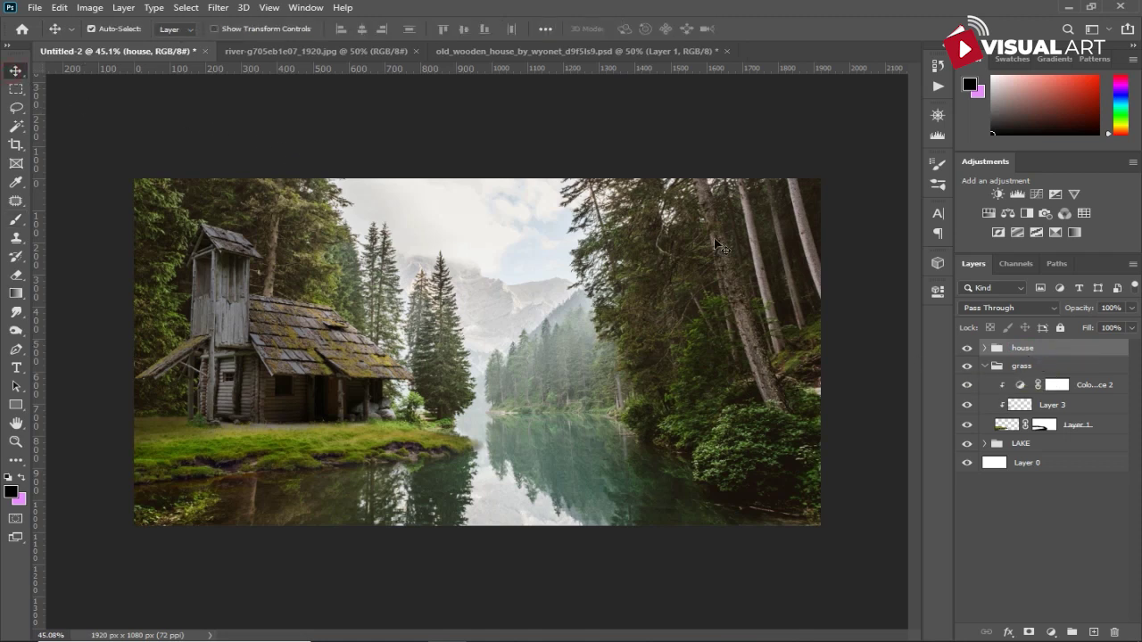
click(985, 367)
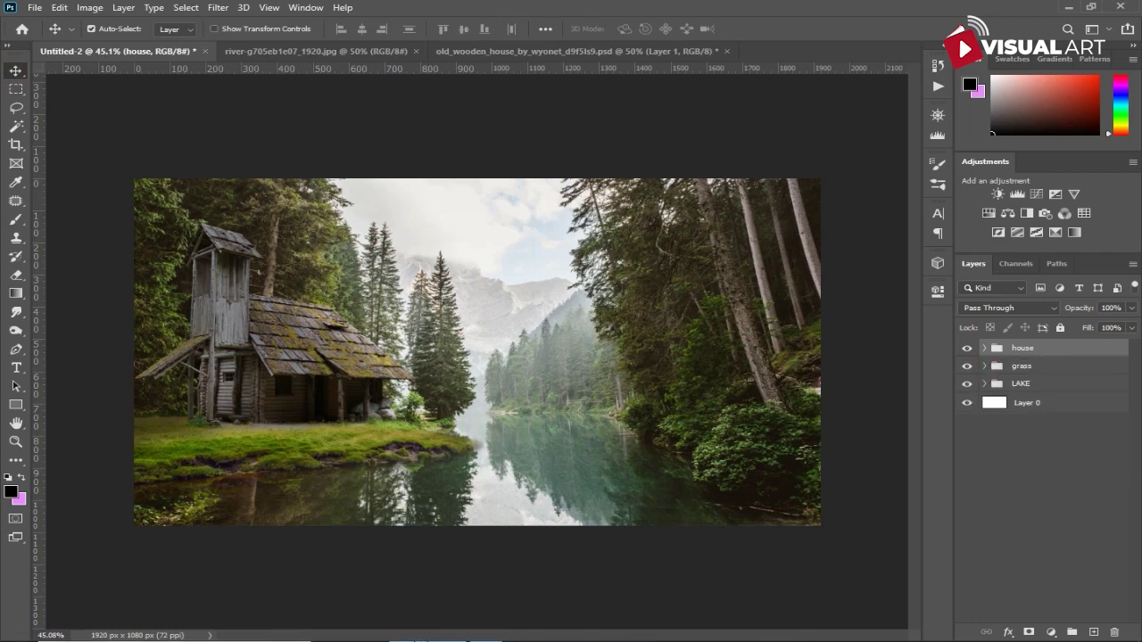
- Place pexels-invisiblepower-246329 from the Mill folder at lower right and add a layer mask
click(407, 636)
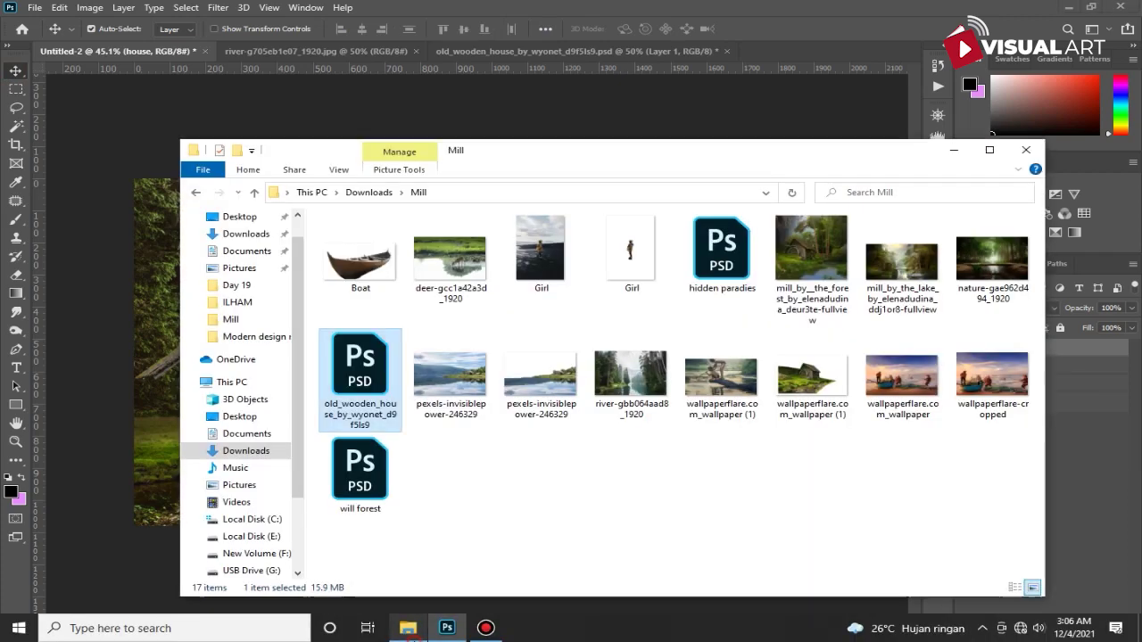
click(538, 395)
click(419, 120)
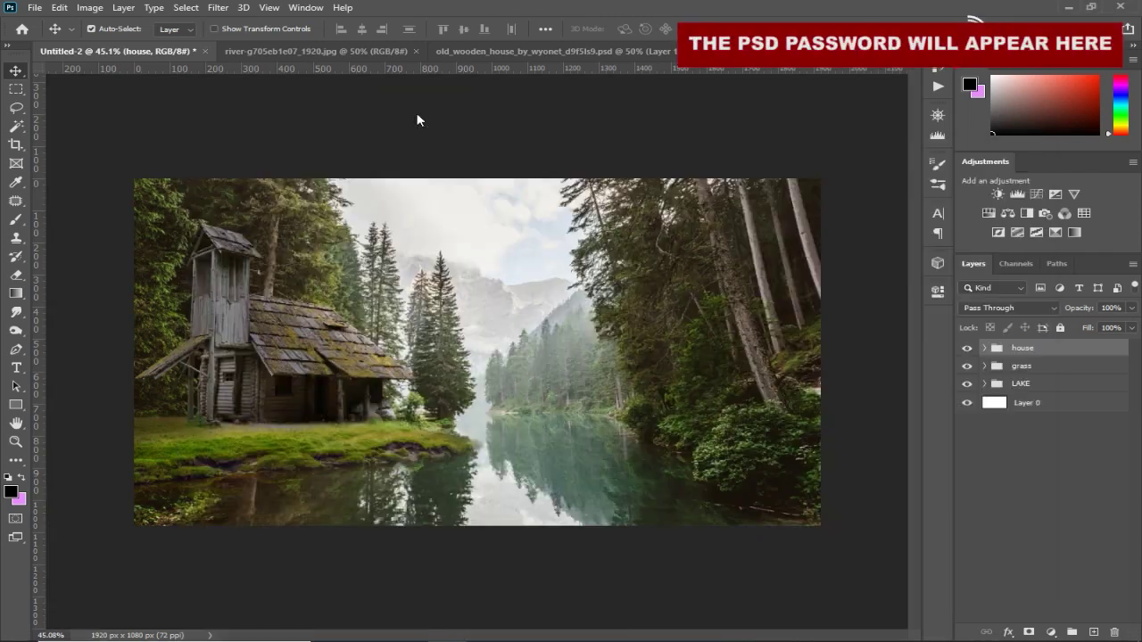
mouse_move(606, 397)
mouse_down()
mouse_move(698, 458)
mouse_move(712, 444)
mouse_up()
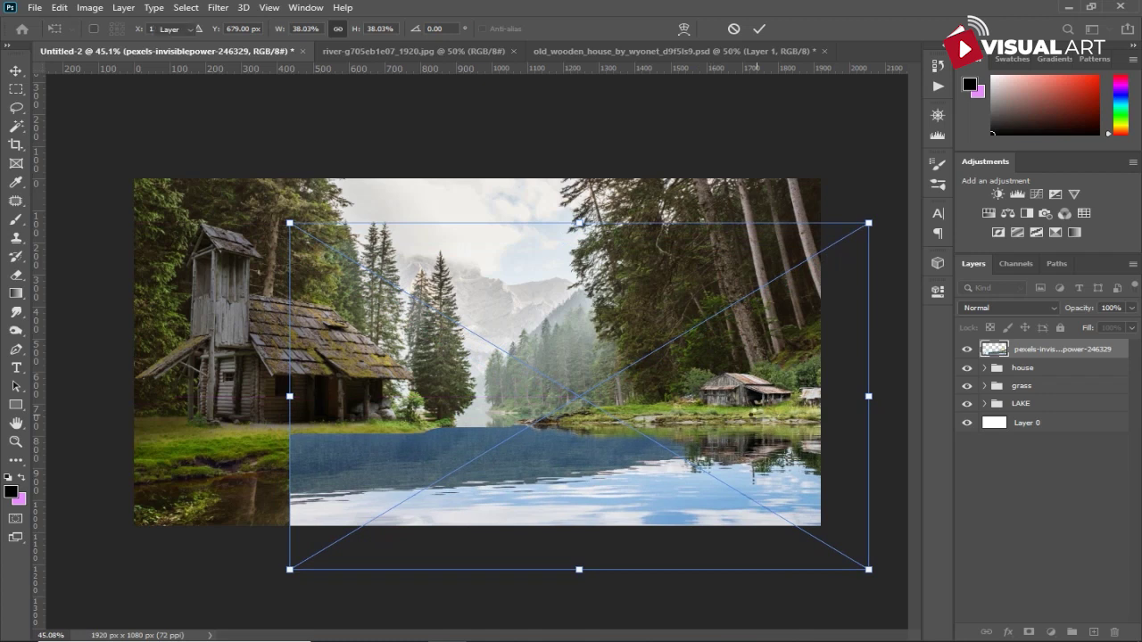
key(Return)
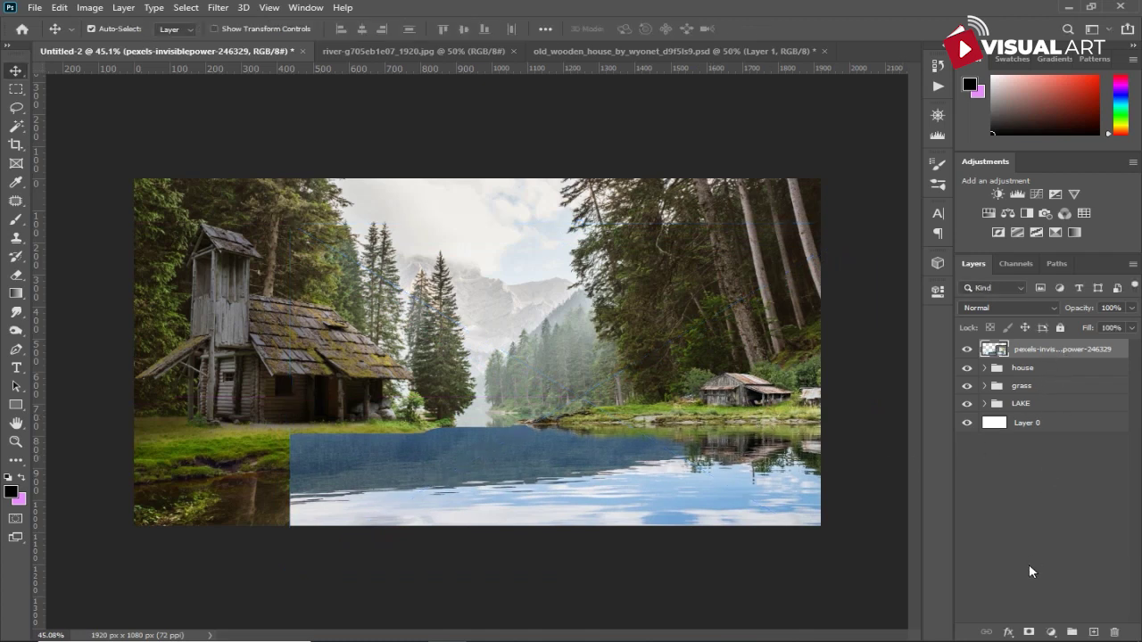
click(1026, 631)
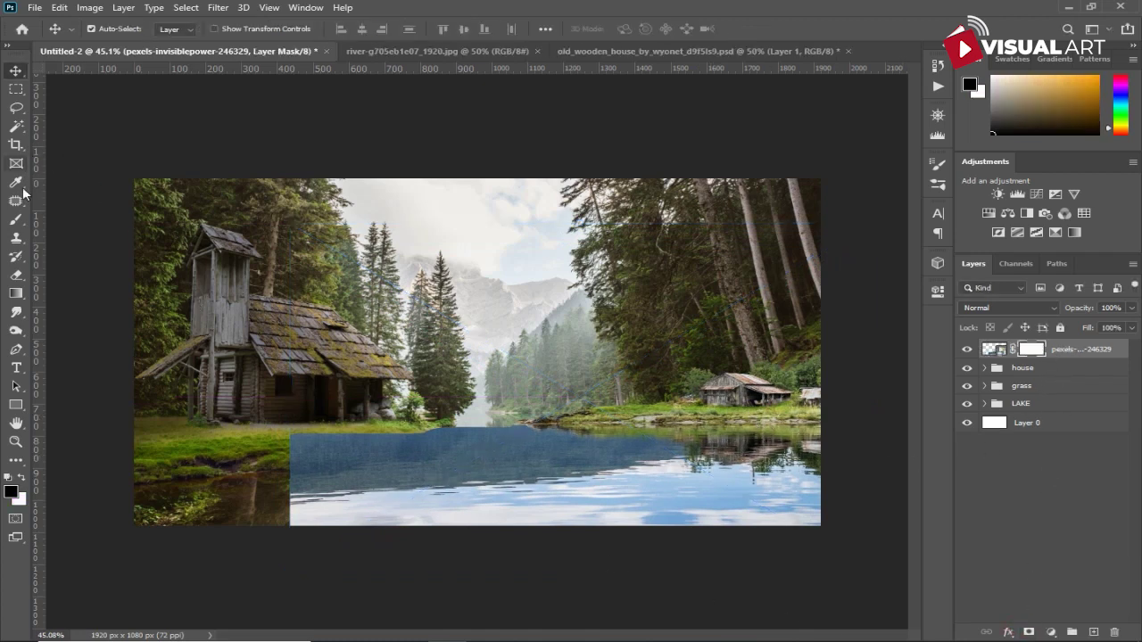
- Paint the pexels mask to hide its hard left edge and blend shore and lower-right water
click(19, 222)
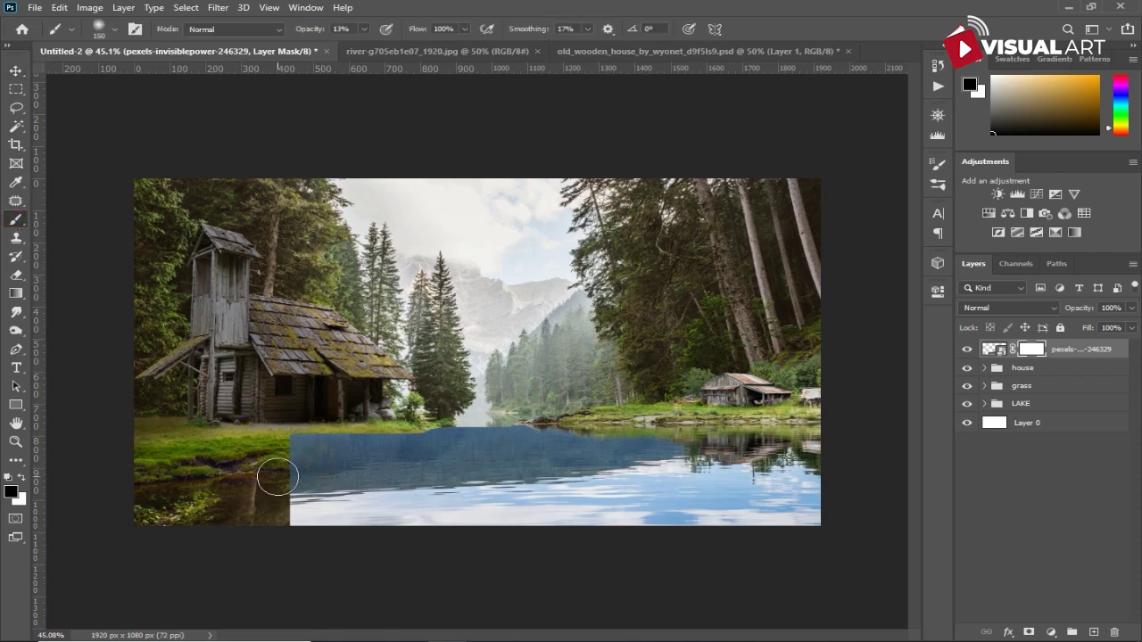
drag(309, 29, 507, 124)
key(bracketright)
key(bracketright)
key(bracketright)
mouse_move(365, 454)
mouse_down()
mouse_move(262, 465)
mouse_move(446, 523)
mouse_move(401, 464)
mouse_move(586, 530)
mouse_move(775, 535)
mouse_move(828, 504)
mouse_move(499, 517)
mouse_up()
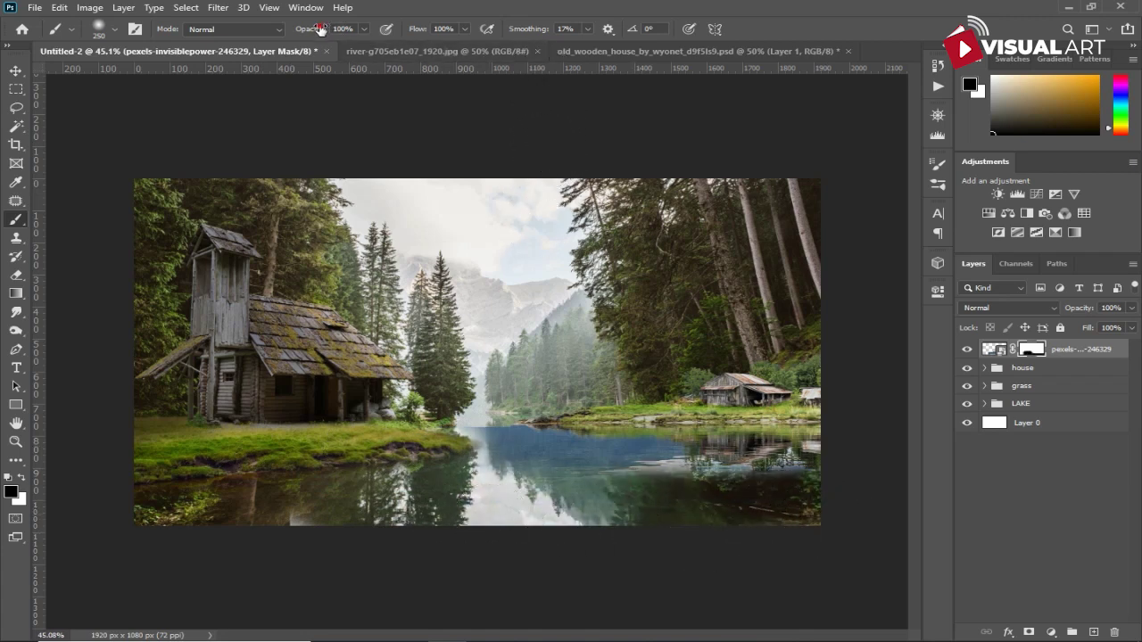
key(Return)
mouse_move(478, 431)
mouse_down()
mouse_move(481, 443)
mouse_move(599, 471)
mouse_move(547, 464)
mouse_move(721, 484)
mouse_move(599, 484)
mouse_up()
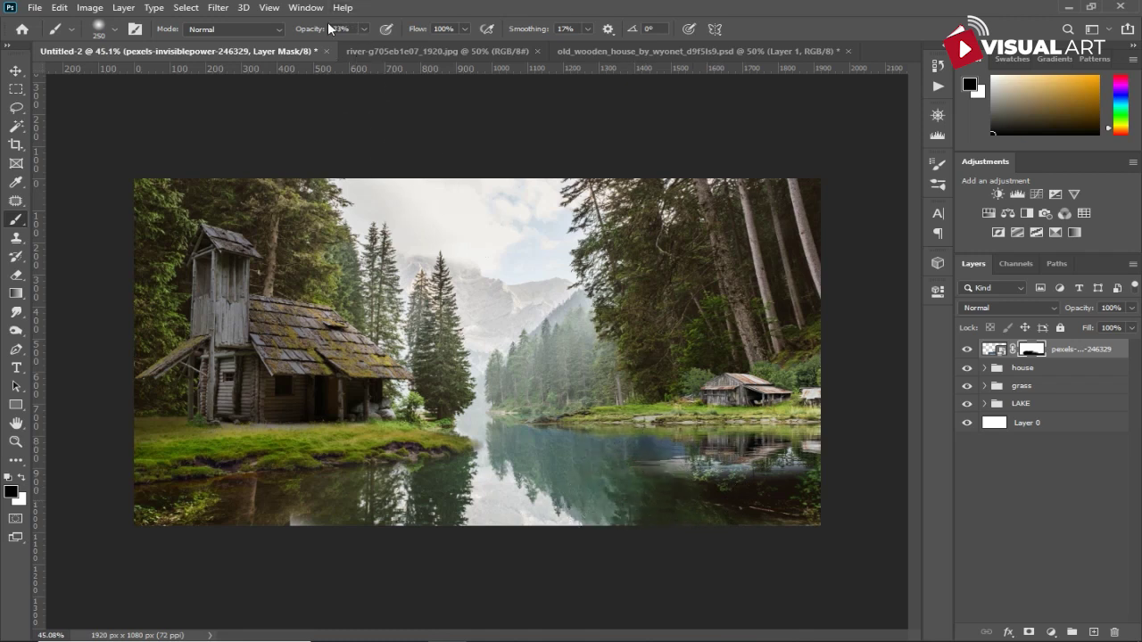
mouse_move(300, 31)
mouse_down()
mouse_move(291, 31)
mouse_move(316, 34)
mouse_up()
mouse_move(721, 484)
mouse_down()
mouse_move(783, 475)
mouse_move(672, 479)
mouse_move(839, 491)
mouse_move(624, 502)
mouse_move(642, 459)
mouse_move(564, 470)
mouse_up()
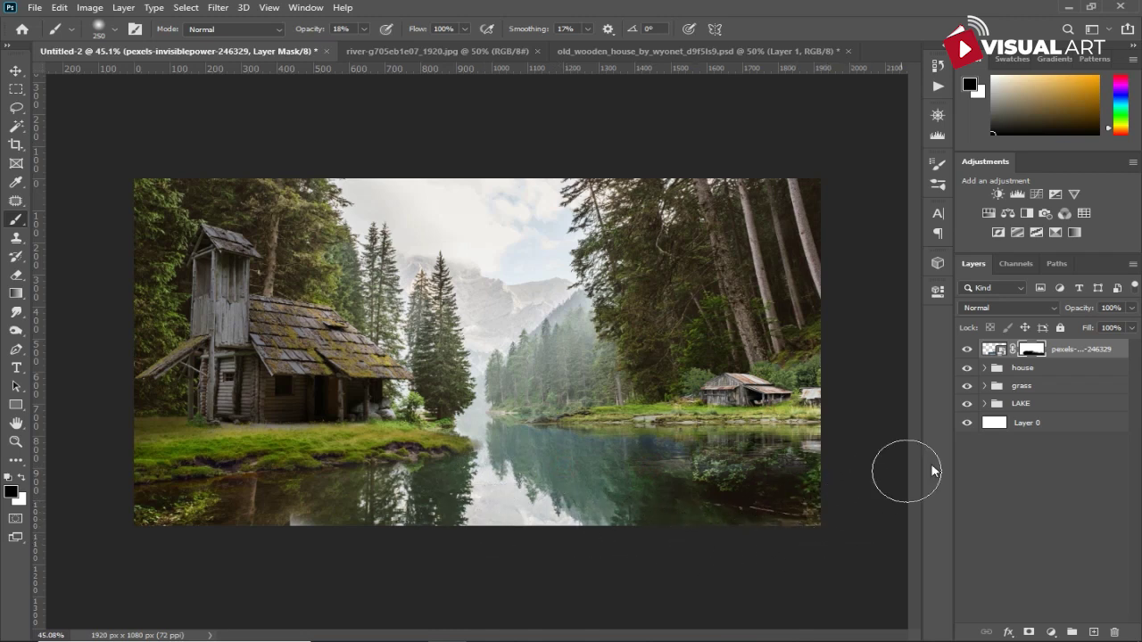
click(1051, 631)
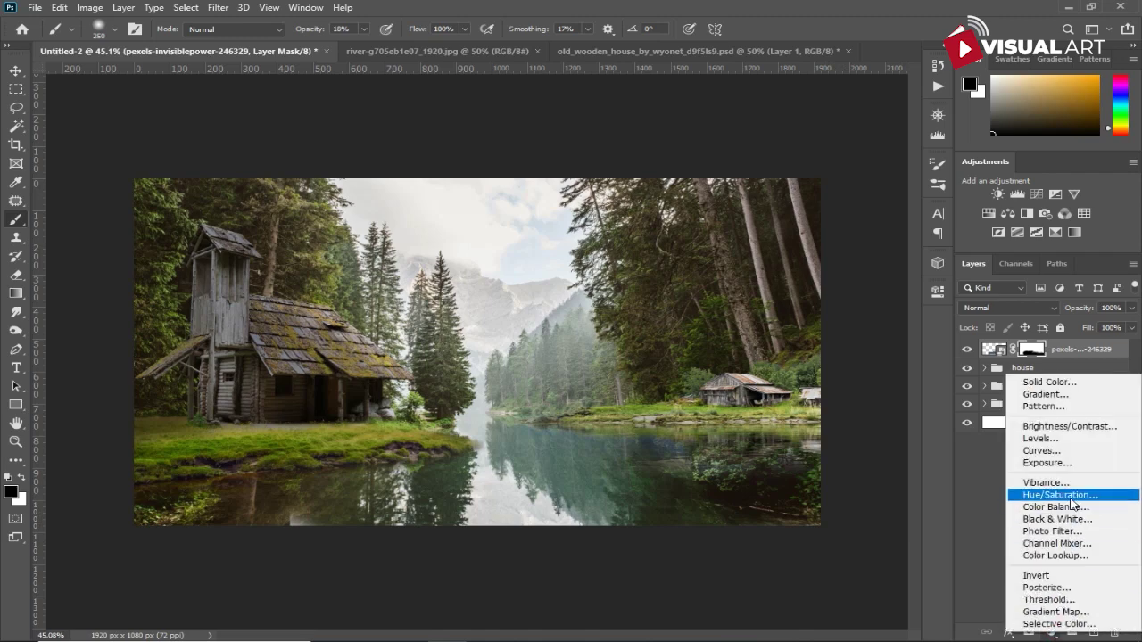
- Add a Levels layer clipped to the pexels photo, lowering its white output to darken it
click(1076, 440)
click(801, 527)
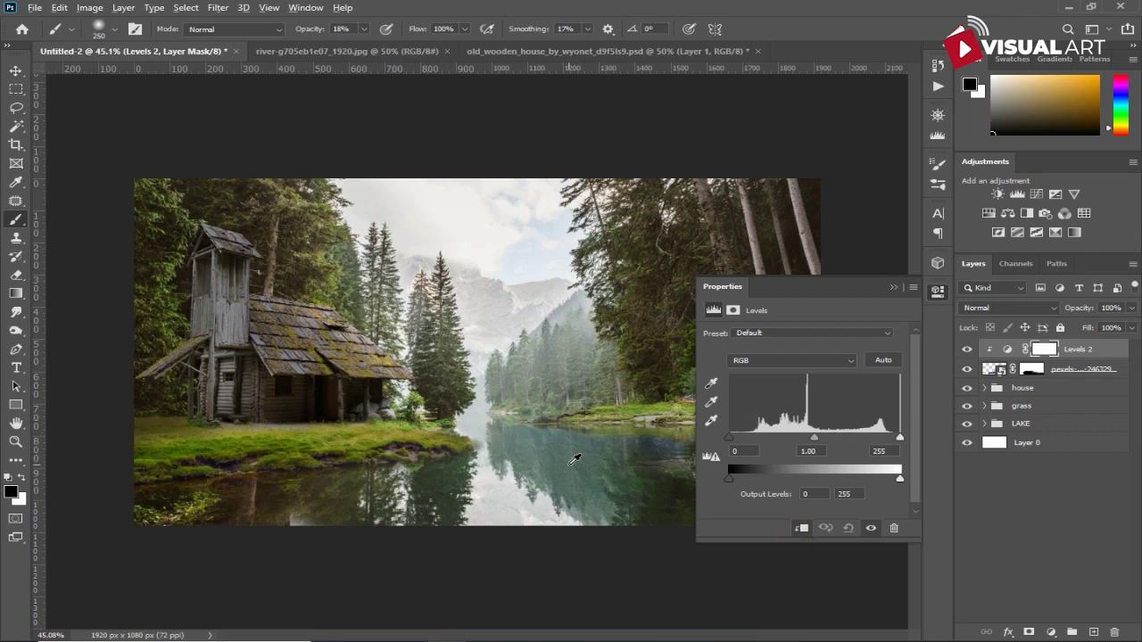
scroll(574, 459, up, 1)
scroll(574, 407, right, 4)
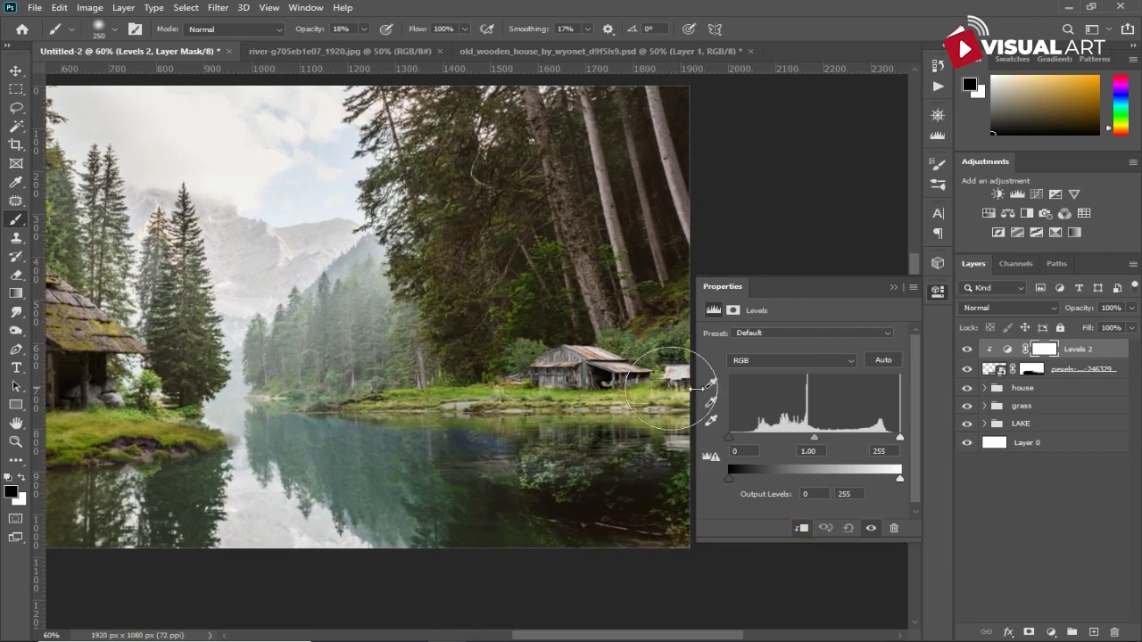
drag(899, 480, 829, 480)
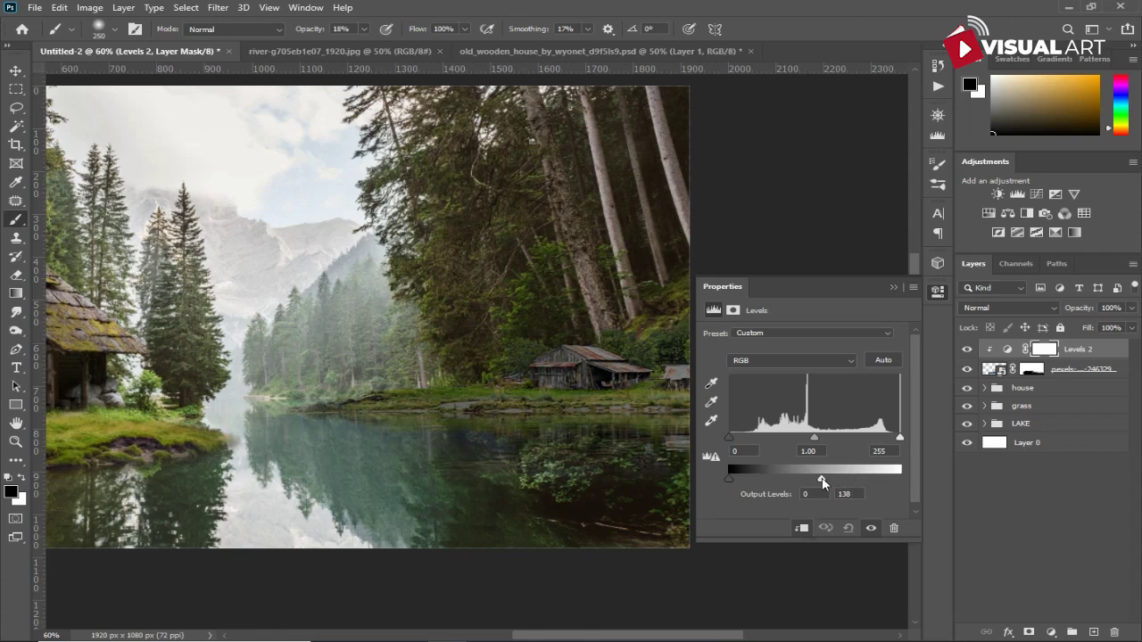
click(892, 288)
- Paint the Levels 2 mask near the lake centre and around the distant cabin
scroll(869, 299, down, 1)
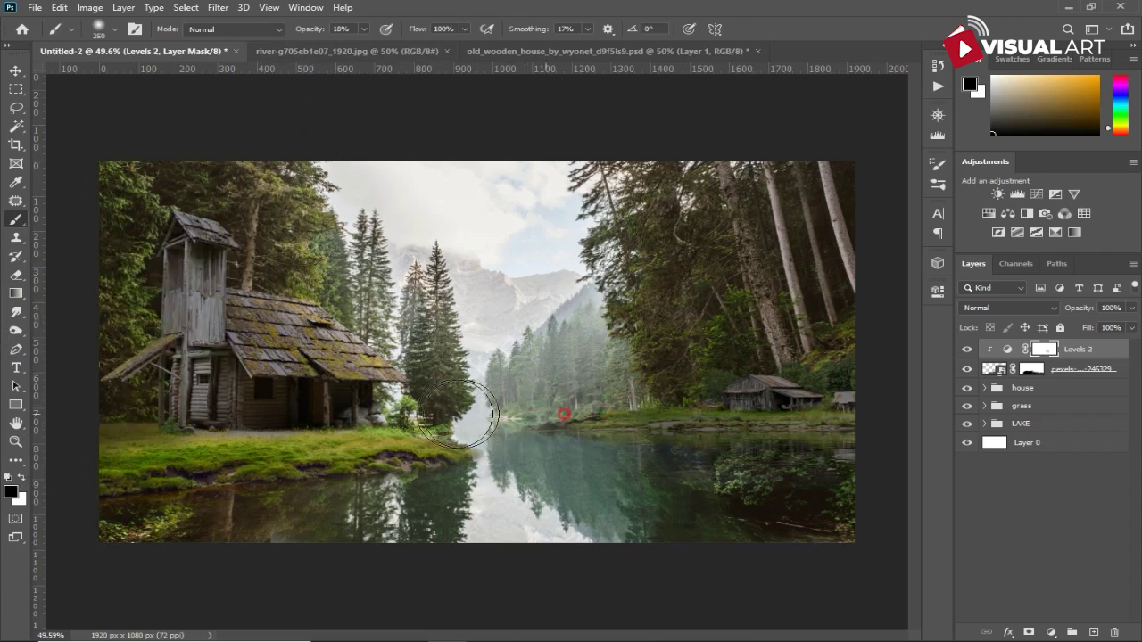
drag(593, 414, 486, 415)
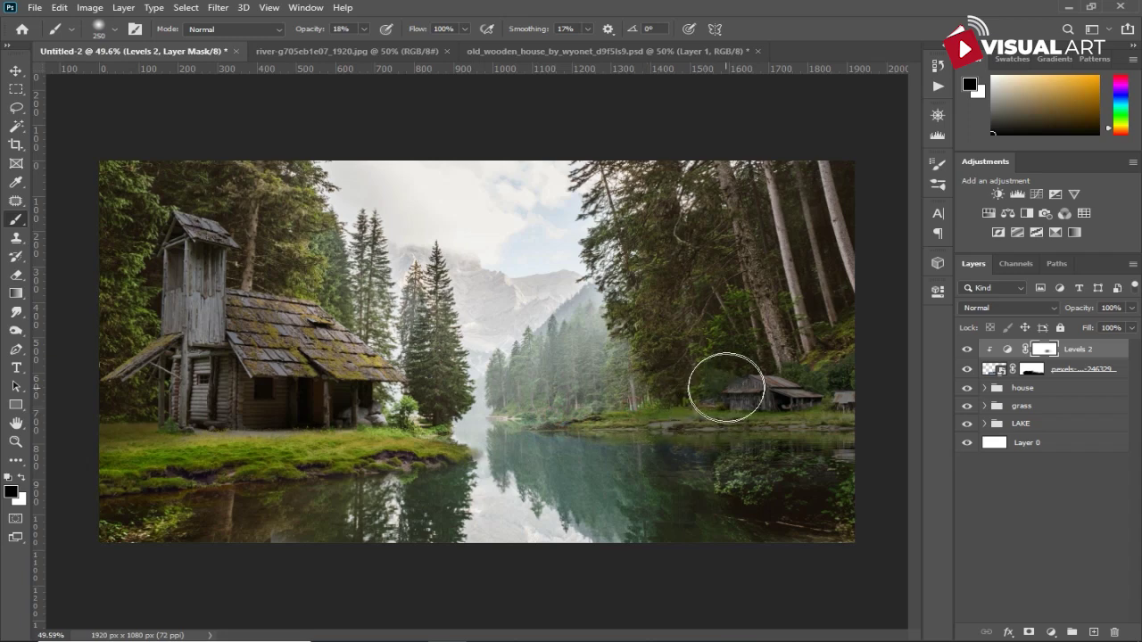
mouse_move(712, 394)
mouse_down()
mouse_move(501, 412)
mouse_move(514, 478)
mouse_up()
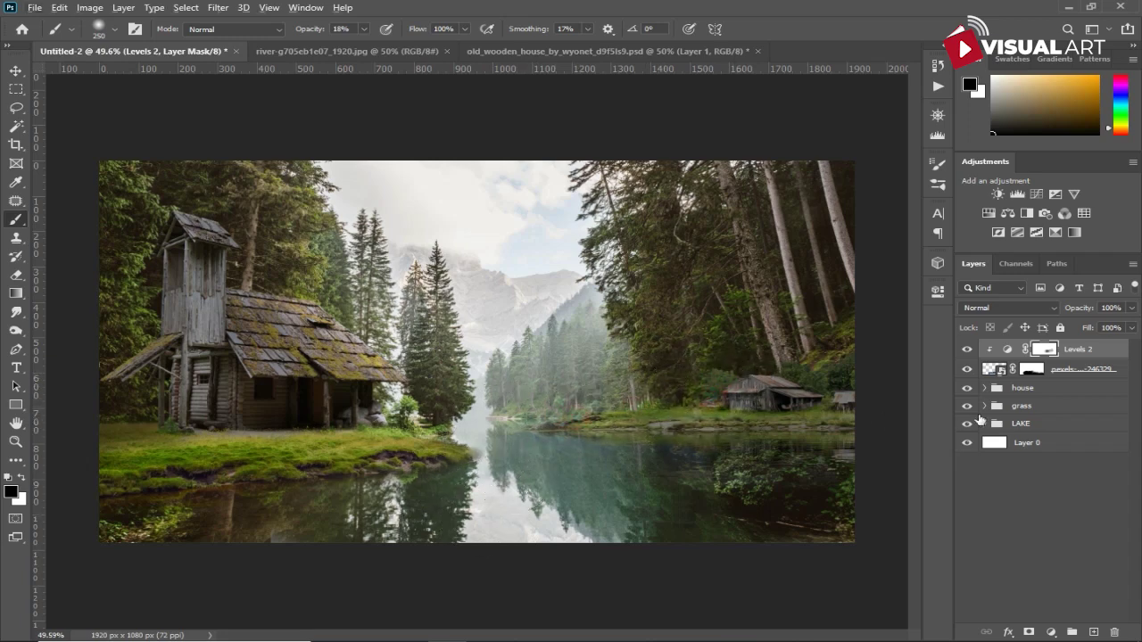
- Expand the LAKE group and add a new layer above the river photo
click(998, 429)
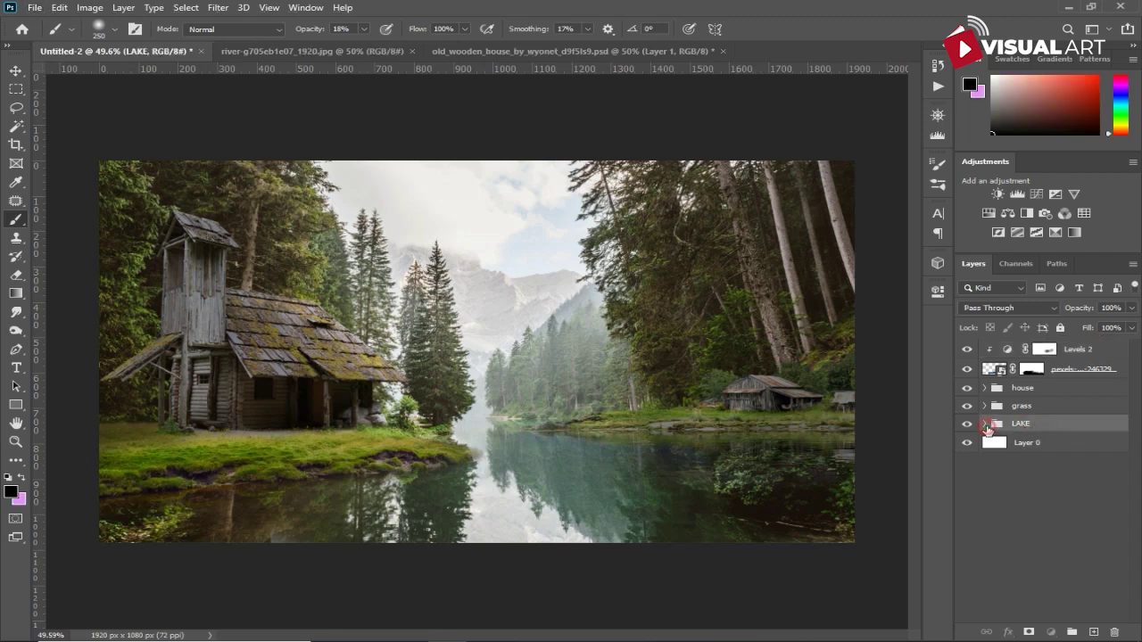
click(985, 425)
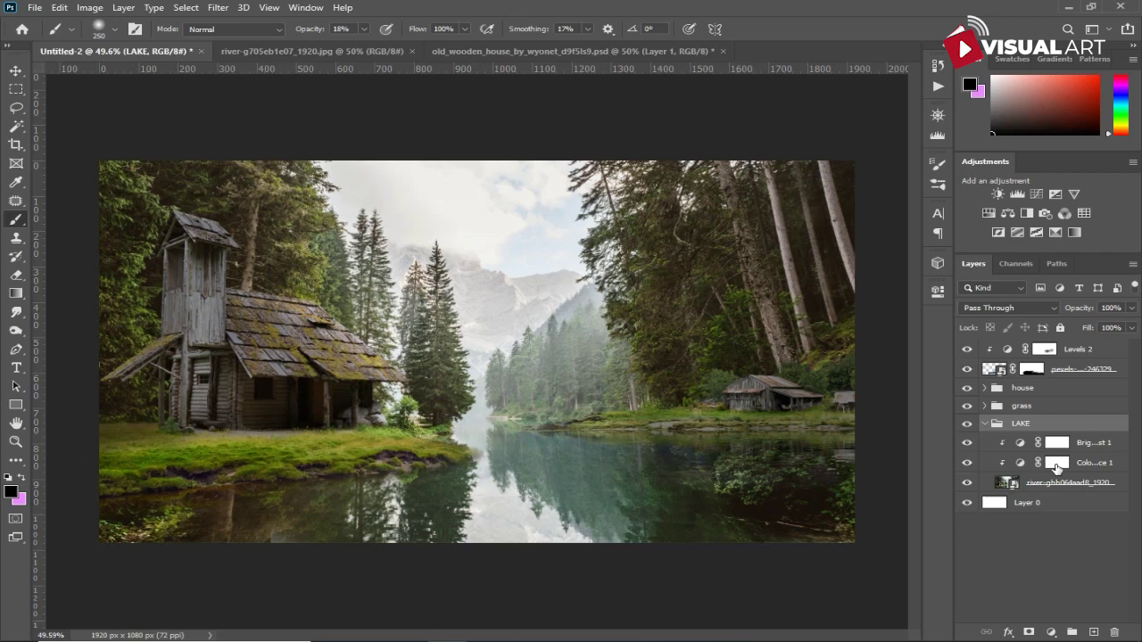
click(1079, 485)
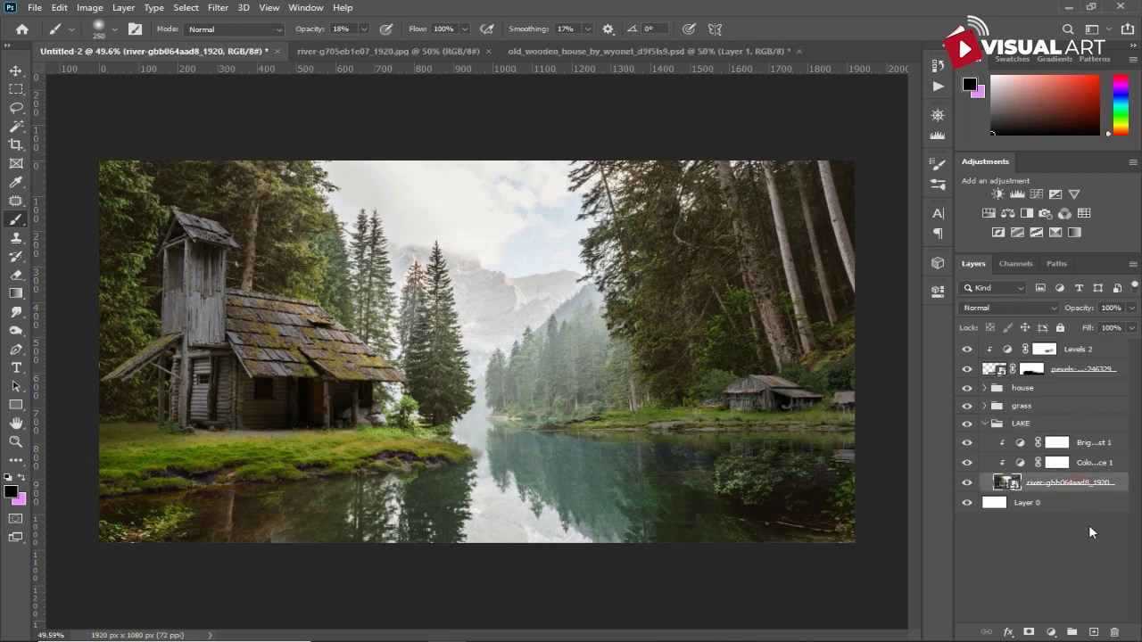
click(1099, 632)
- Fill the new layer with 50% Gray and set its blend mode to Overlay
click(66, 9)
click(77, 233)
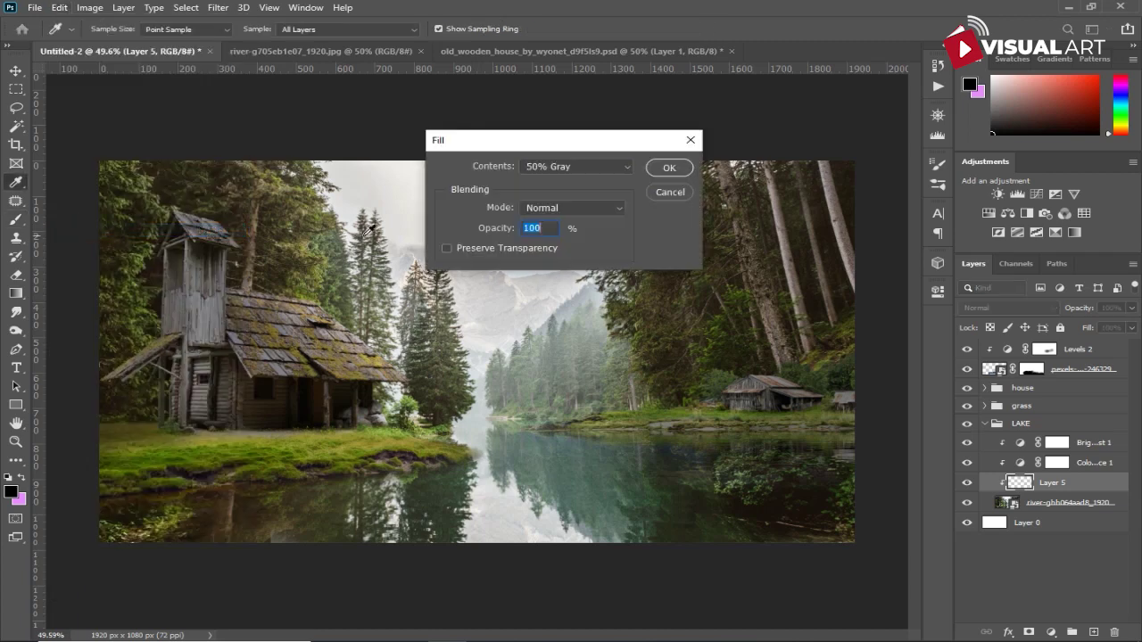
click(666, 172)
key(b)
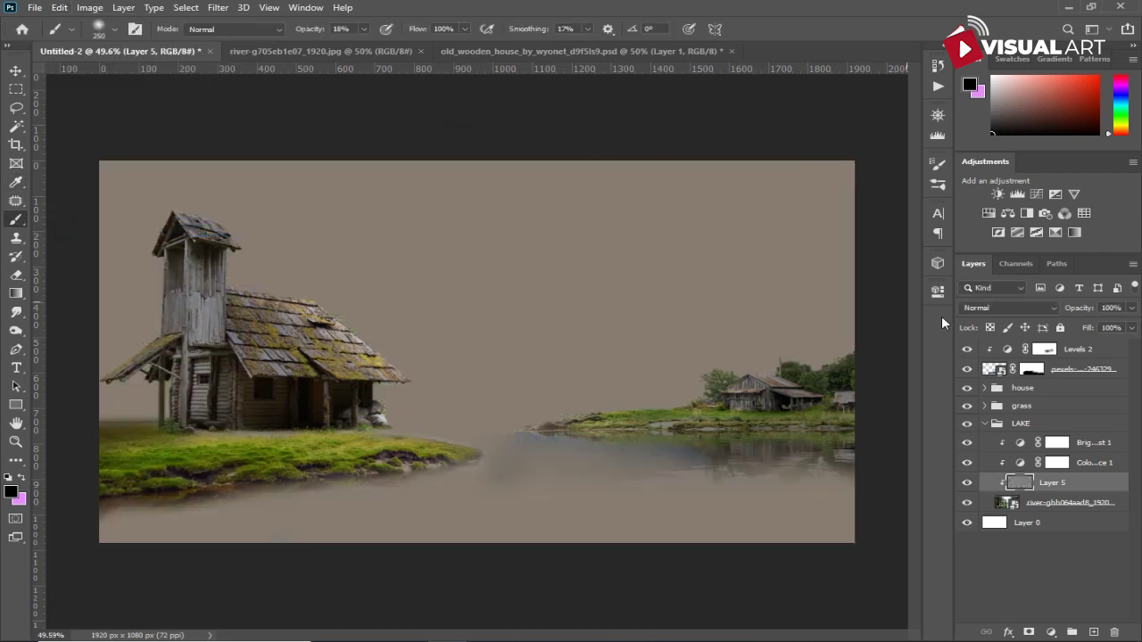
click(999, 308)
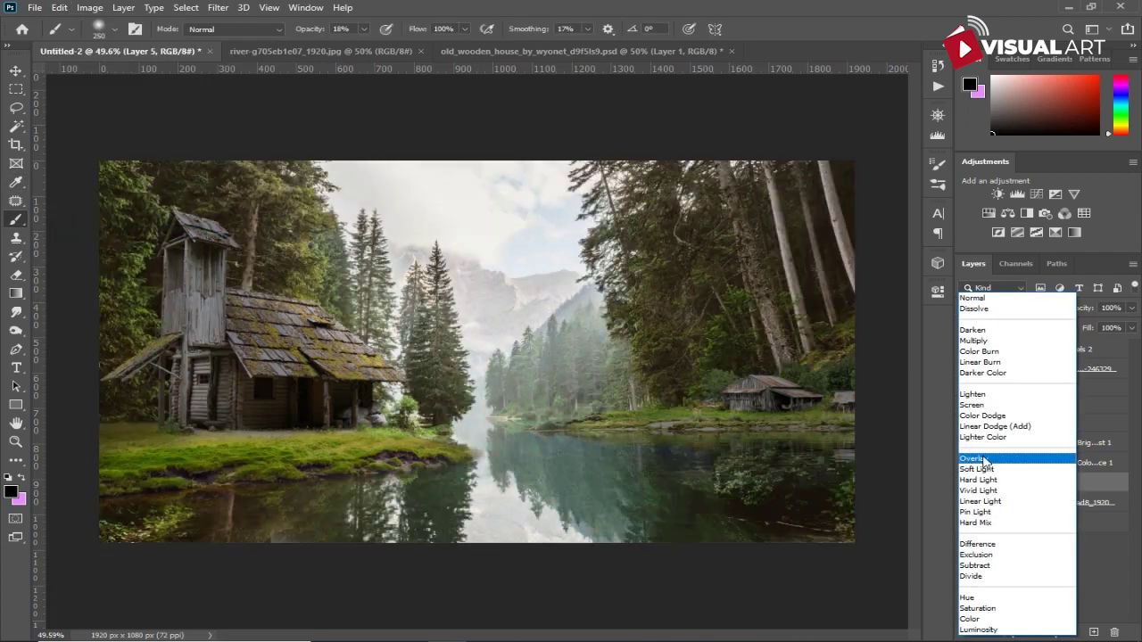
click(984, 459)
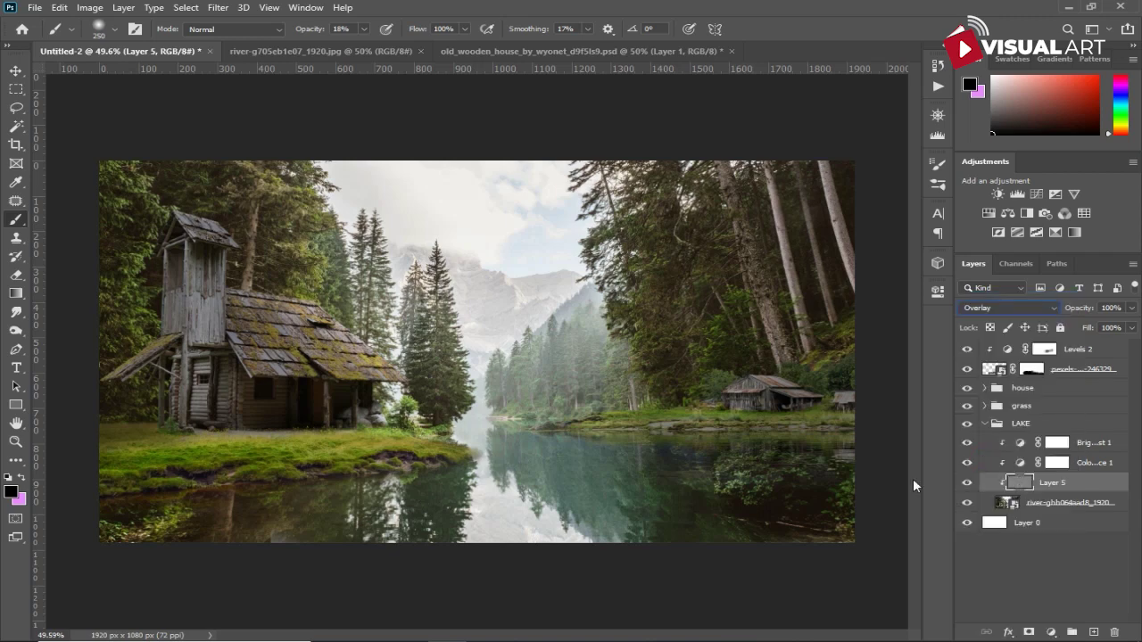
- Dodge the right-hand trees and the mist behind them on the gray Overlay layer
click(20, 333)
click(53, 331)
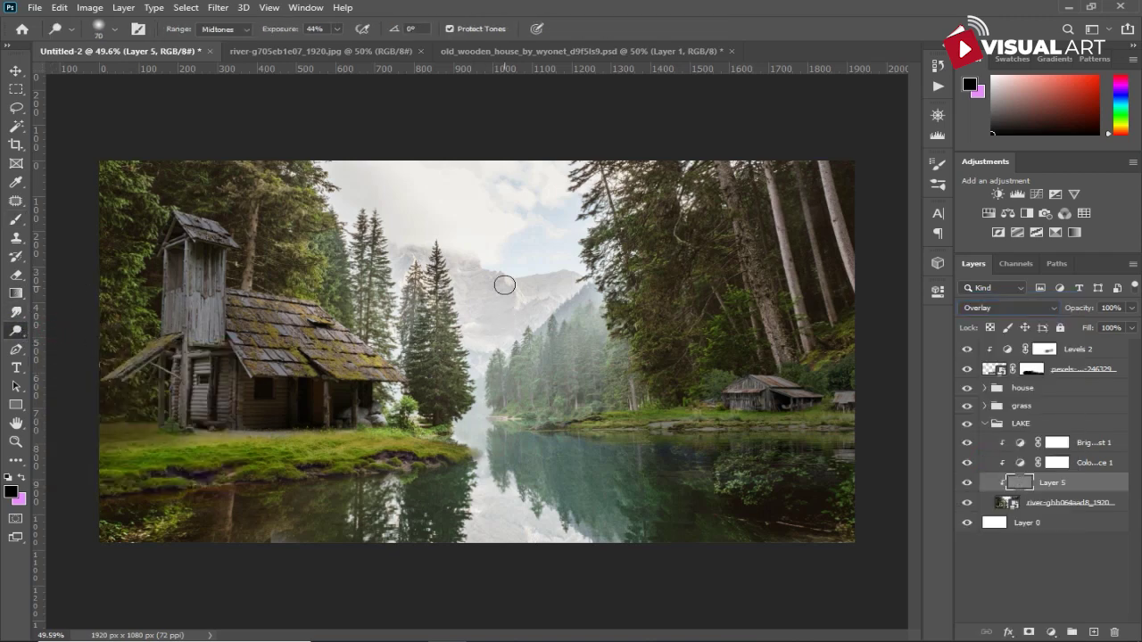
key(bracketright)
key(bracketright)
key(bracketright)
key(bracketright)
key(bracketright)
key(bracketright)
key(bracketright)
key(bracketright)
key(bracketright)
drag(644, 303, 705, 183)
key(bracketleft)
key(bracketleft)
key(bracketleft)
key(bracketleft)
key(bracketleft)
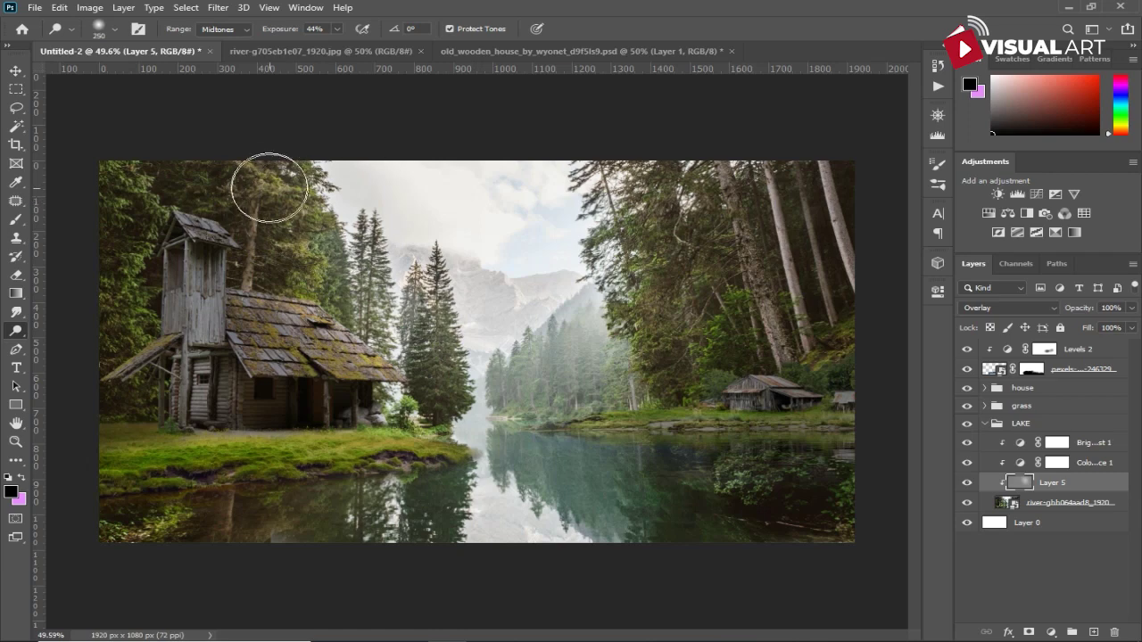
mouse_move(294, 186)
mouse_down()
mouse_move(344, 304)
mouse_move(395, 241)
mouse_move(479, 327)
mouse_move(581, 217)
mouse_move(675, 339)
mouse_move(462, 379)
mouse_move(560, 387)
mouse_up()
- Undo both dodge strokes and instead lighten the trees near the right cabin
key(ctrl+z)
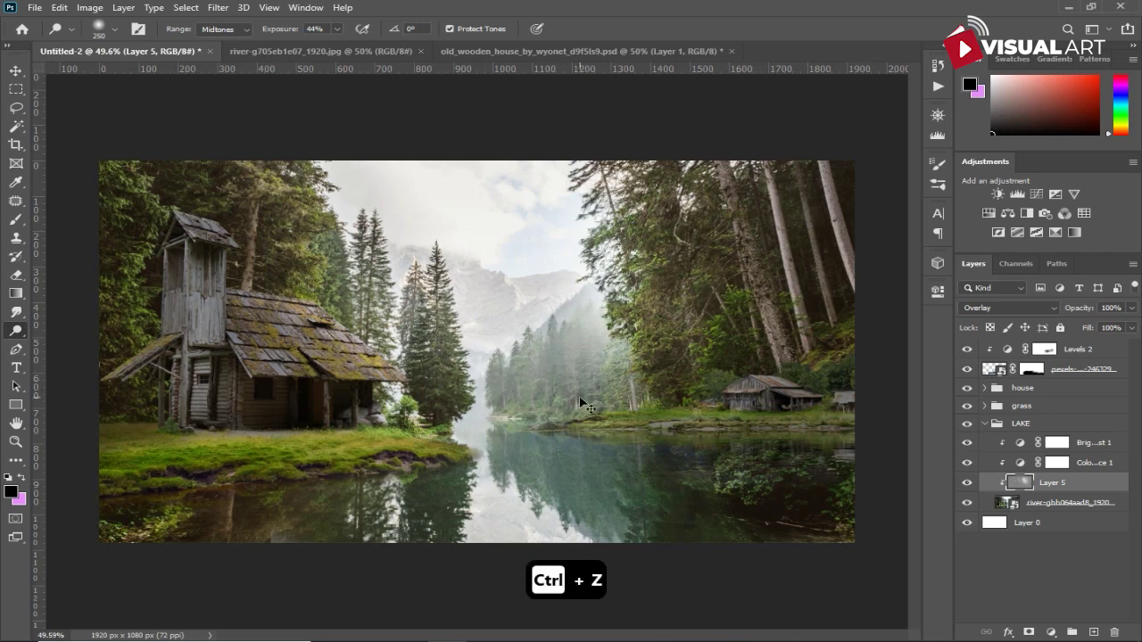
key(ctrl+z)
key(ctrl+z)
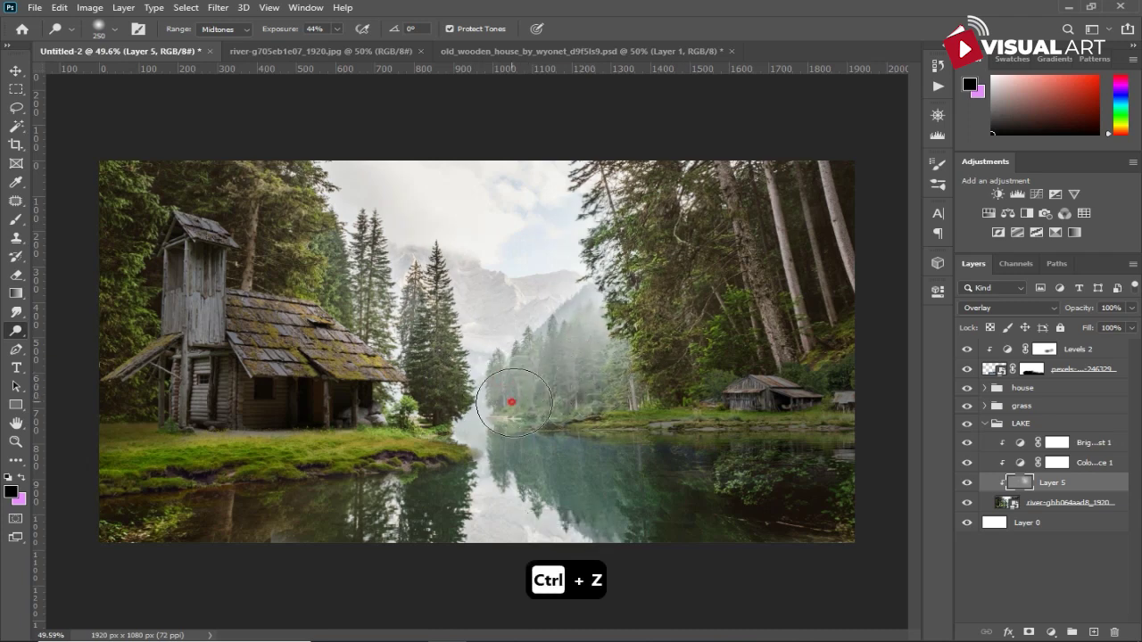
mouse_move(677, 367)
mouse_down()
mouse_move(727, 360)
mouse_move(656, 410)
mouse_up()
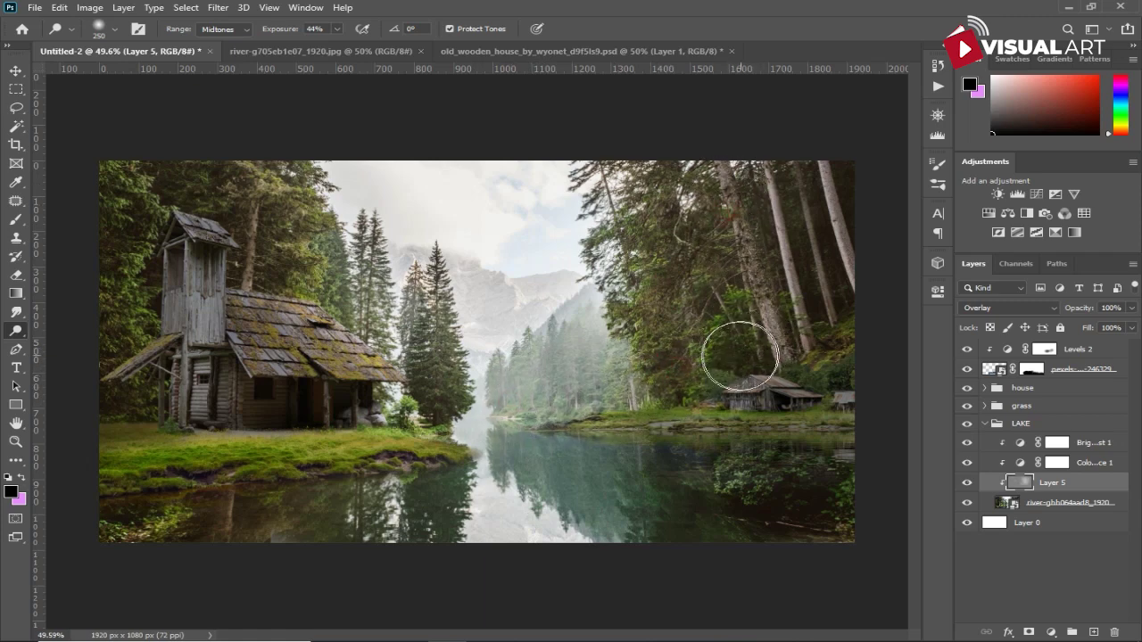
key(ctrl+minus)
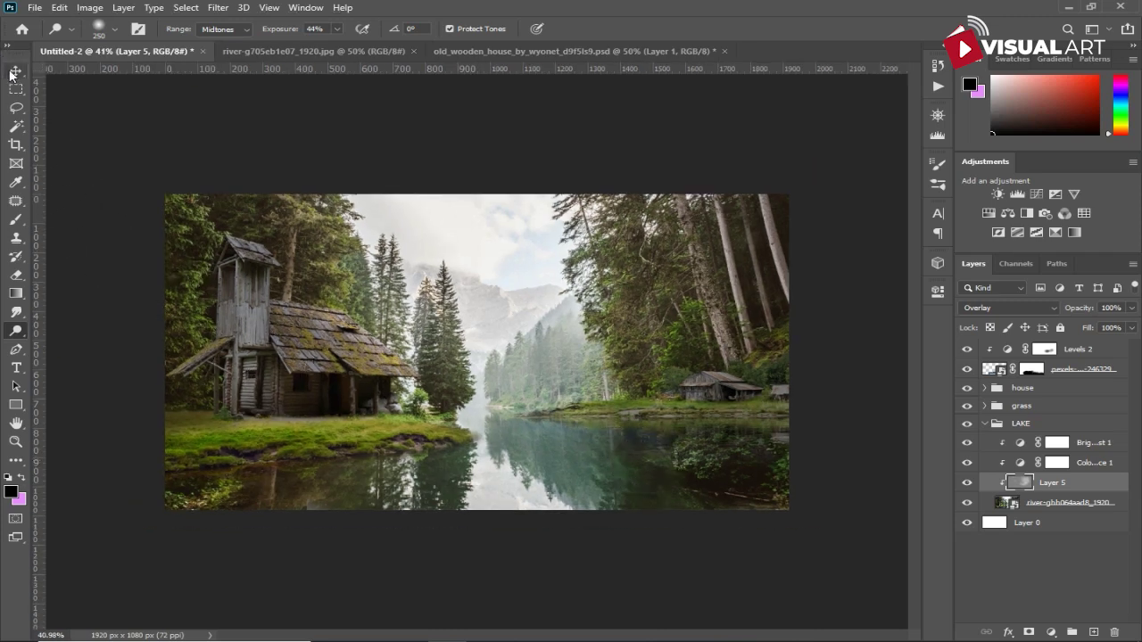
- Group Levels 2 with the pexels lake photo below it and name the group 'house 2'
click(15, 72)
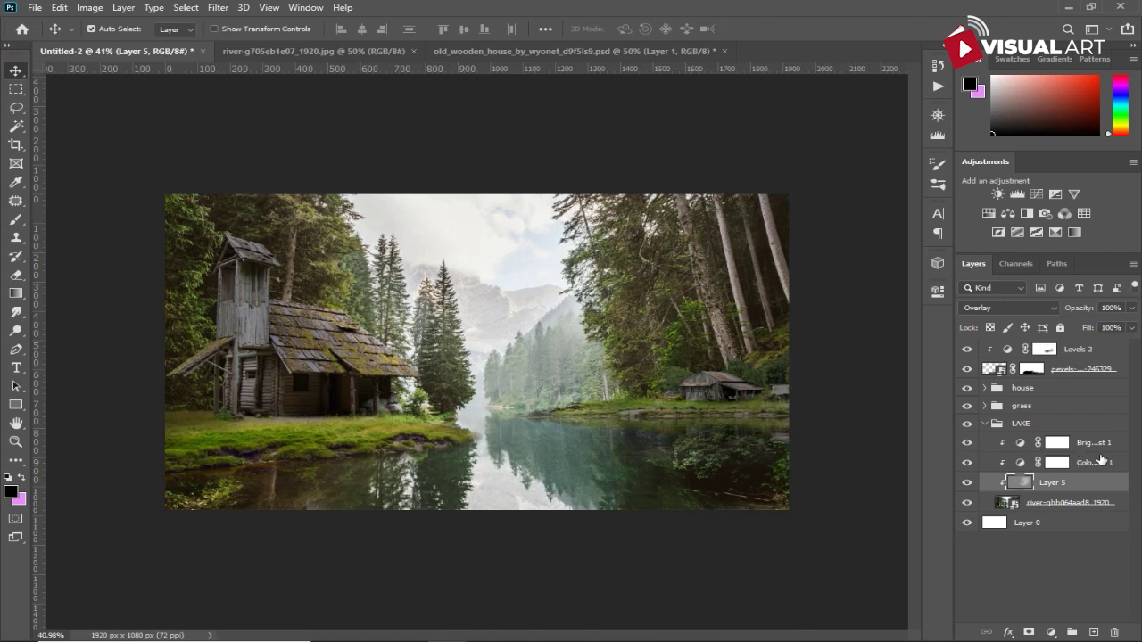
click(1109, 358)
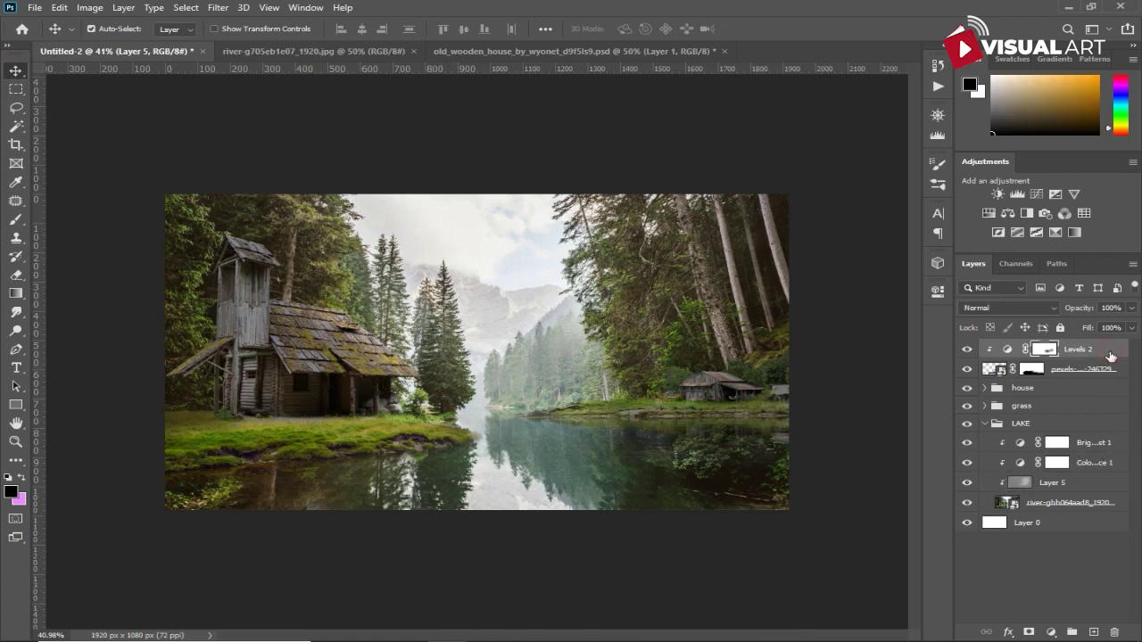
click(1094, 373)
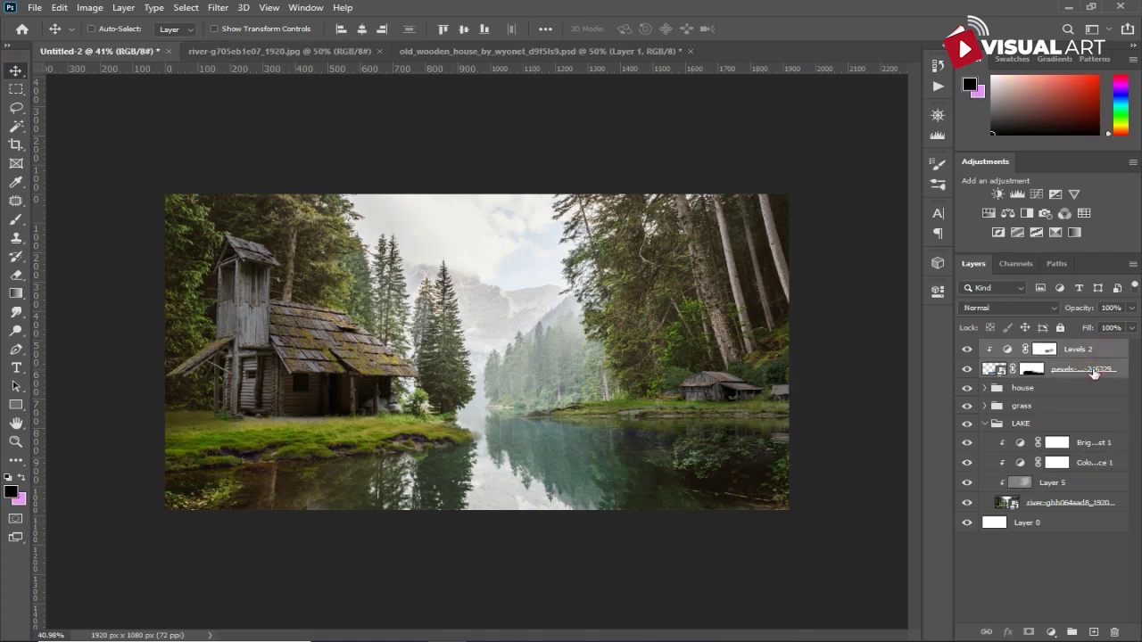
key(ctrl+g)
double_click(1034, 349)
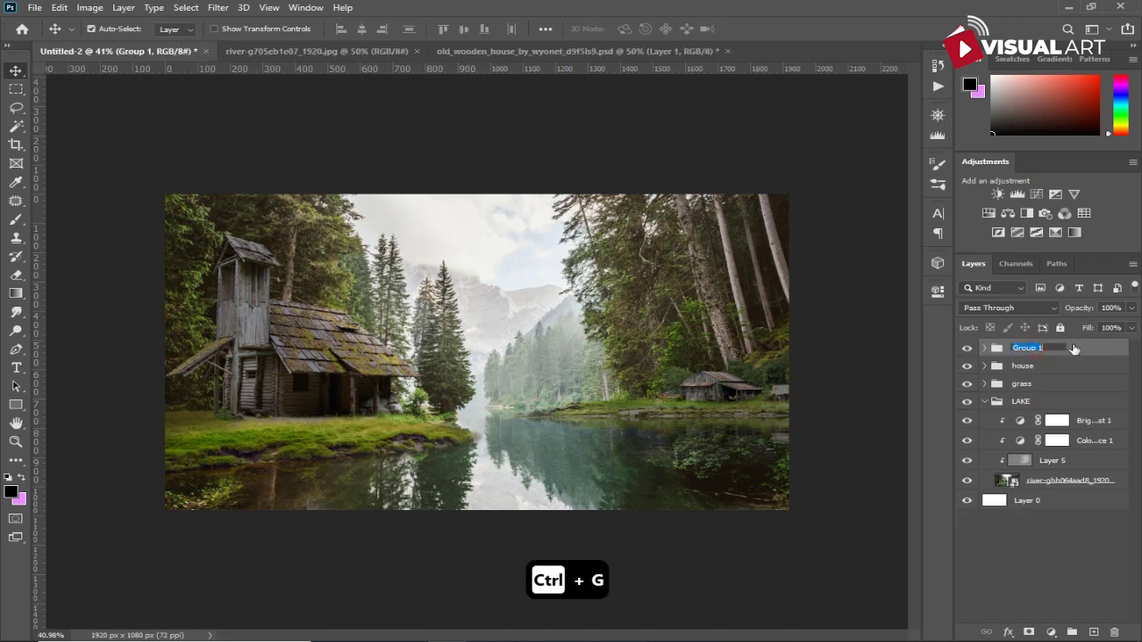
text(house 2)
click(1074, 349)
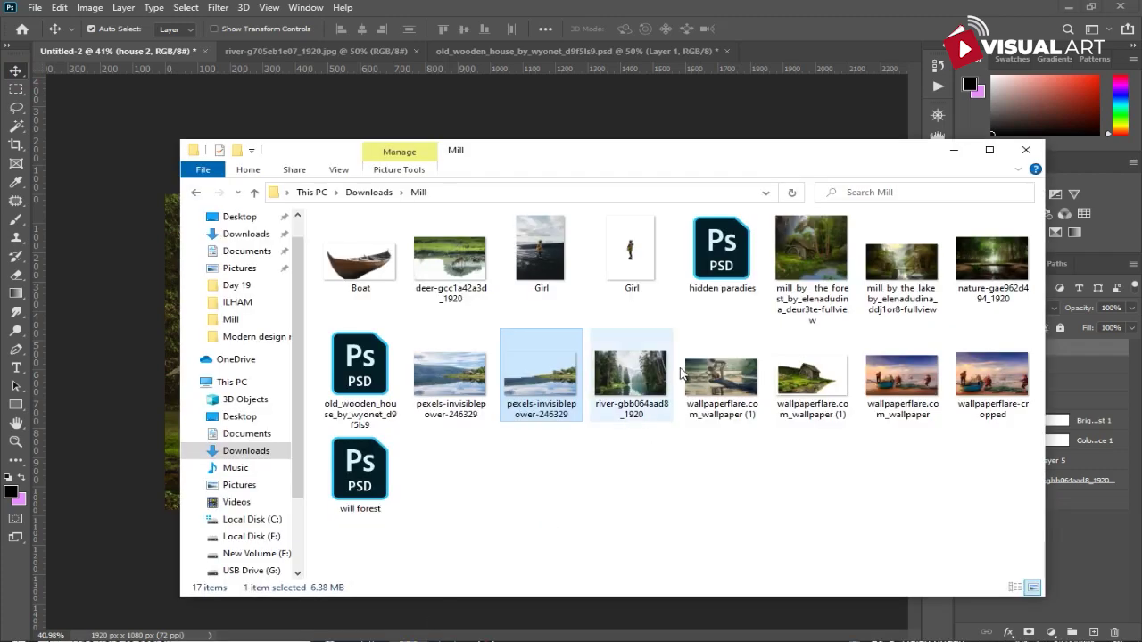
- Place the Boat image, scaled up and flipped horizontally, on the lower-right water
mouse_move(360, 255)
mouse_down()
mouse_move(212, 270)
mouse_move(160, 263)
mouse_up()
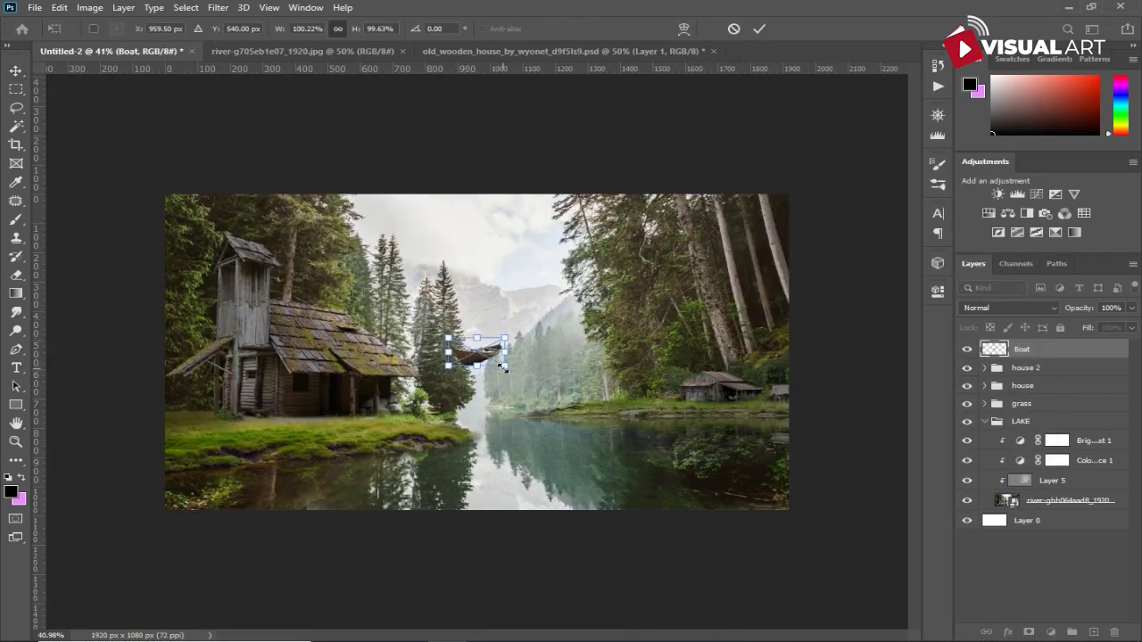
drag(502, 366, 561, 401)
drag(521, 358, 595, 460)
right_click(595, 460)
click(640, 434)
drag(603, 460, 697, 479)
key(Return)
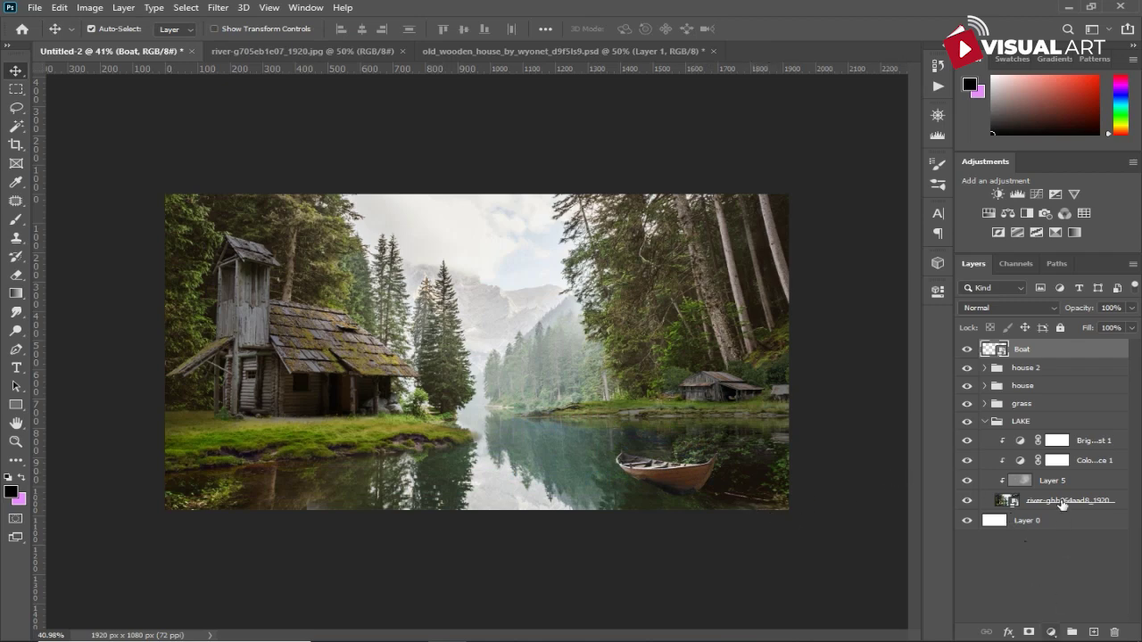
- Tone the boat hull with a Dodge/Burn brush and duplicate the layer as Boat copy
right_click(1092, 356)
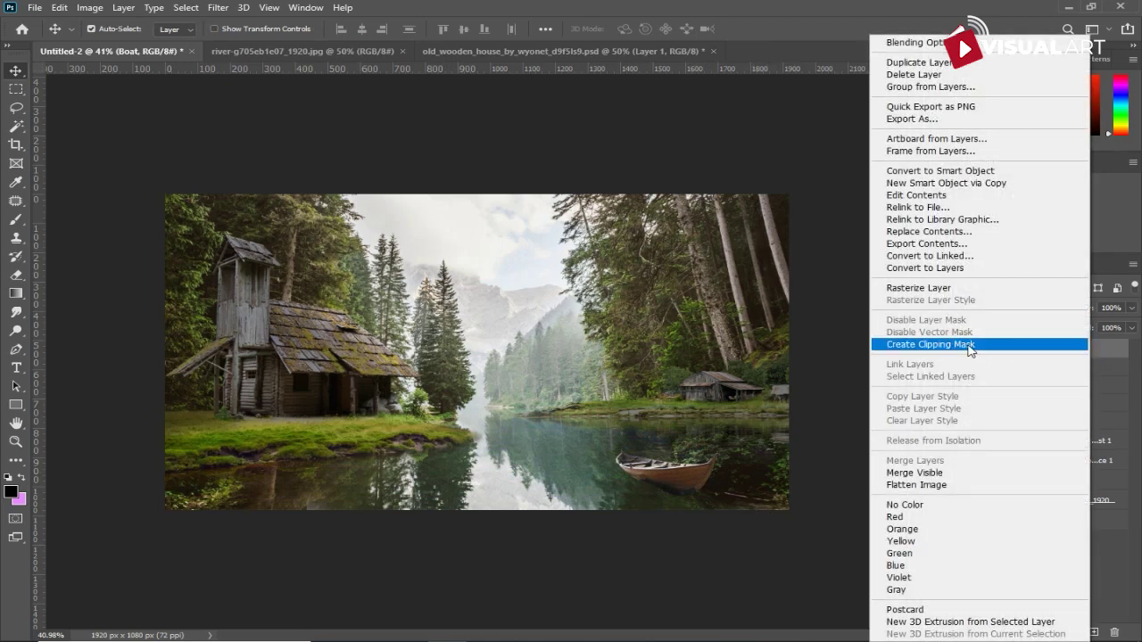
click(955, 290)
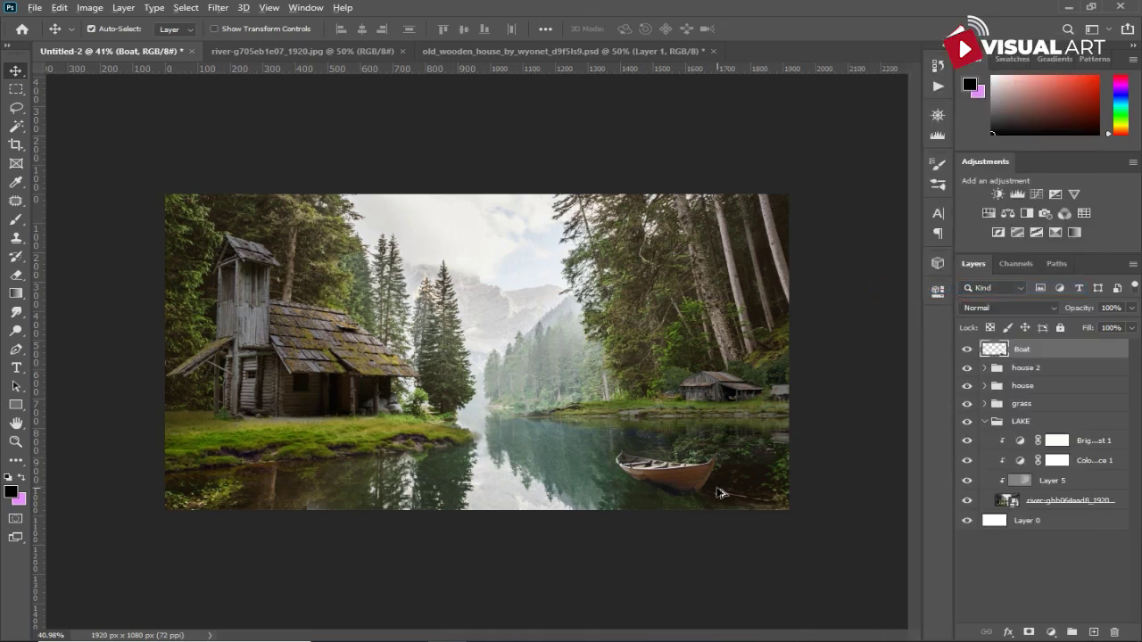
scroll(721, 493, up, 1)
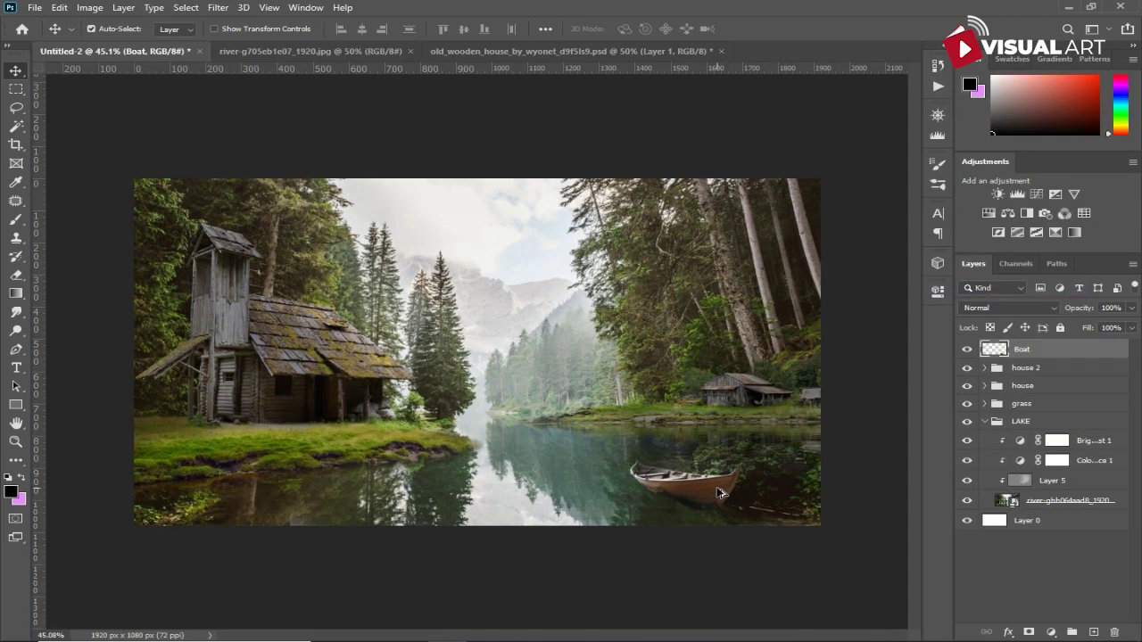
click(15, 330)
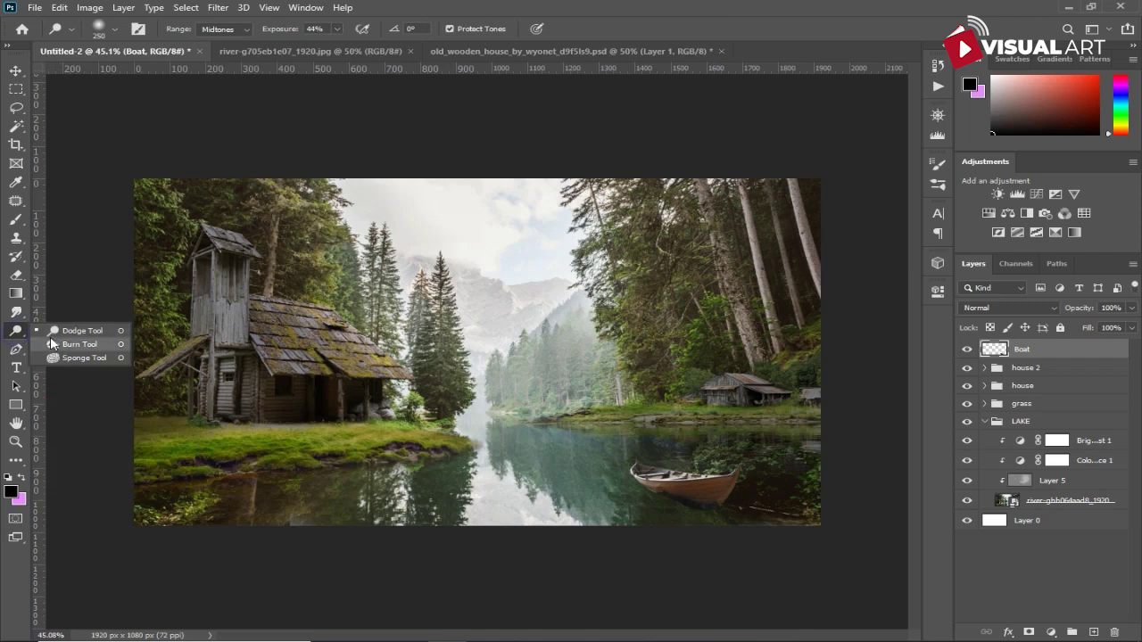
click(50, 337)
drag(693, 489, 767, 473)
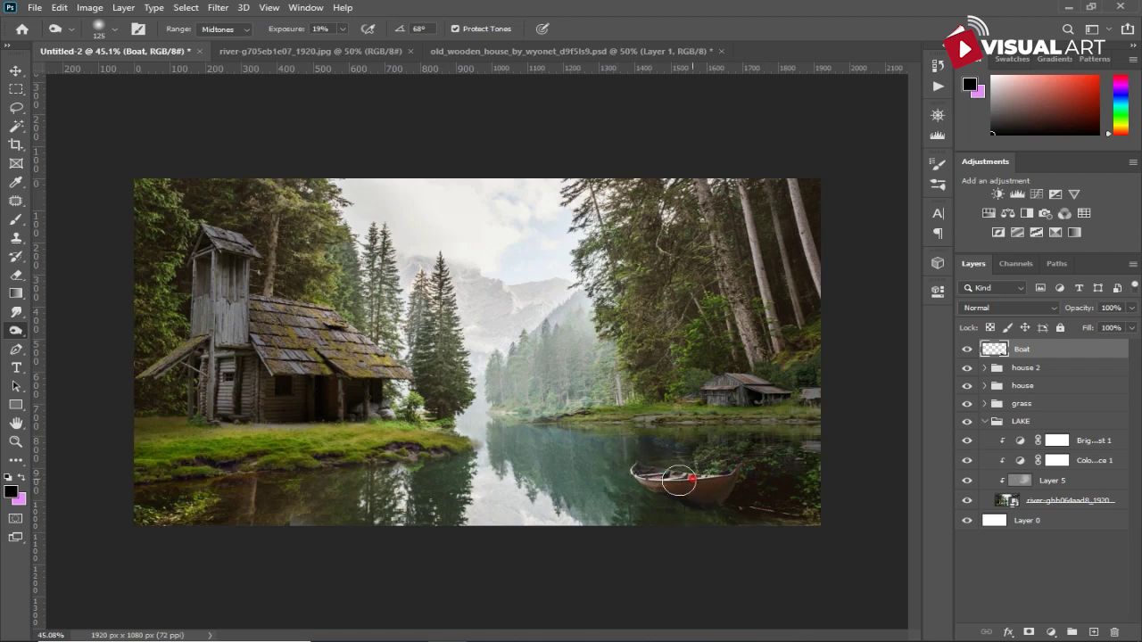
key(ctrl+j)
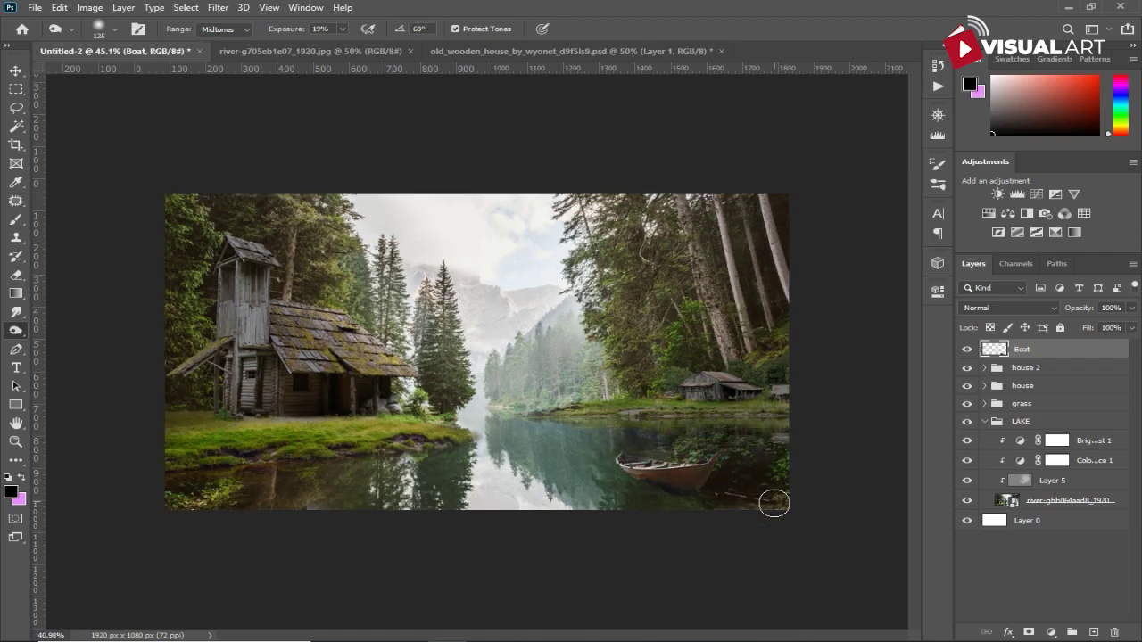
click(1043, 373)
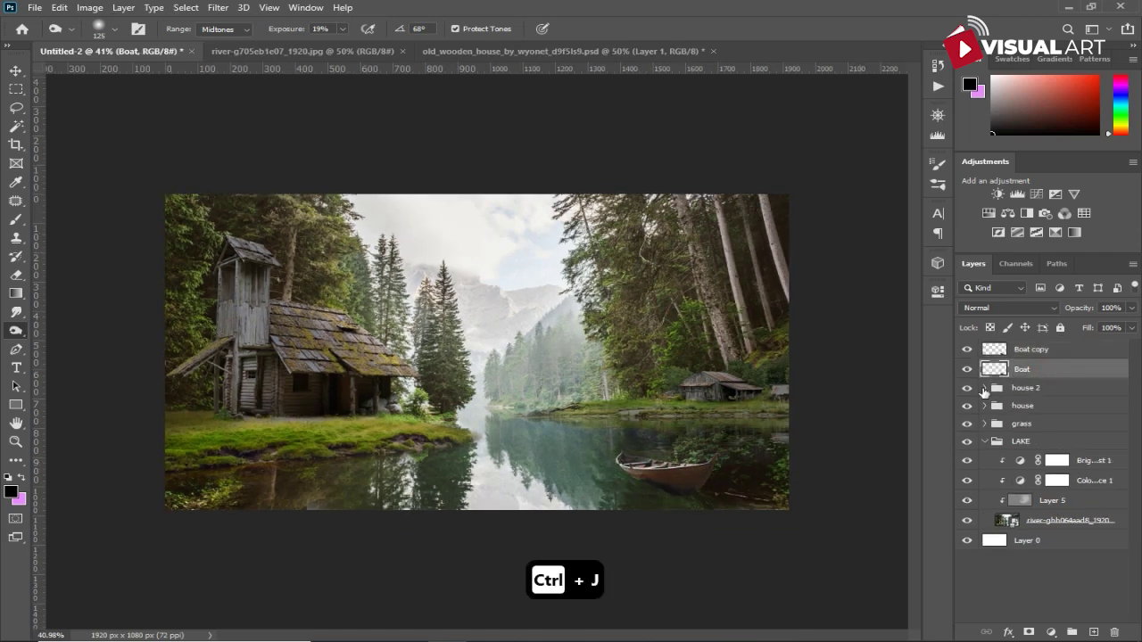
- Flip the Boat layer vertically, move it under the rowboat, then rotate and skew it into a reflection
key(ctrl+t)
right_click(686, 470)
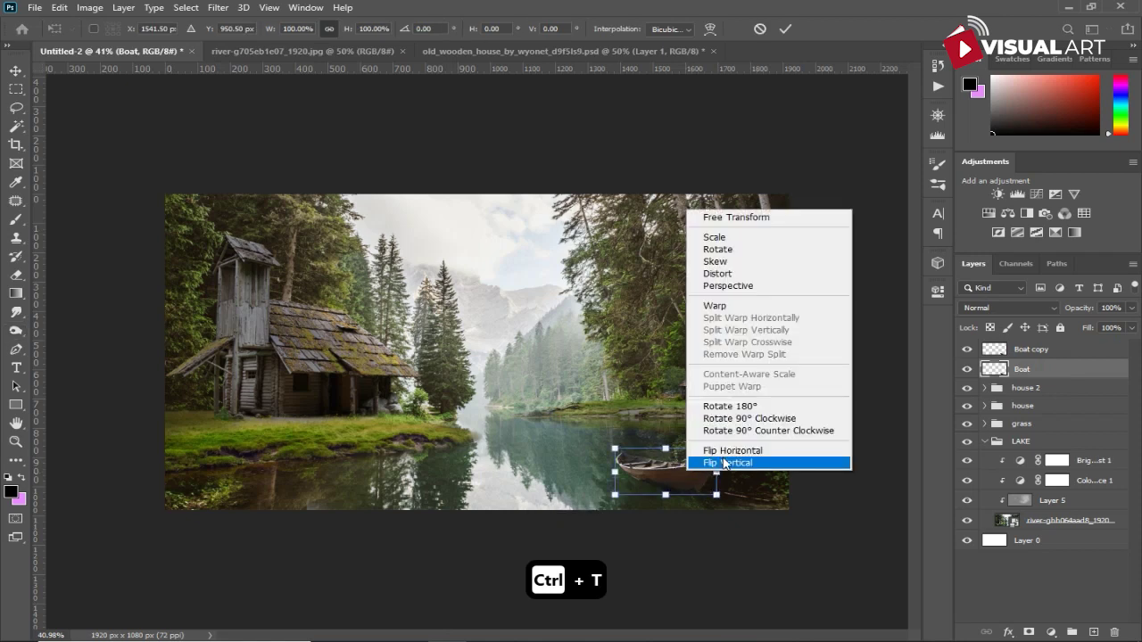
click(724, 463)
drag(691, 484, 660, 502)
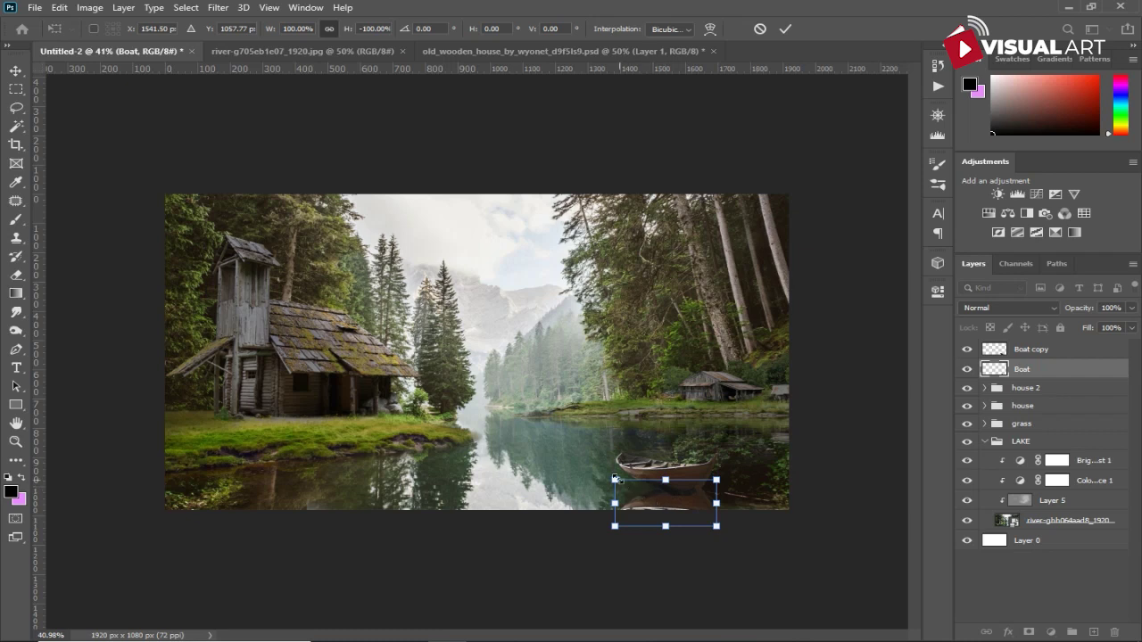
drag(601, 471, 604, 460)
mouse_move(663, 513)
mouse_down()
mouse_move(658, 504)
mouse_move(682, 510)
mouse_up()
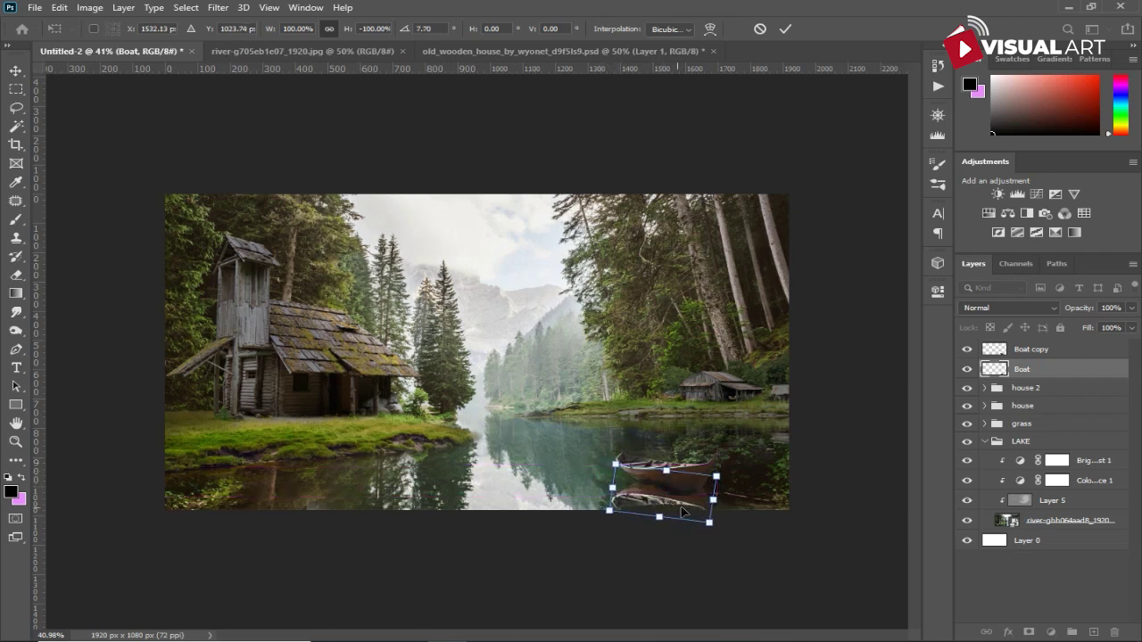
key(ctrl+plus)
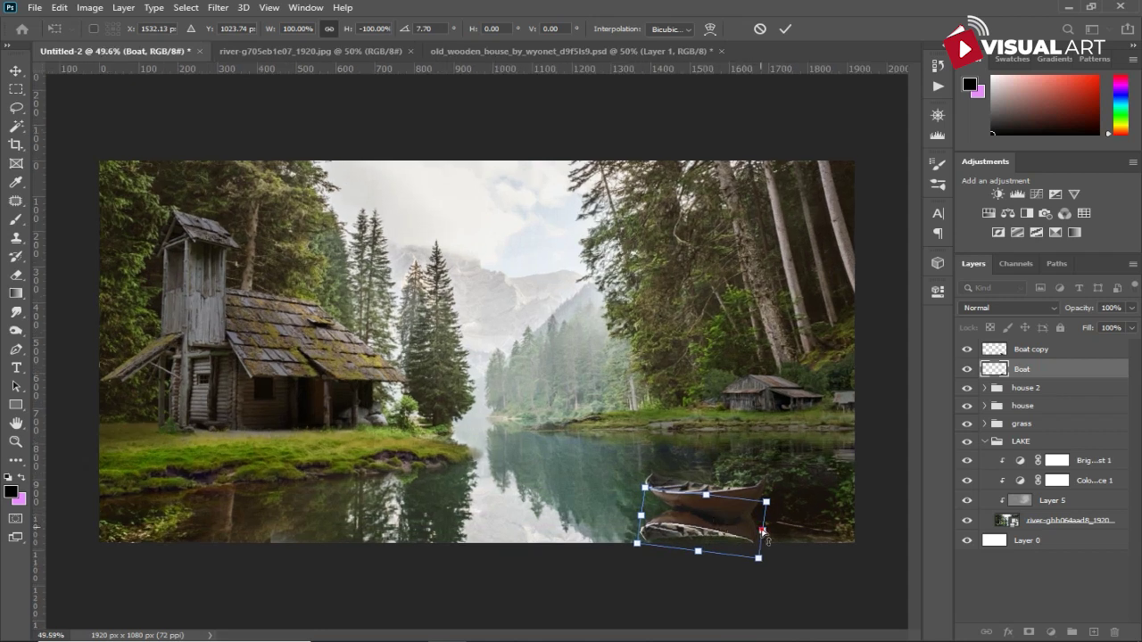
drag(763, 532, 762, 544)
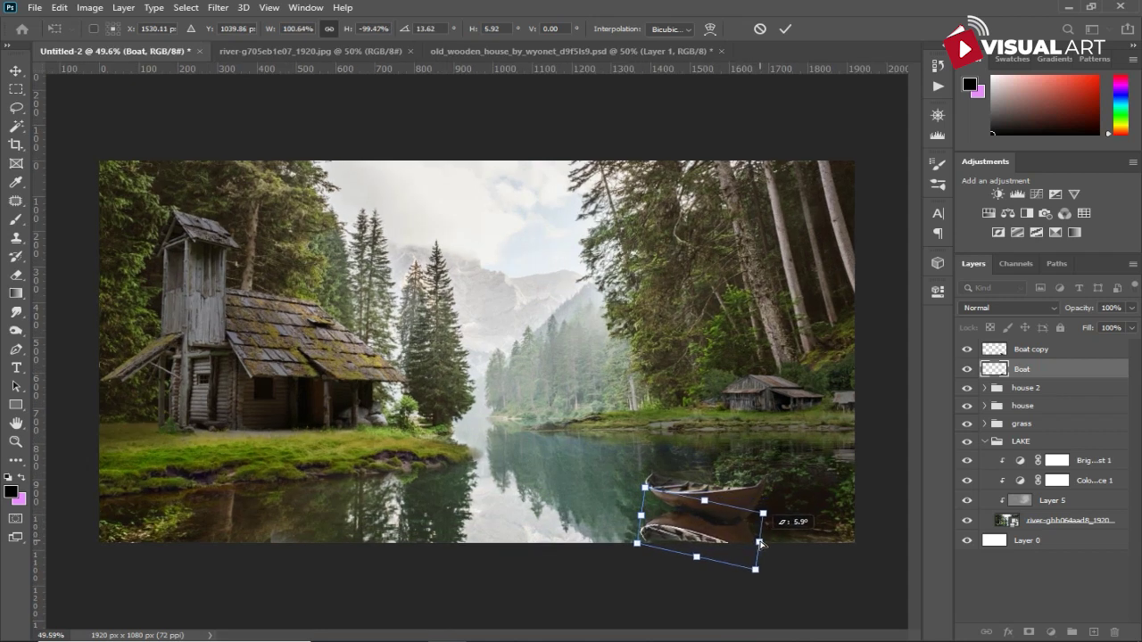
key(Return)
key(o)
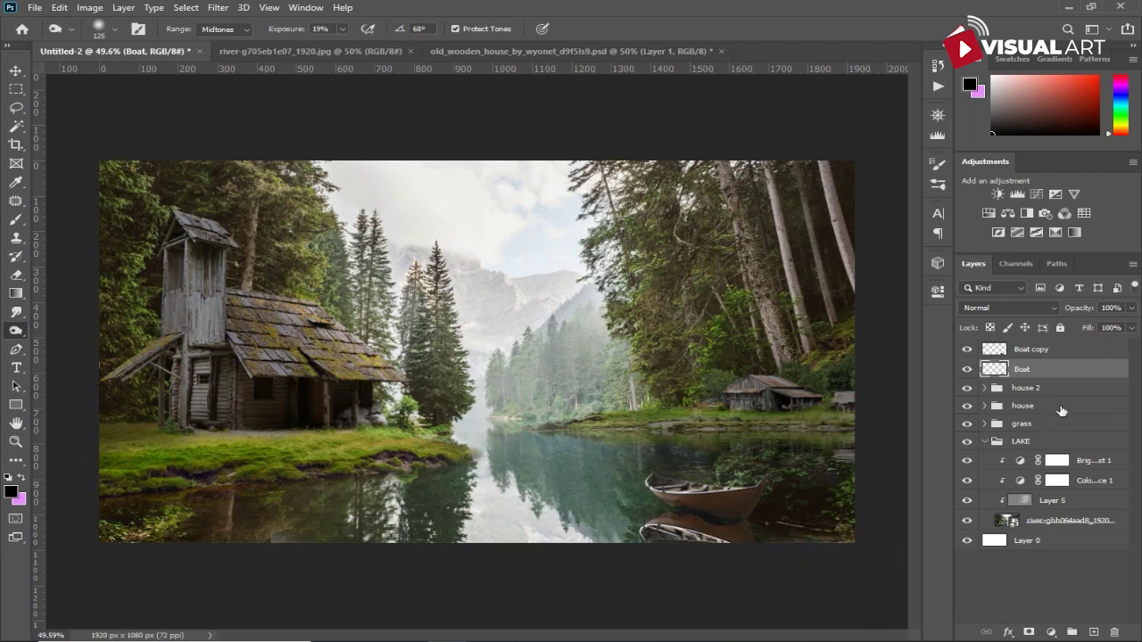
- Mask the Boat layer and hide the reflection's lower part with a hard brush at 100% opacity
click(1030, 633)
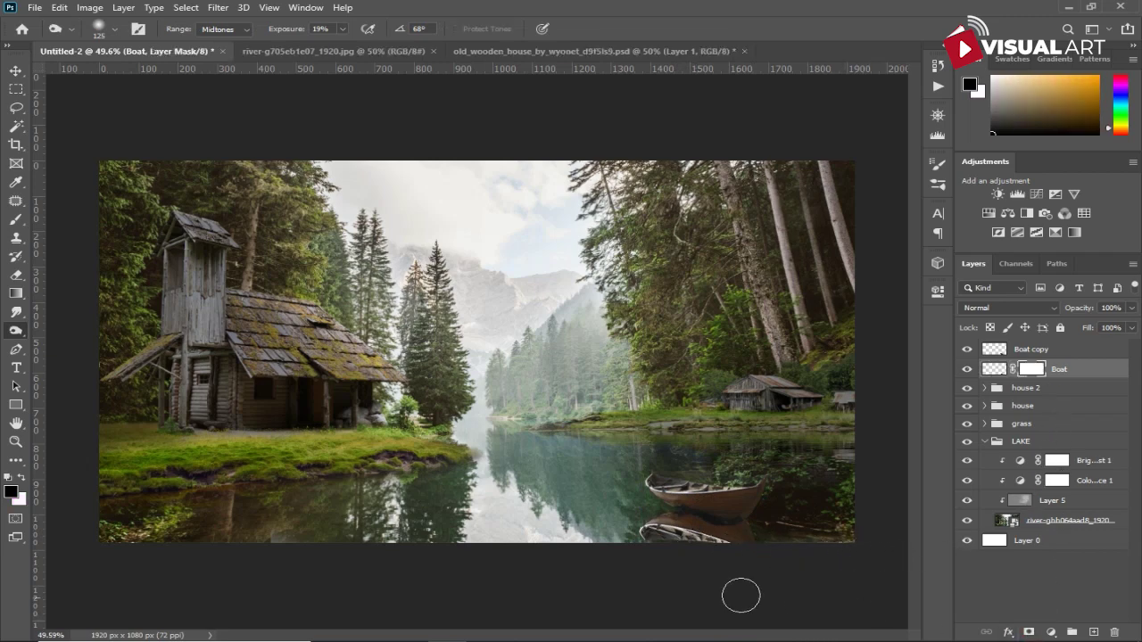
key(b)
right_click(585, 428)
drag(670, 349, 767, 348)
key(Return)
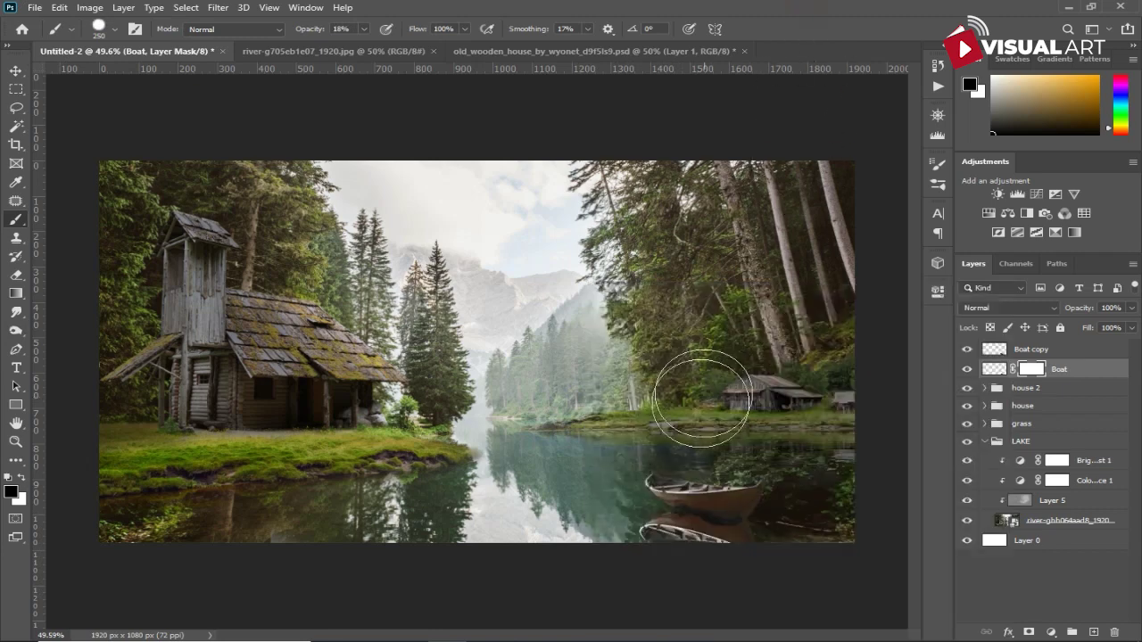
key(bracketleft)
key(bracketleft)
key(bracketleft)
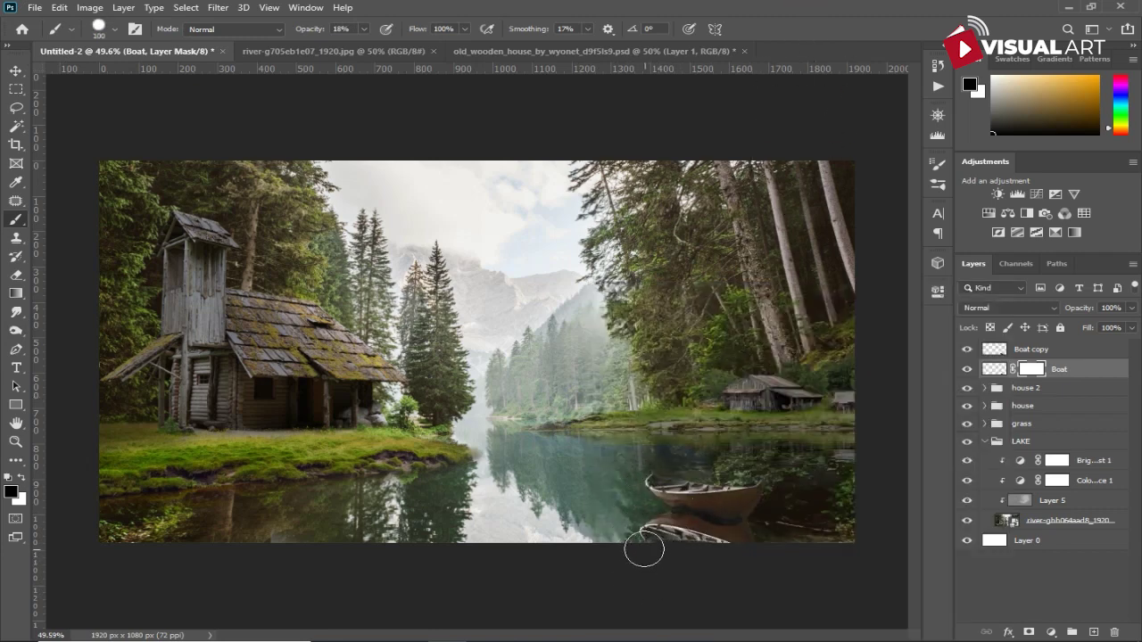
key(bracketleft)
key(bracketleft)
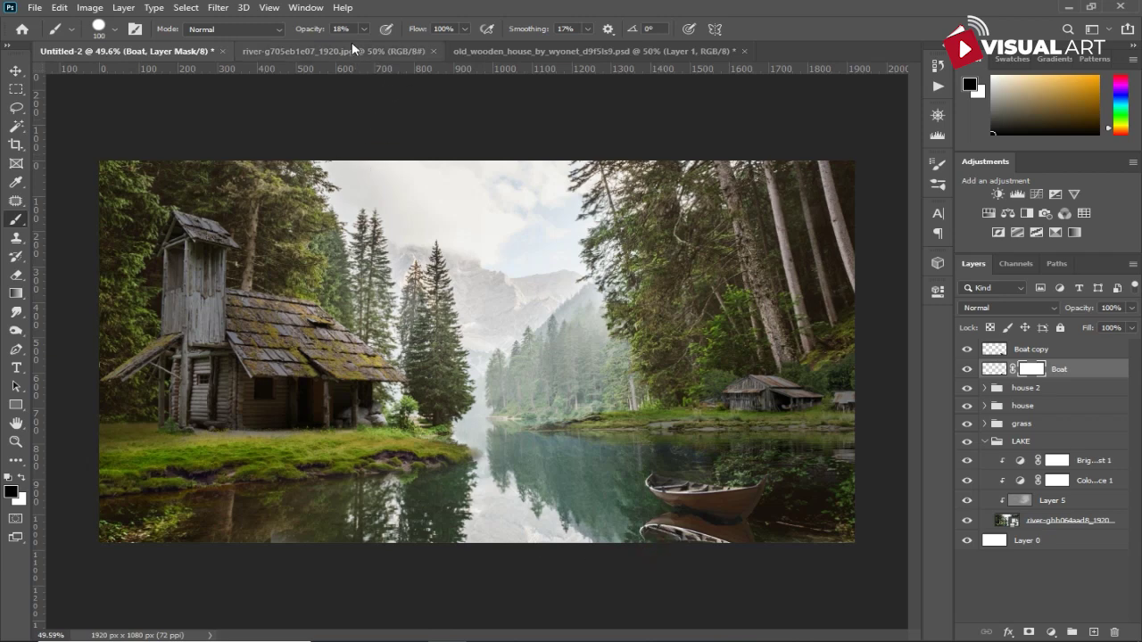
drag(321, 32, 497, 46)
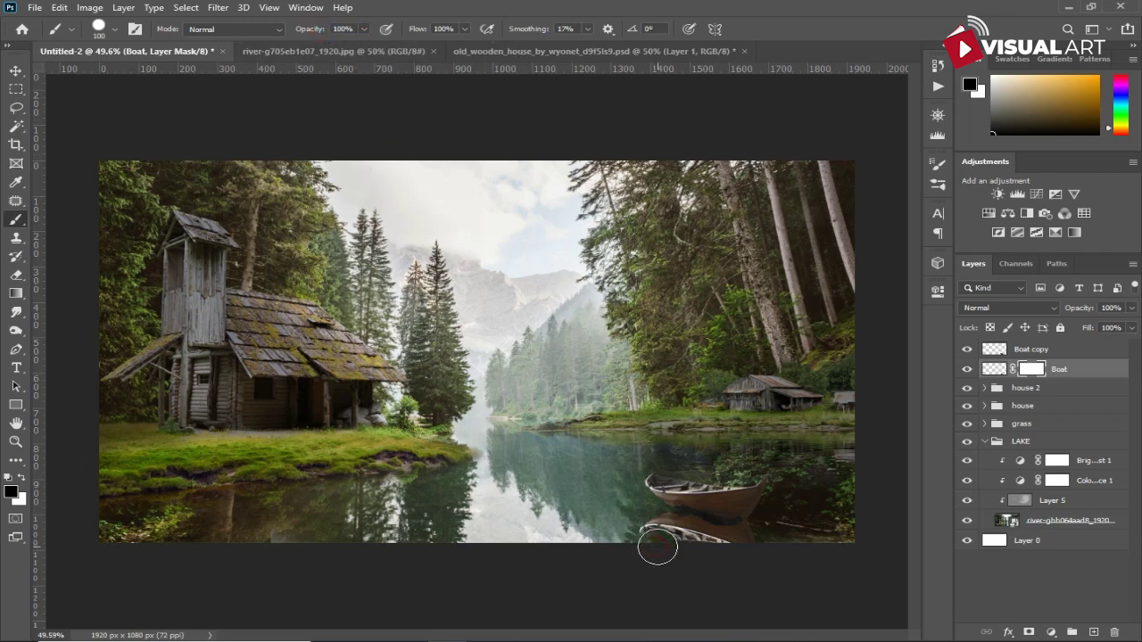
mouse_move(664, 541)
mouse_down()
mouse_move(731, 561)
mouse_move(660, 545)
mouse_up()
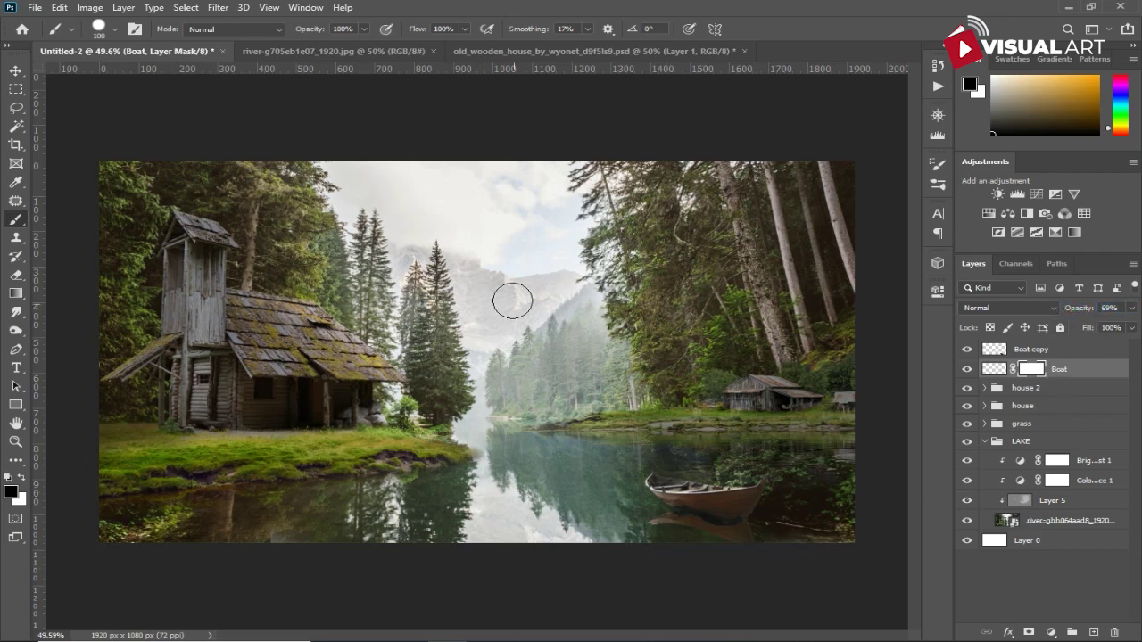
- Soften the boat mask with a 38% opacity brush and add a layer mask to Boat copy
right_click(512, 300)
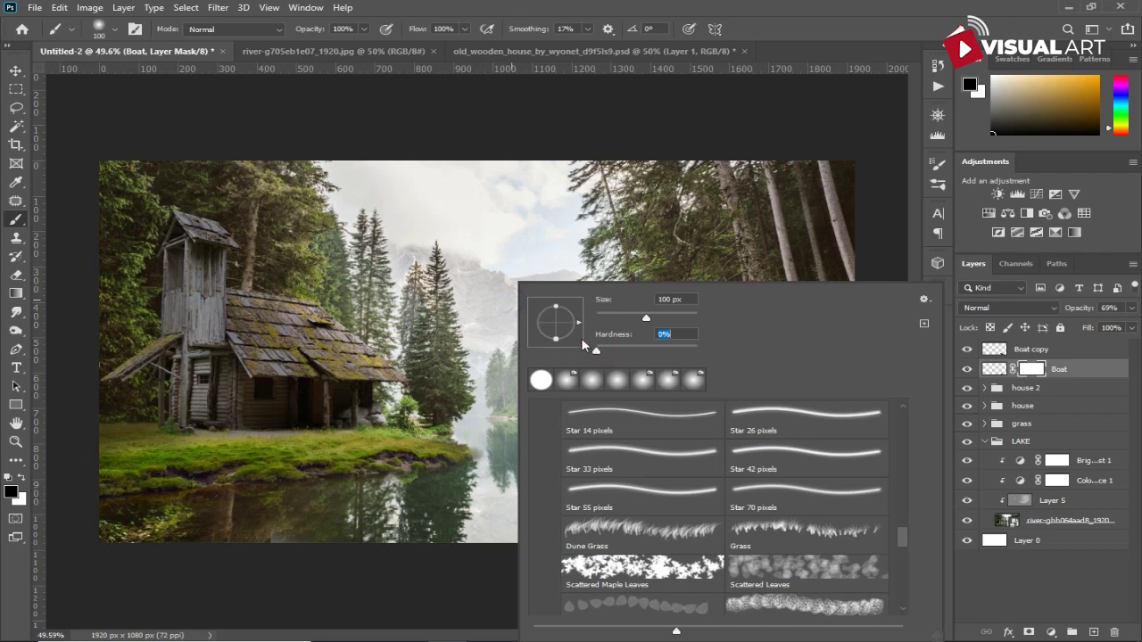
key(Return)
drag(307, 28, 268, 31)
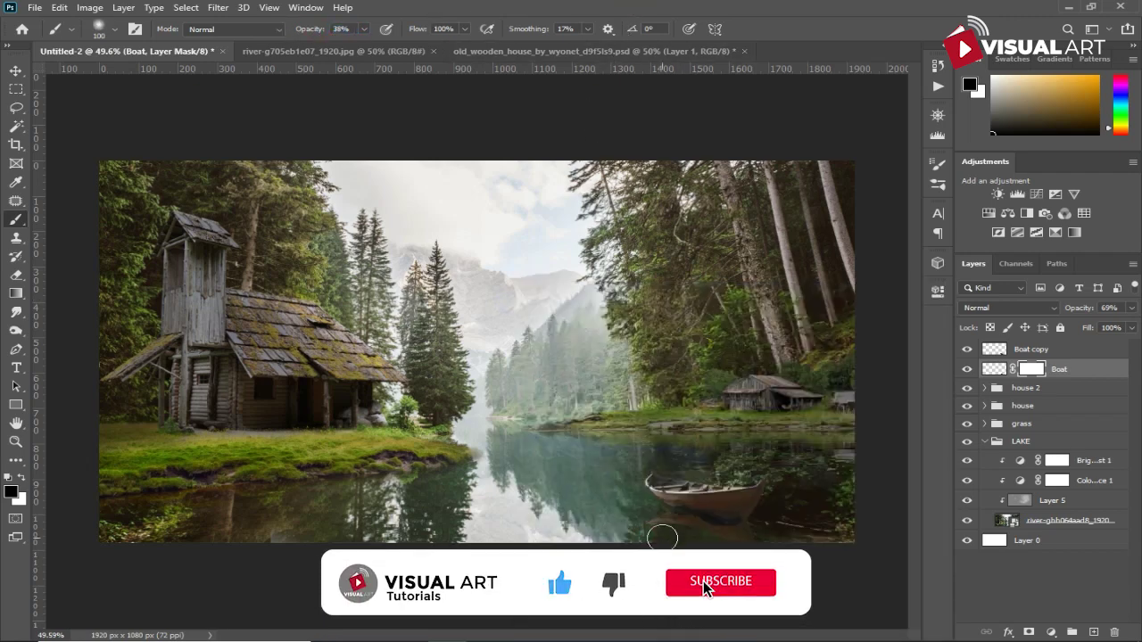
click(1039, 348)
click(1029, 632)
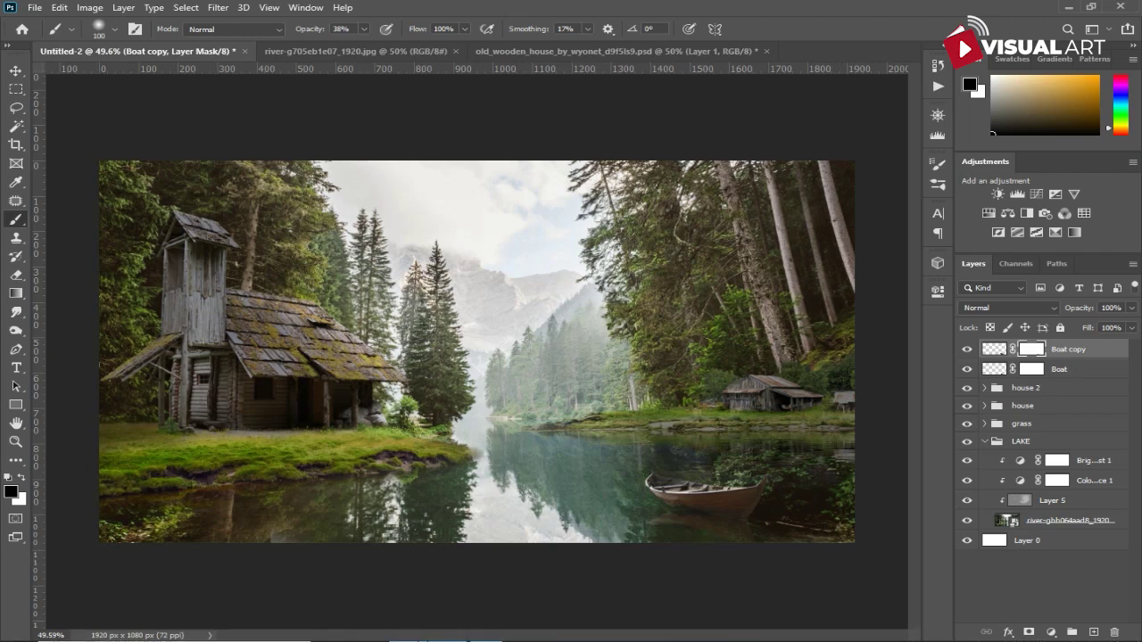
- Place the Girl image from File Explorer so she stands on the rowboat
key(alt+Tab)
mouse_move(630, 255)
mouse_down()
mouse_move(154, 339)
mouse_move(214, 328)
mouse_up()
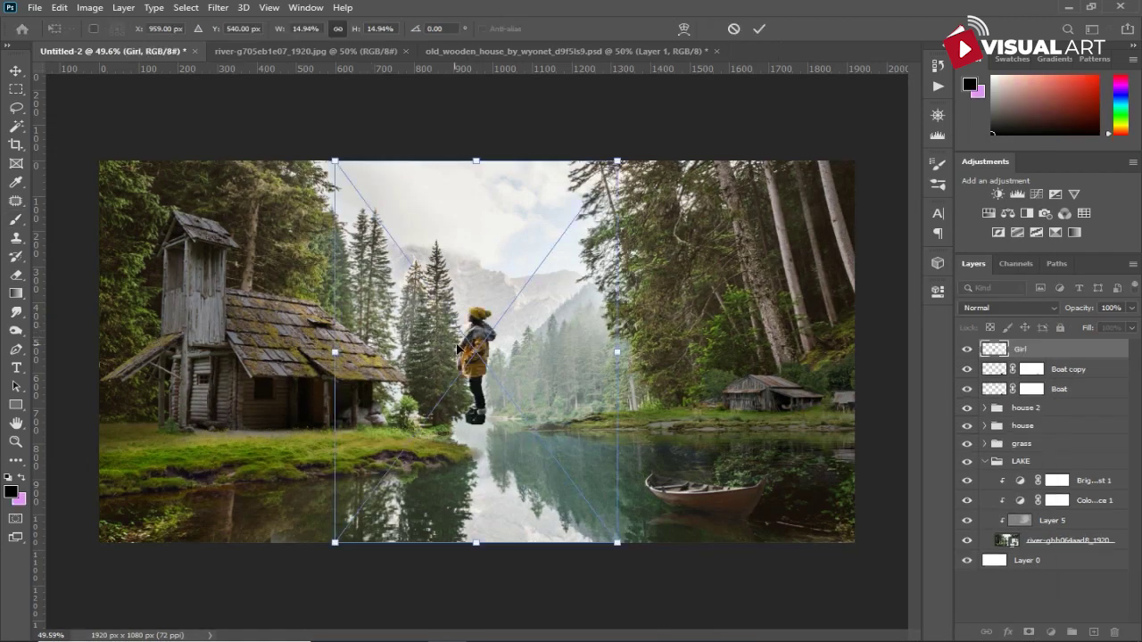
mouse_move(478, 356)
mouse_down()
mouse_move(613, 387)
mouse_move(675, 445)
mouse_up()
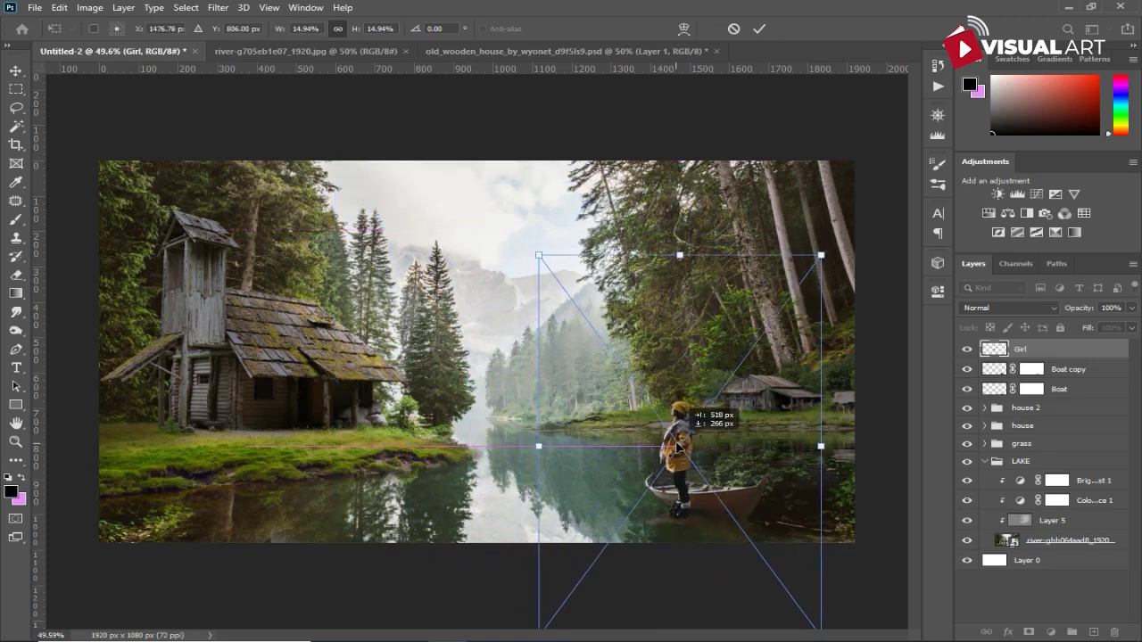
drag(675, 445, 678, 443)
key(Return)
- Add a layer mask to the Girl layer and paint out her feet with a full-opacity brush
key(b)
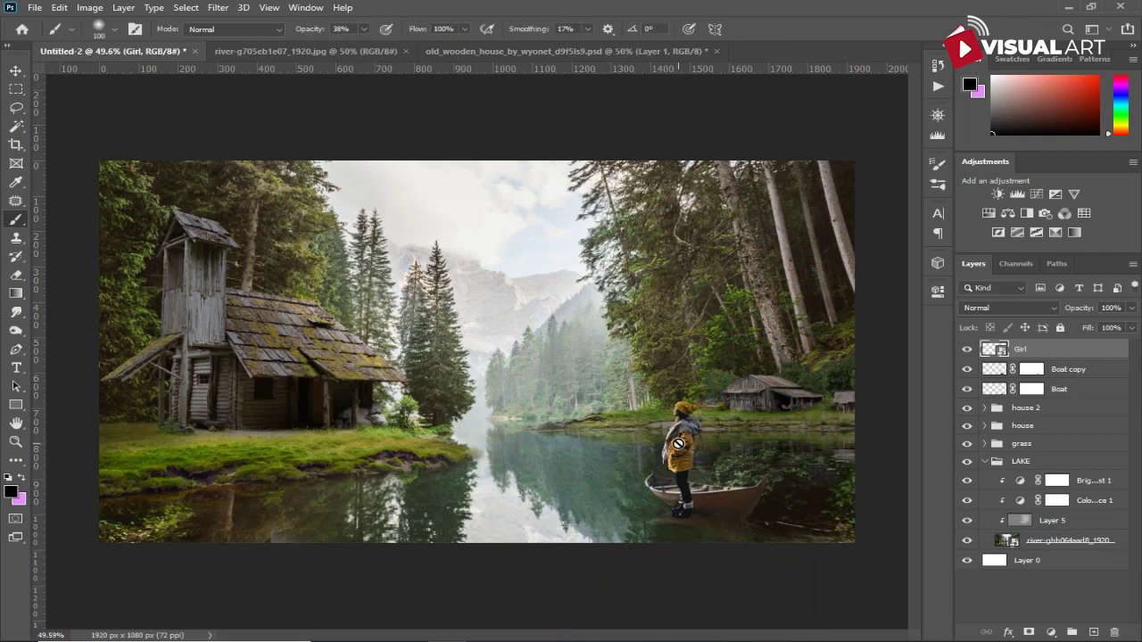
scroll(678, 444, up, 1)
scroll(687, 451, up, 1)
scroll(706, 464, up, 1)
scroll(700, 417, up, 1)
drag(701, 417, 660, 269)
click(1029, 631)
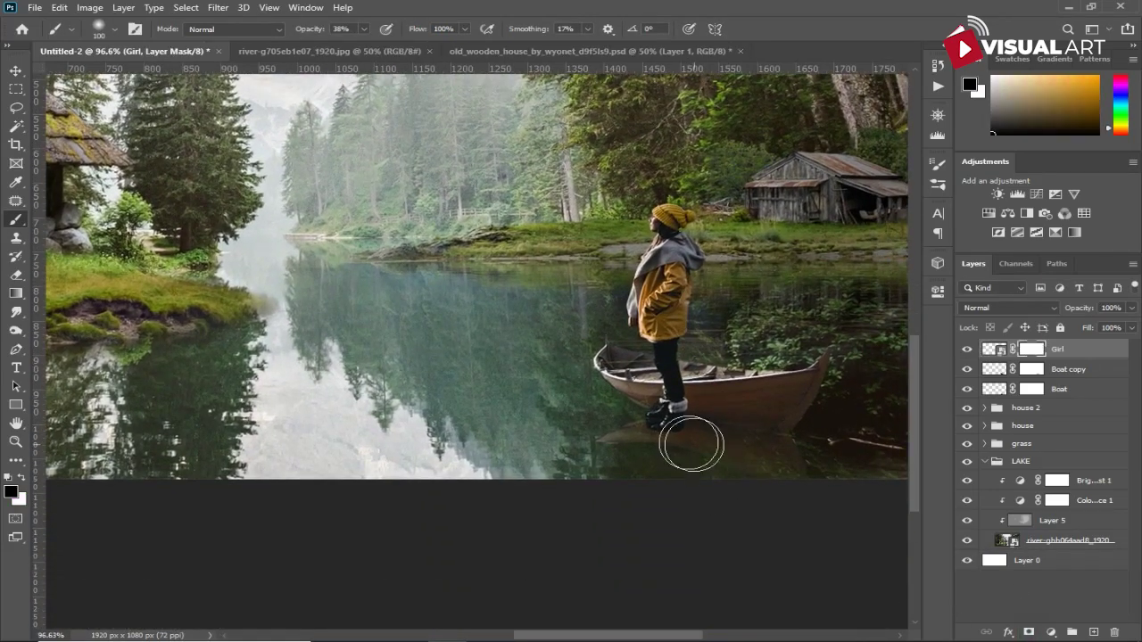
key(0)
right_click(449, 149)
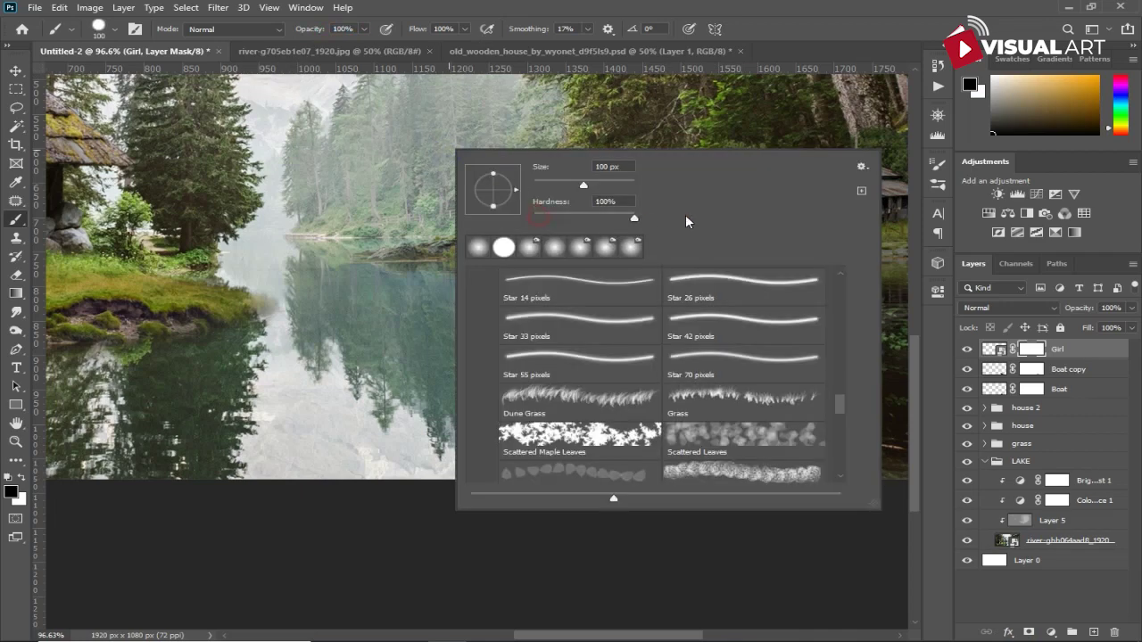
key(Return)
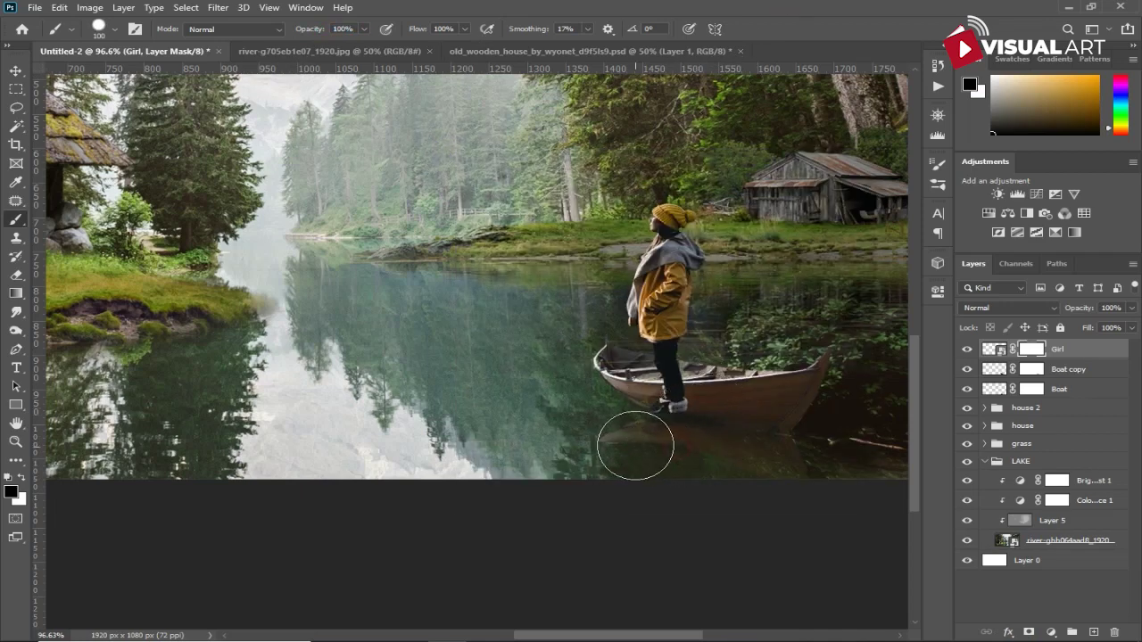
scroll(704, 439, up, 2)
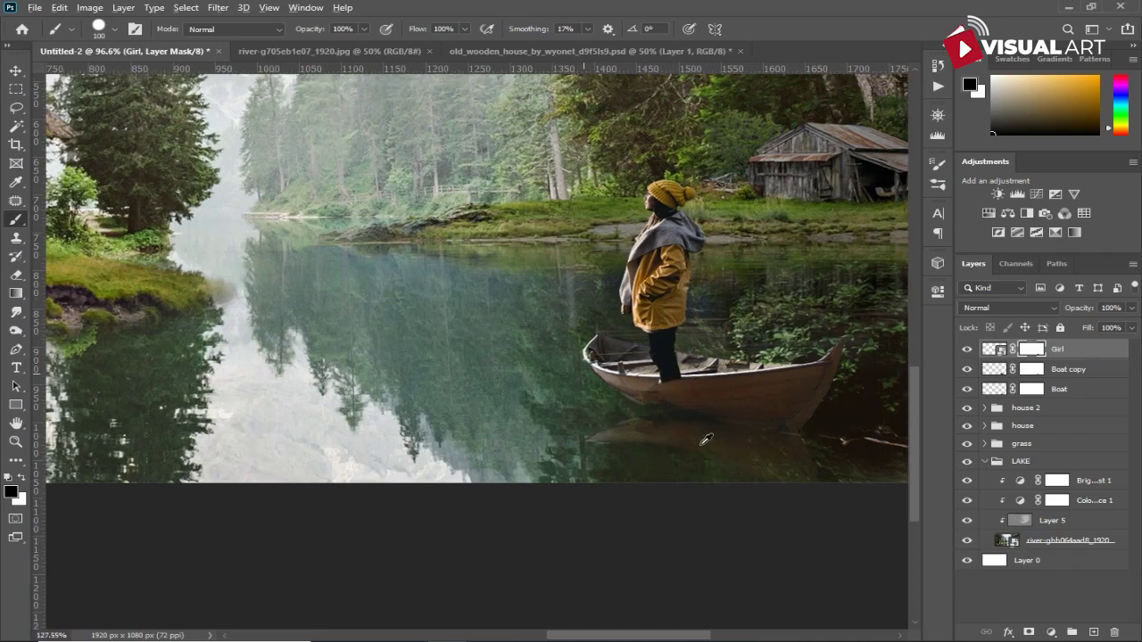
scroll(704, 440, up, 2)
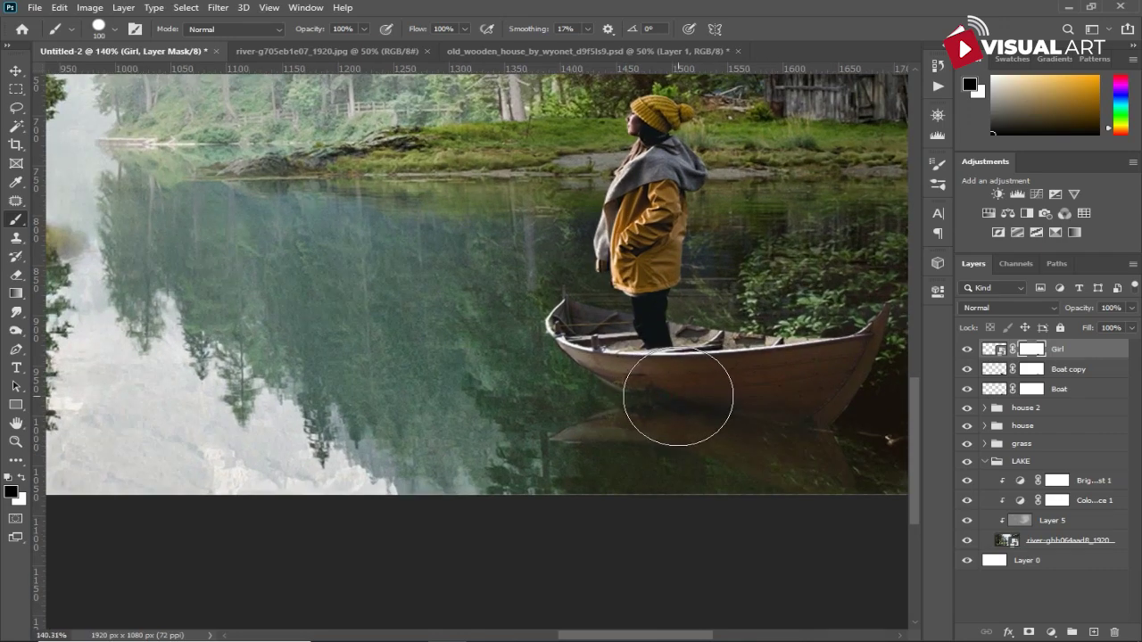
scroll(688, 413, down, 3)
scroll(749, 441, down, 2)
scroll(800, 468, down, 2)
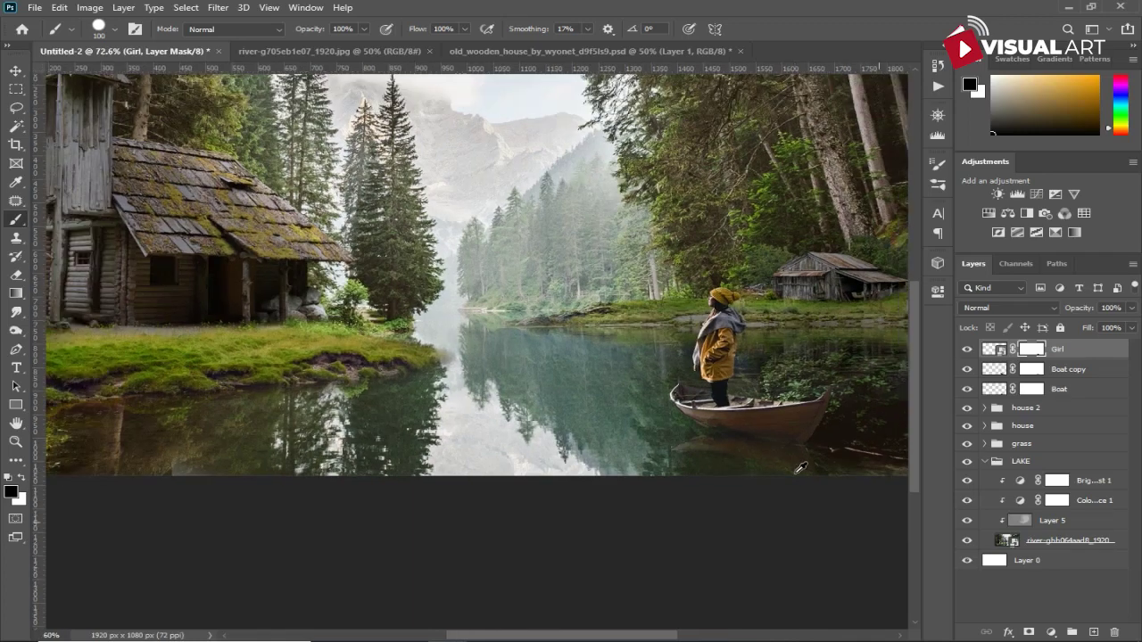
scroll(800, 467, down, 1)
scroll(801, 479, down, 1)
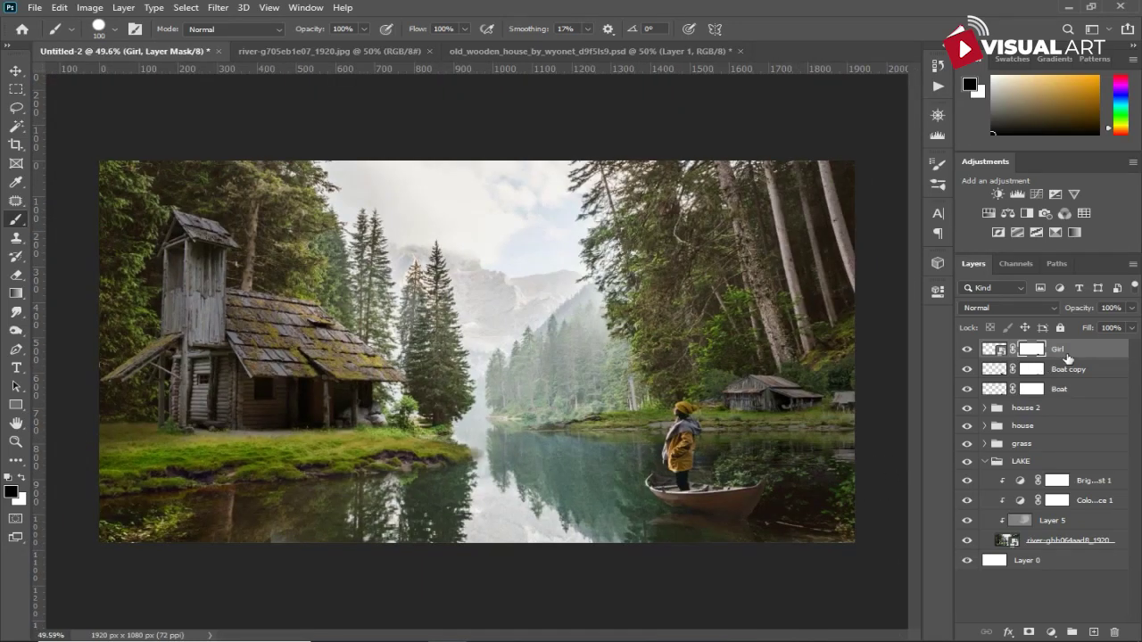
- Rasterize the Girl layer and lighten her coat with the Dodge tool at Midtones, 19% exposure
right_click(1067, 358)
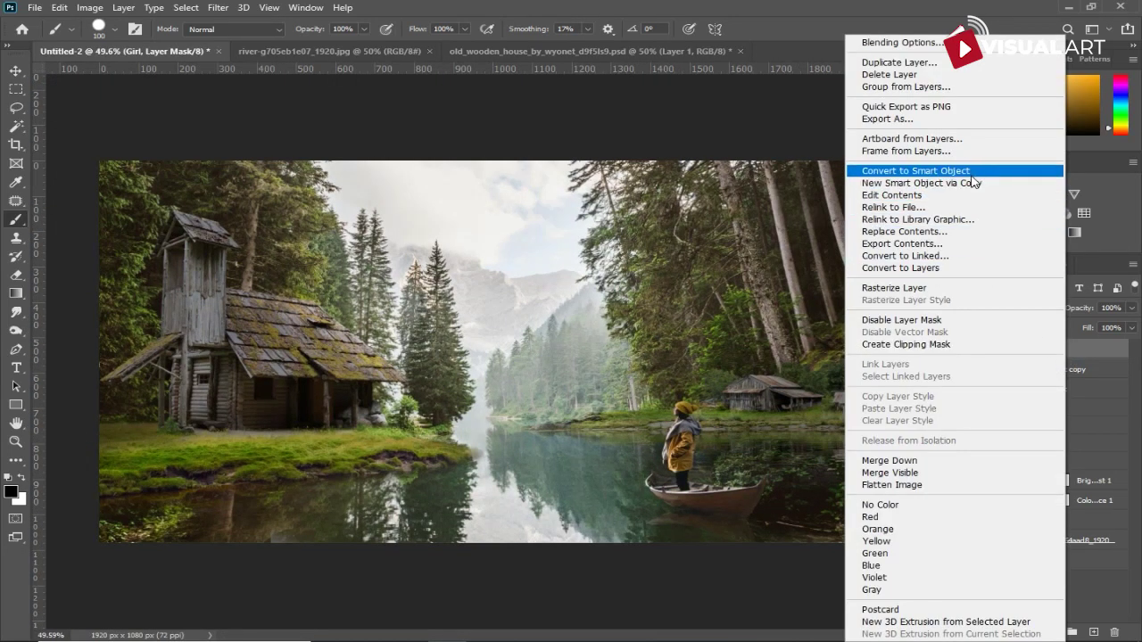
click(944, 288)
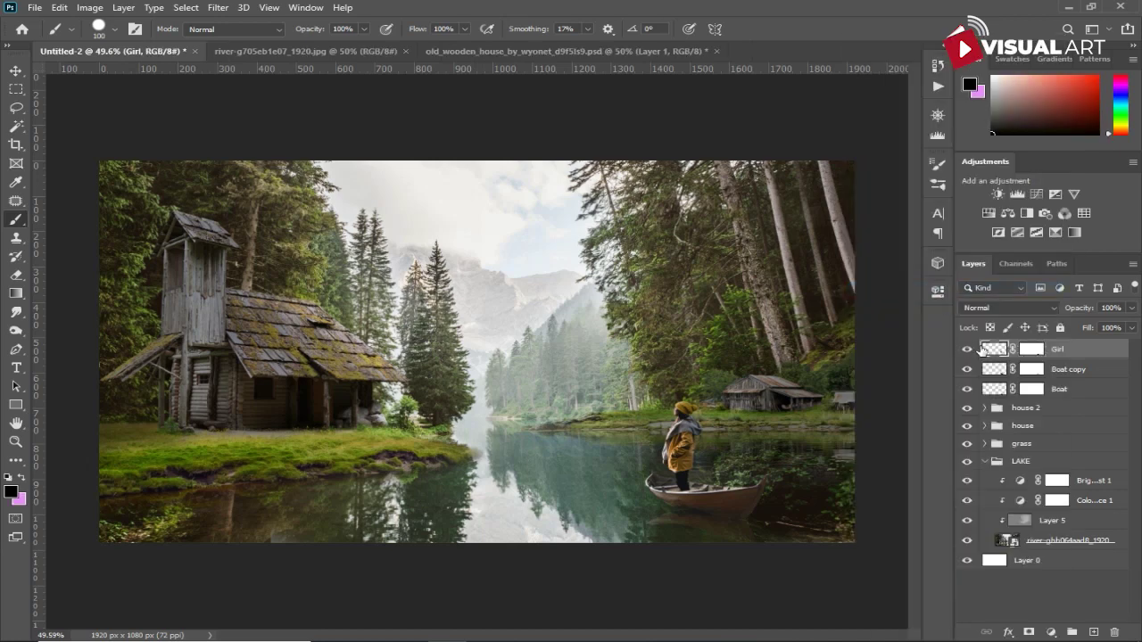
click(16, 330)
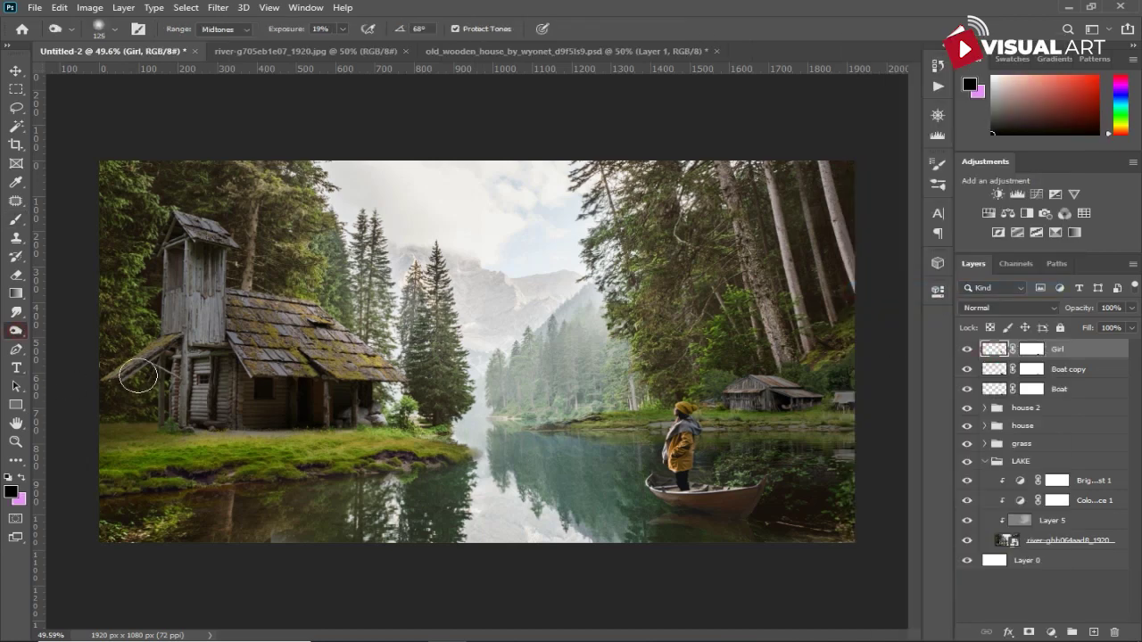
scroll(737, 447, up, 2)
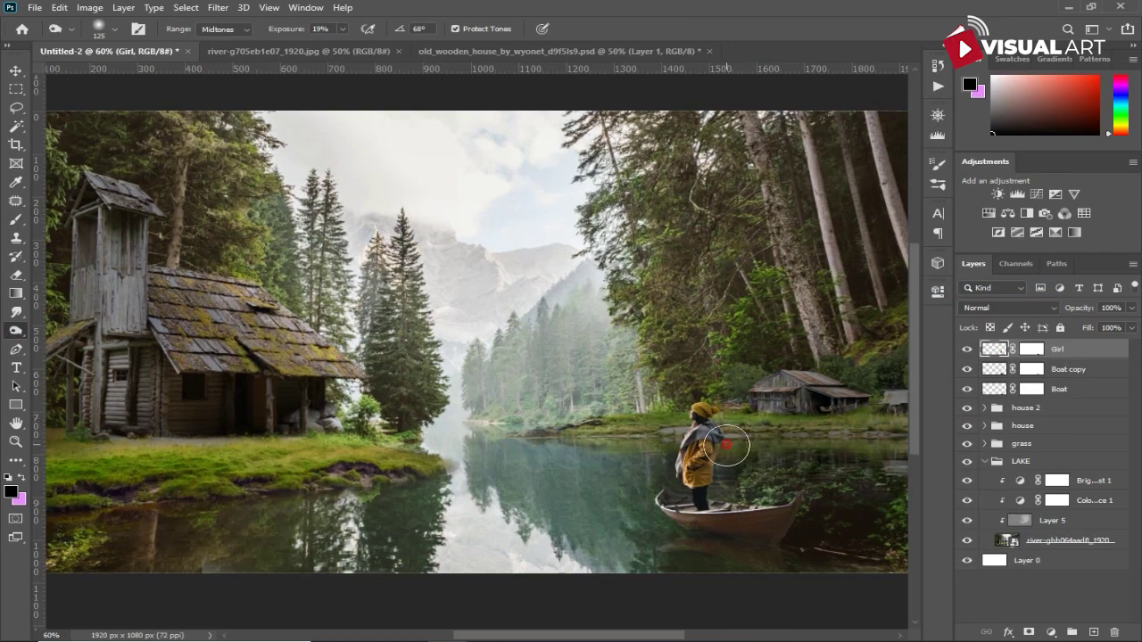
drag(720, 468, 721, 455)
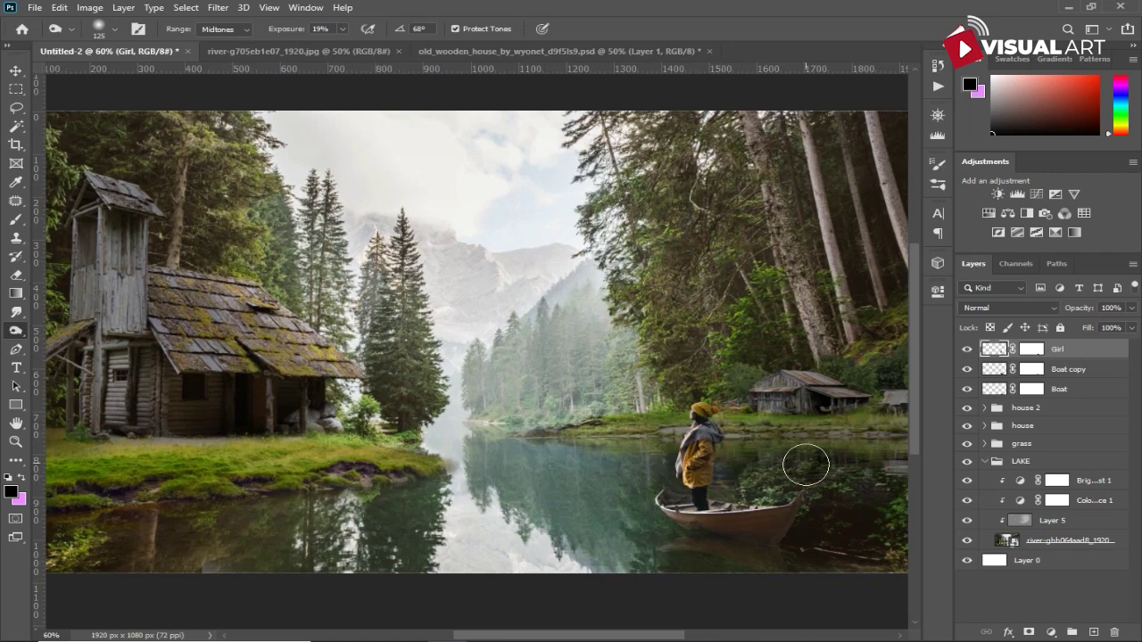
scroll(806, 465, down, 2)
scroll(808, 469, down, 1)
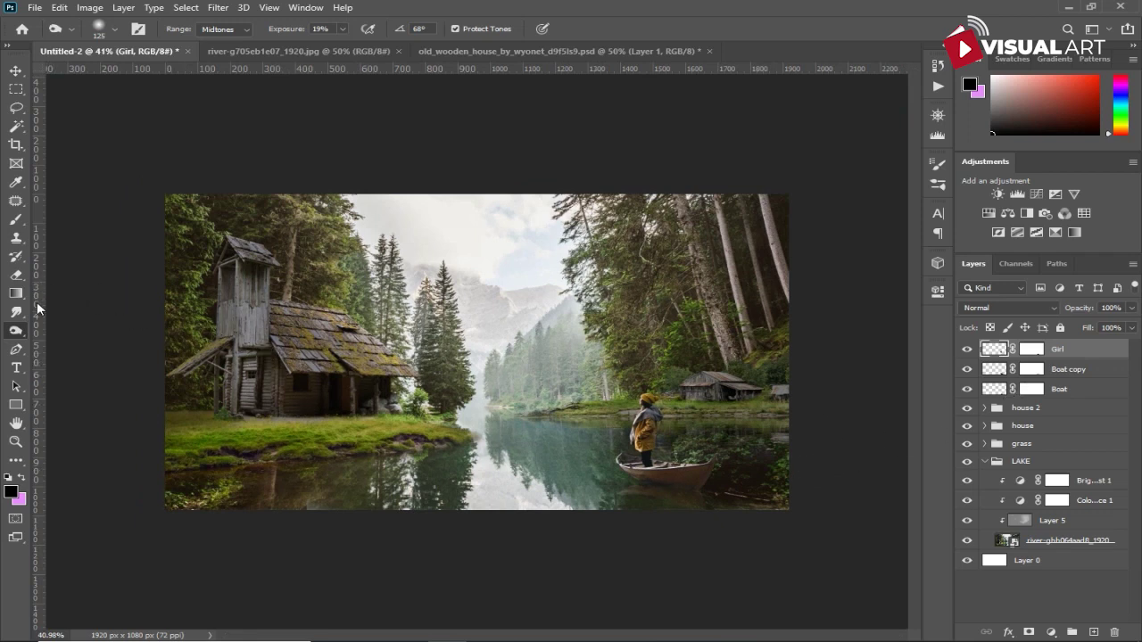
click(16, 350)
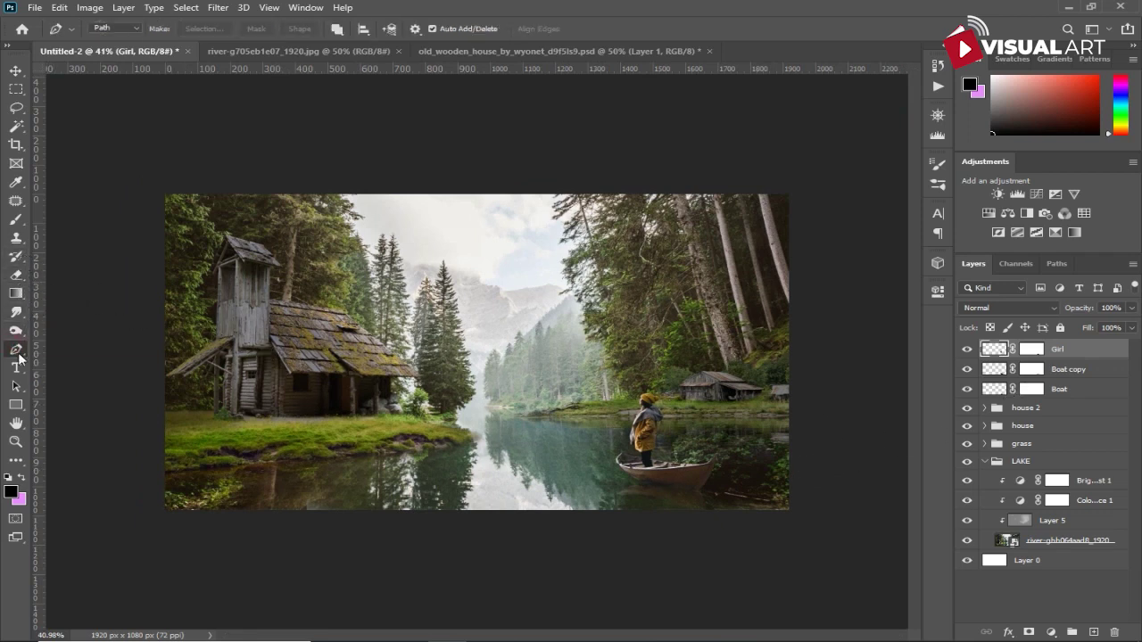
- Draw a slanted light-ray shape from above the cabin down past the lower right
click(123, 29)
click(107, 33)
click(330, 192)
click(833, 362)
click(826, 569)
click(651, 567)
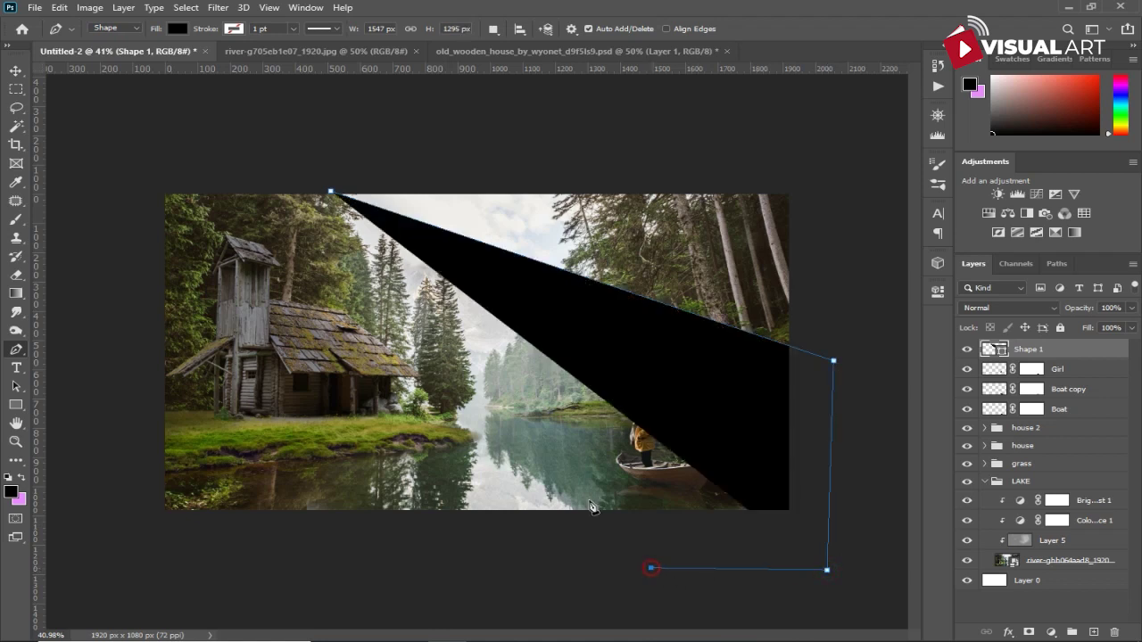
click(362, 321)
click(268, 225)
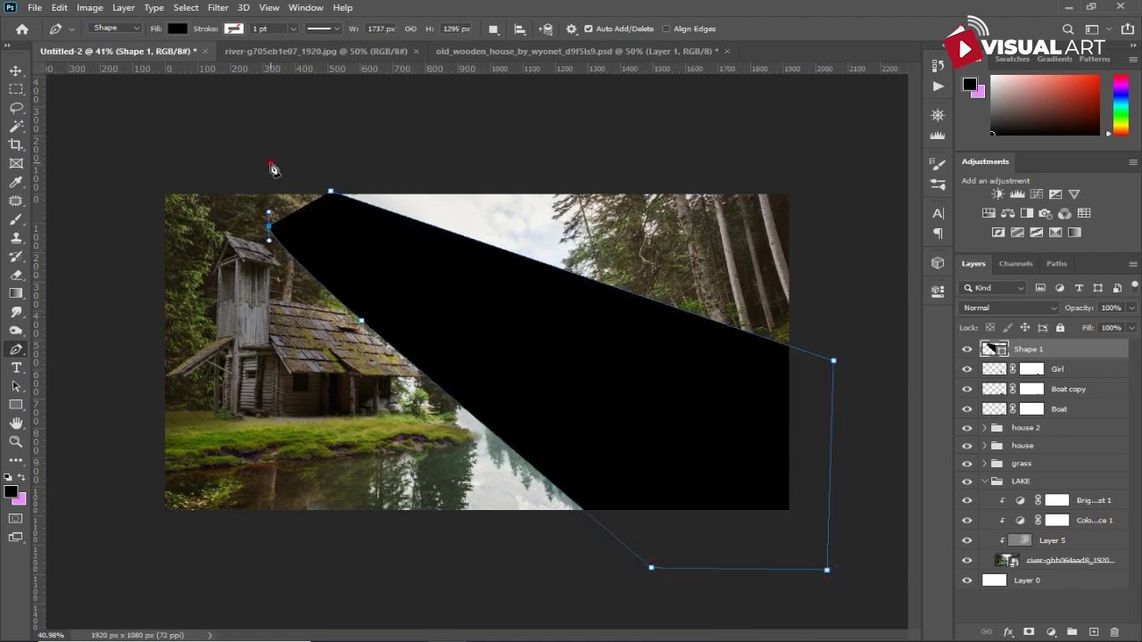
click(270, 162)
click(331, 193)
- Fill the ray shape with white (ffffff) and set its opacity to 39%
double_click(996, 350)
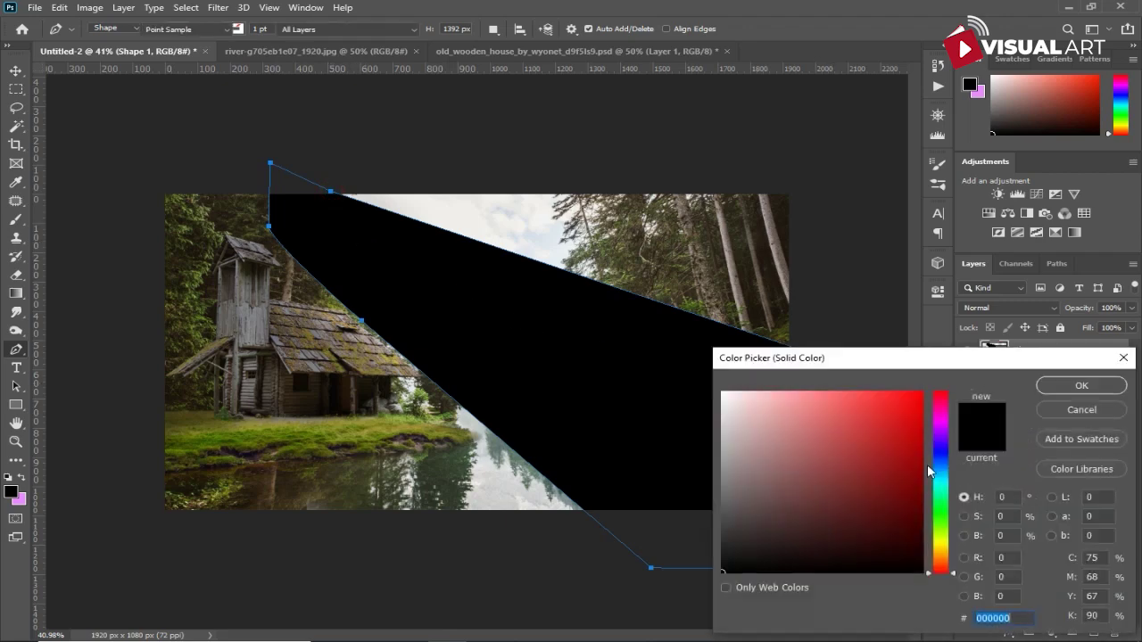
text(ffffff)
click(1081, 386)
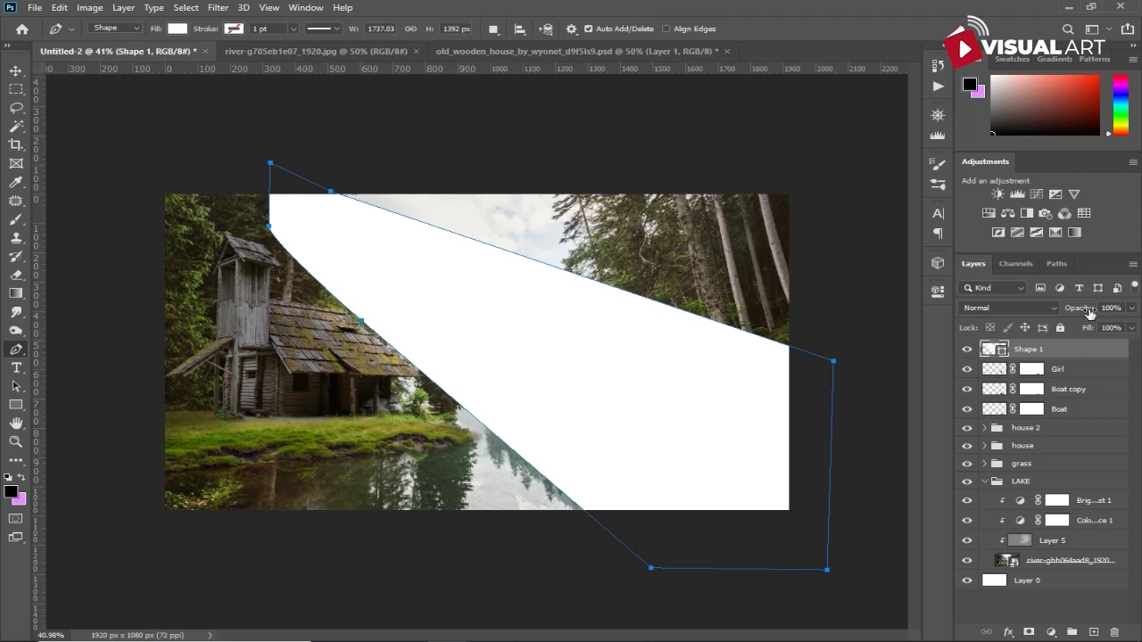
drag(1047, 316, 1040, 317)
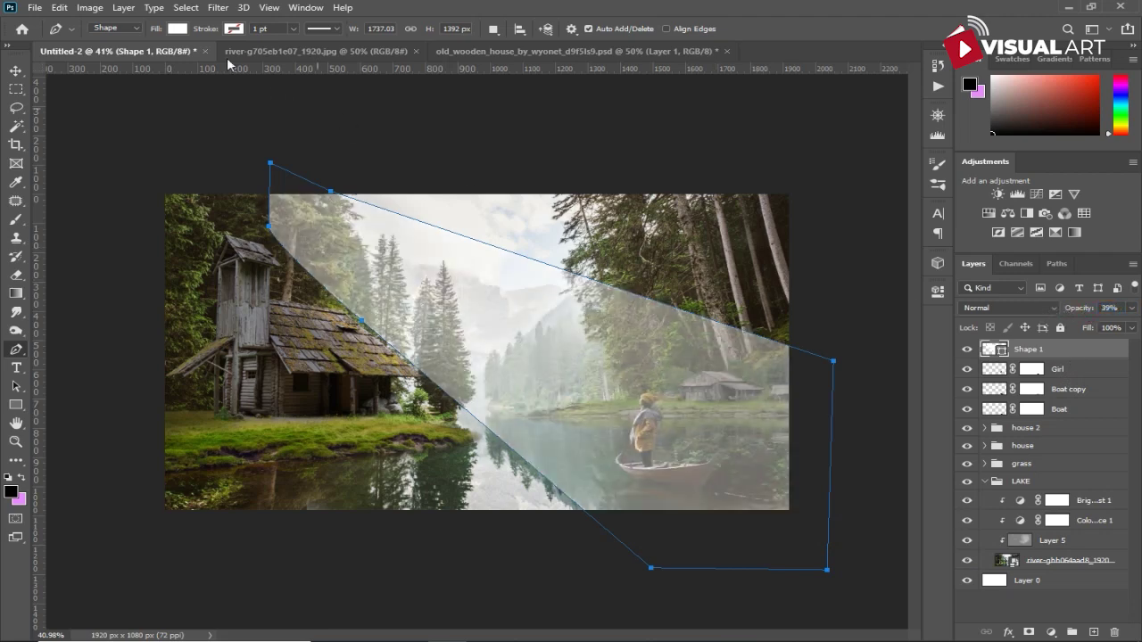
- Convert Shape 1 to a smart object, apply a 12.5 px Gaussian Blur, and add a layer mask
click(218, 7)
mouse_move(228, 168)
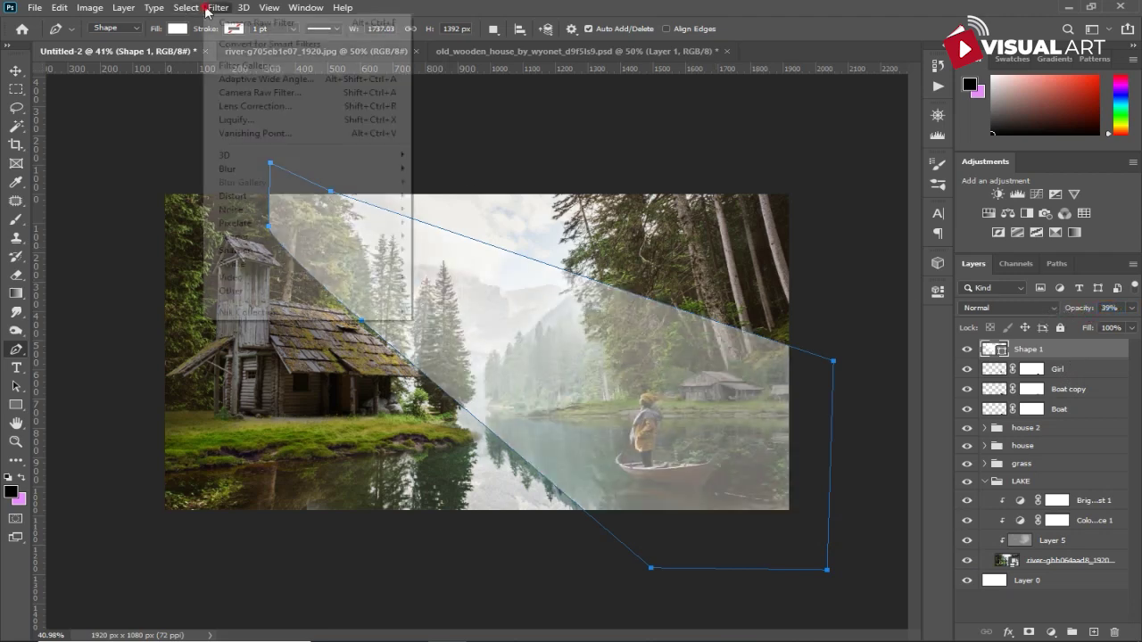
click(250, 169)
click(454, 222)
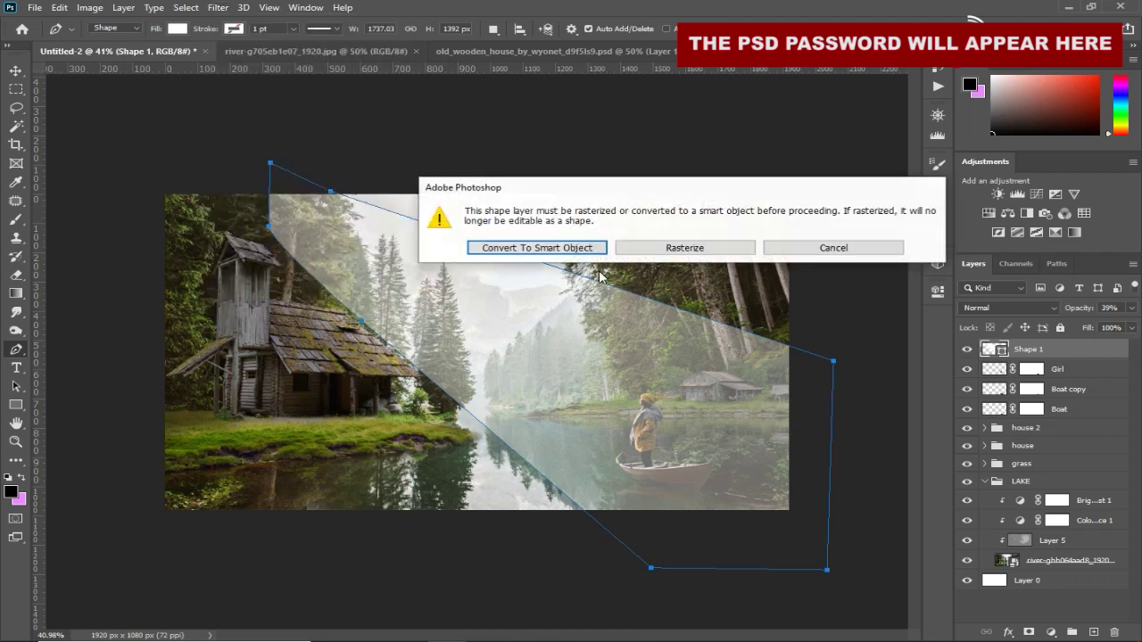
click(593, 250)
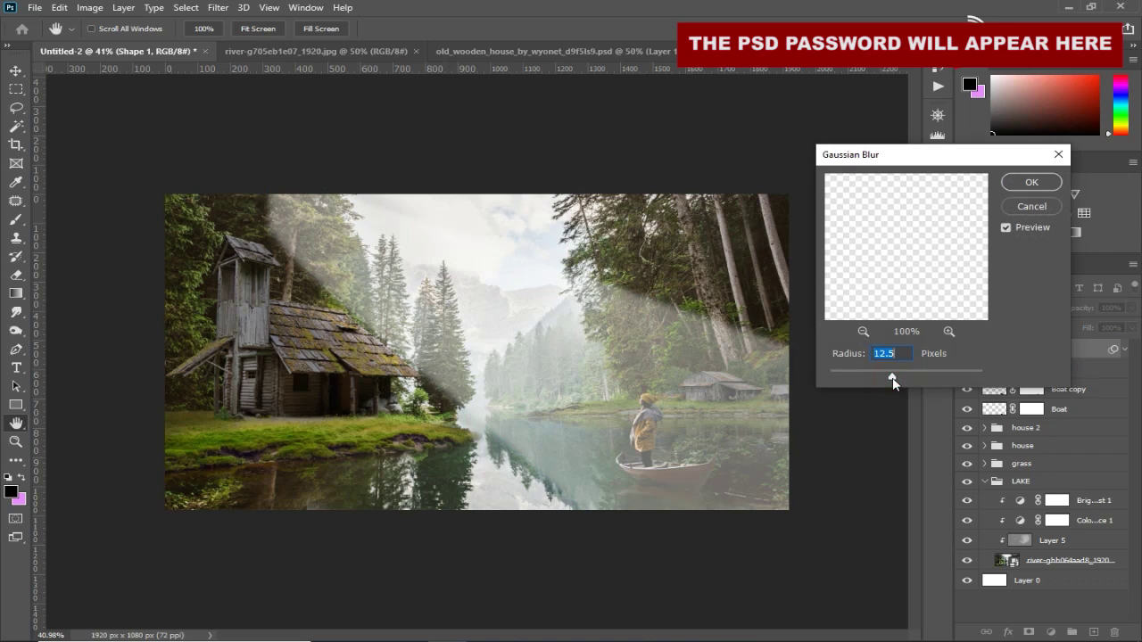
click(1028, 182)
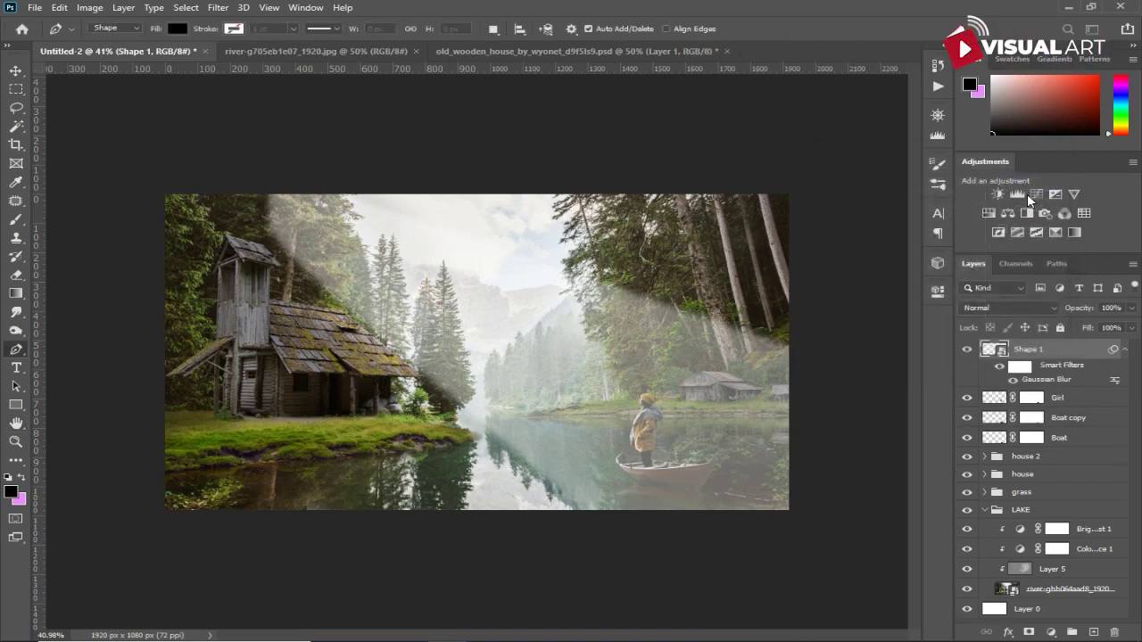
click(1031, 631)
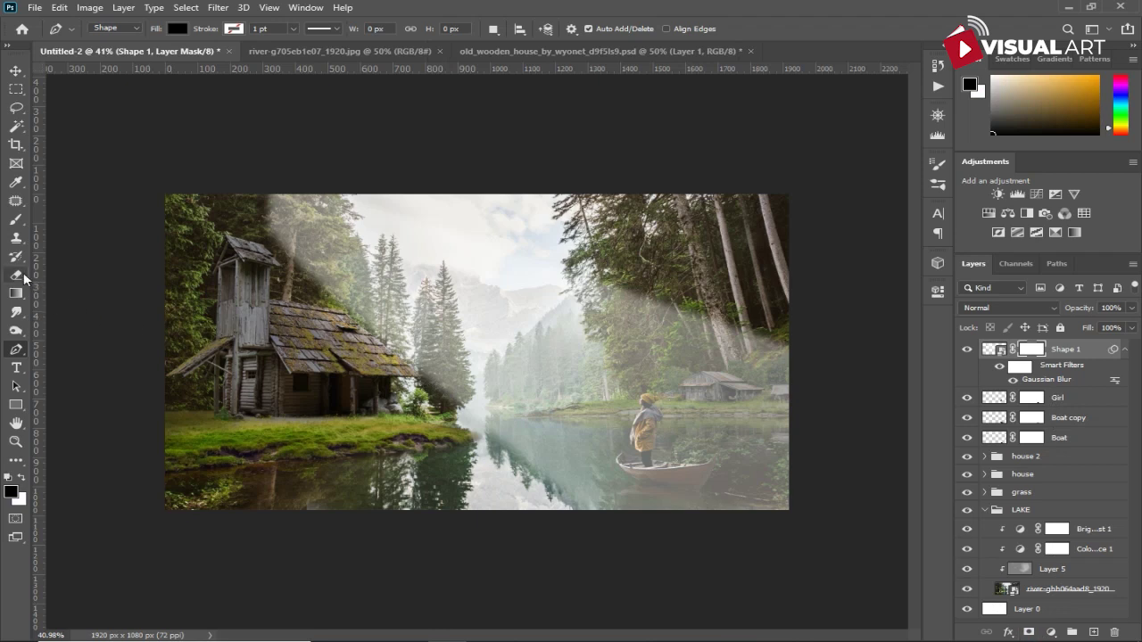
- Partly fade the light rays beside the cabin roof with a soft black brush at 48% opacity
click(15, 219)
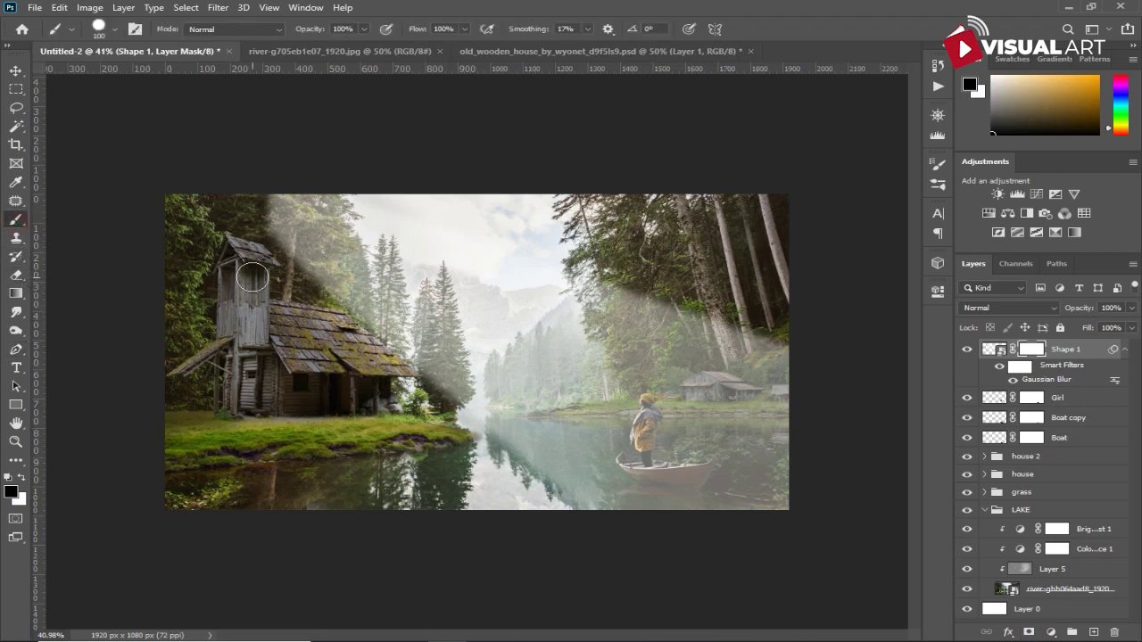
key(bracketright)
key(bracketright)
key(bracketright)
drag(242, 229, 303, 250)
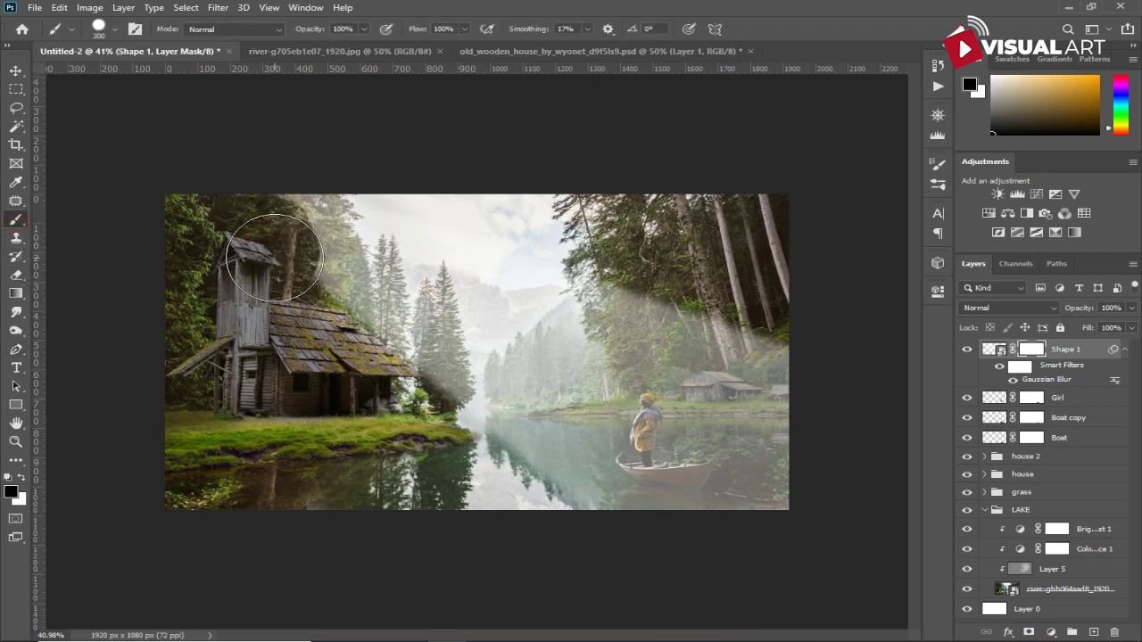
key(ctrl+z)
right_click(434, 267)
drag(558, 335, 497, 335)
key(Return)
mouse_move(262, 191)
mouse_down()
mouse_move(452, 339)
mouse_move(448, 427)
mouse_up()
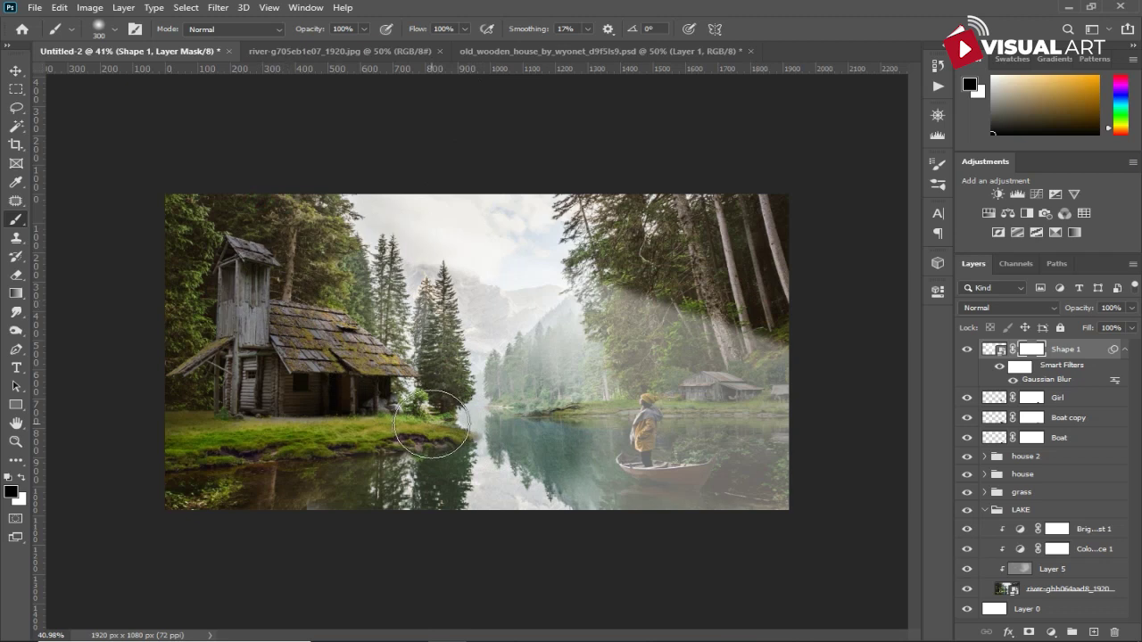
key(ctrl+z)
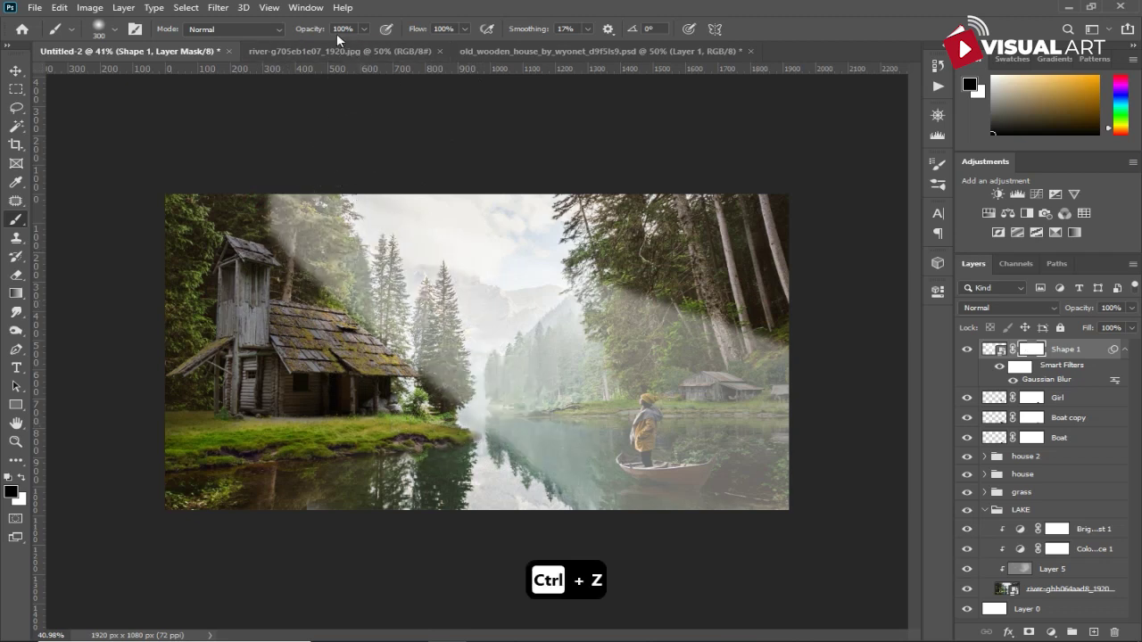
drag(290, 34, 260, 36)
mouse_move(277, 205)
mouse_down()
mouse_move(321, 265)
mouse_move(268, 224)
mouse_move(301, 216)
mouse_move(318, 255)
mouse_move(466, 405)
mouse_move(657, 510)
mouse_move(419, 321)
mouse_up()
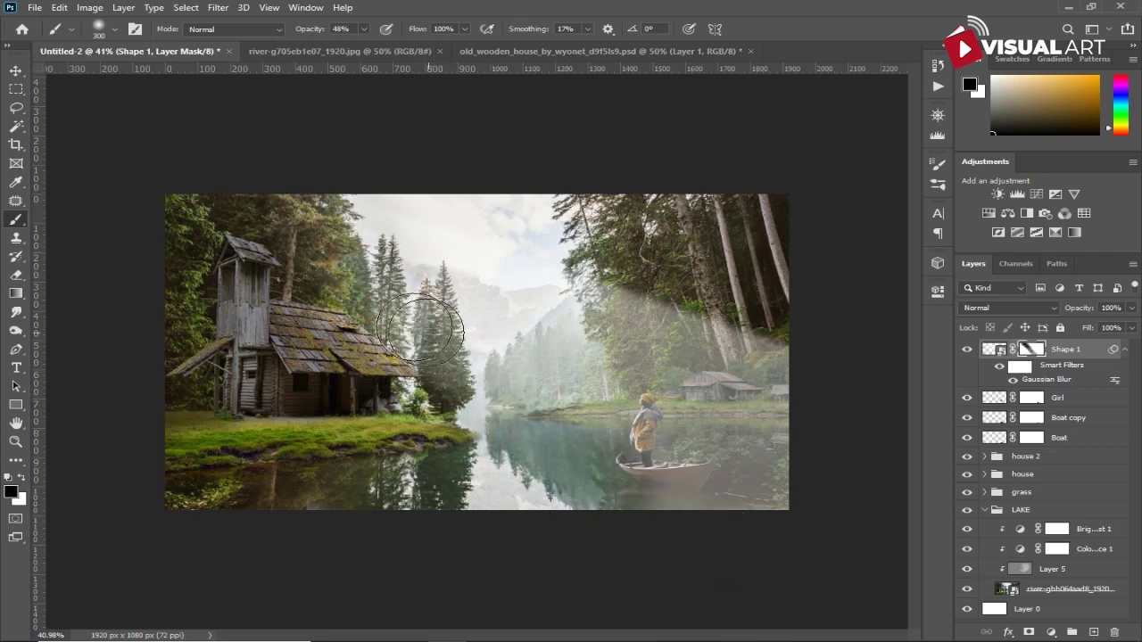
- Fade the rays over the water and trees near the boat, then stamp visible layers (Ctrl+Alt+Shift+E)
key(bracketright)
key(bracketright)
drag(784, 481, 571, 375)
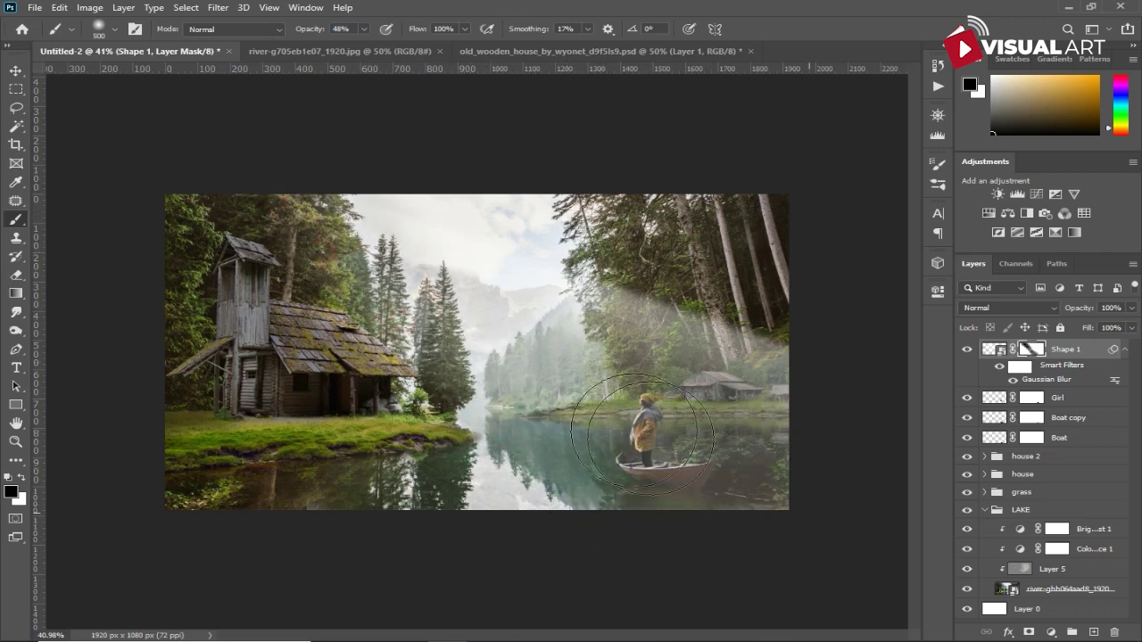
drag(802, 561, 626, 491)
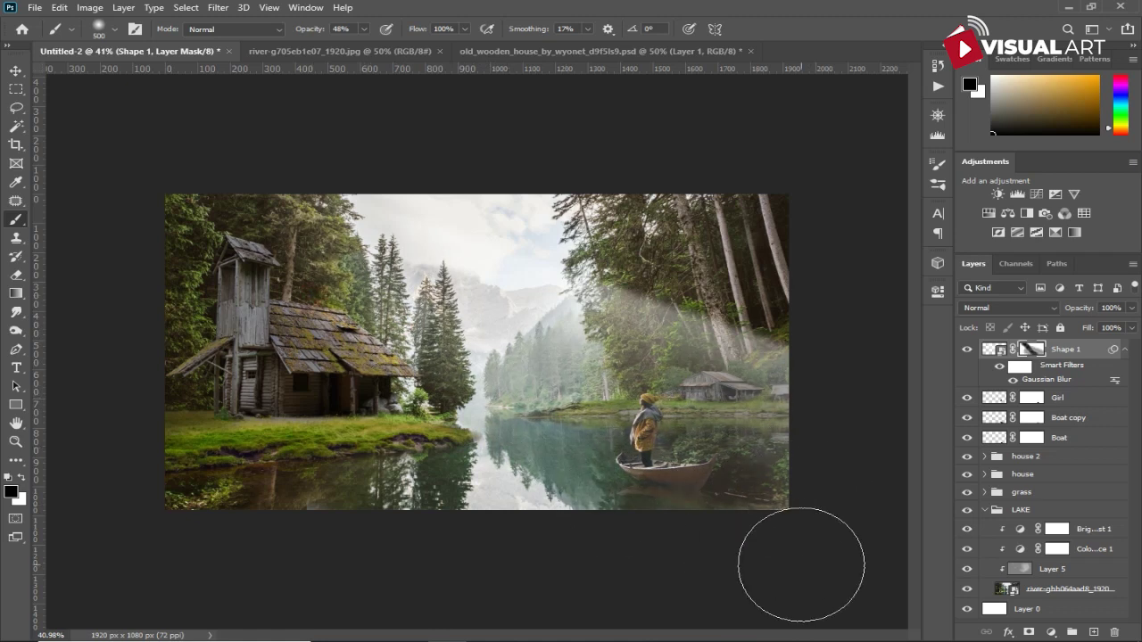
drag(637, 343, 815, 365)
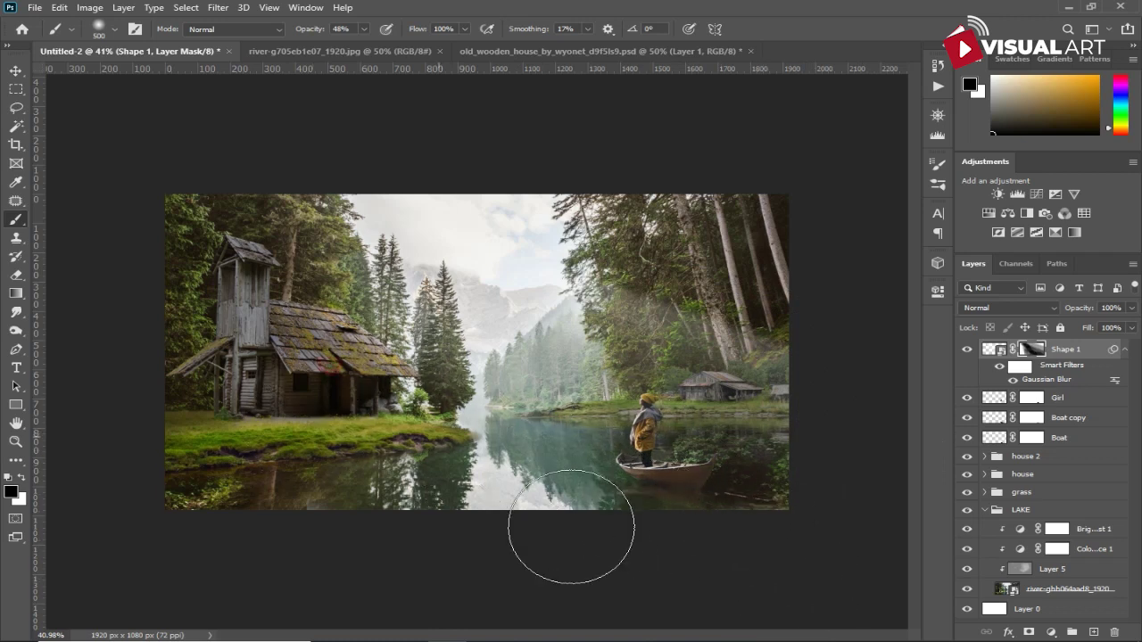
alt+scroll(589, 524, down, 1)
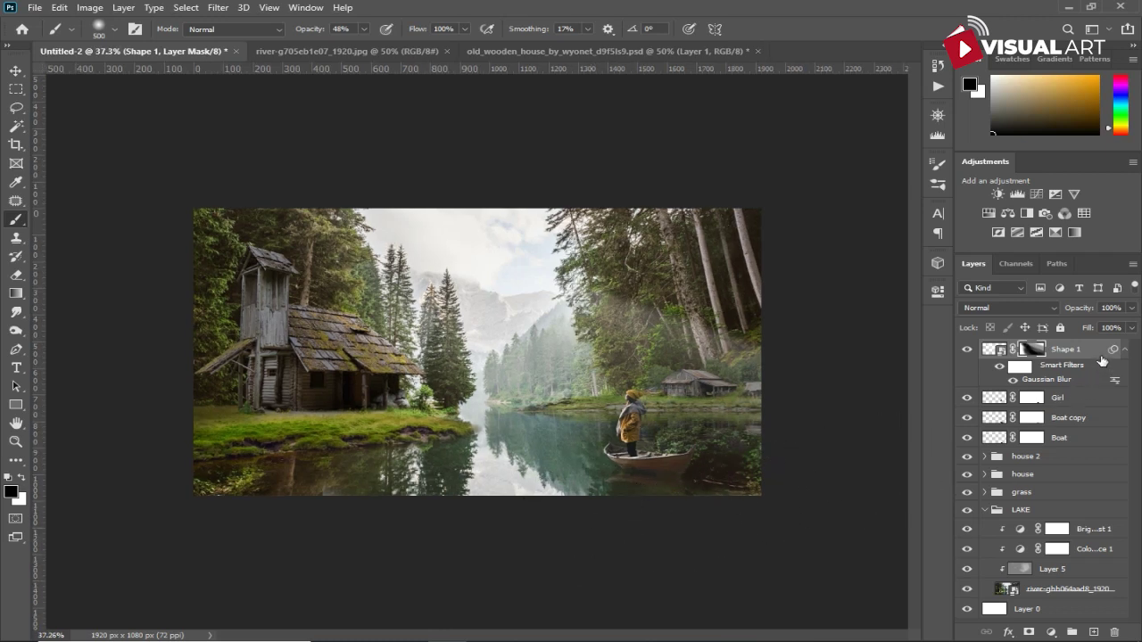
key(ctrl+alt+shift+e)
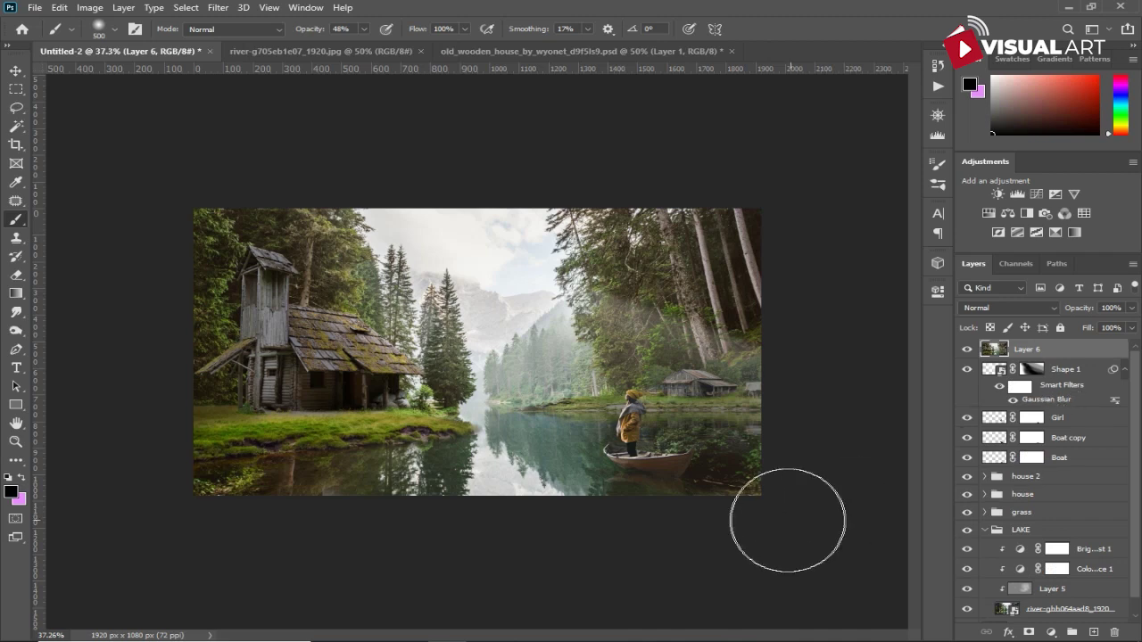
- Apply a Camera Raw Filter to Layer 6 with Temperature +6 and Noise Reduction 15
click(16, 70)
click(217, 7)
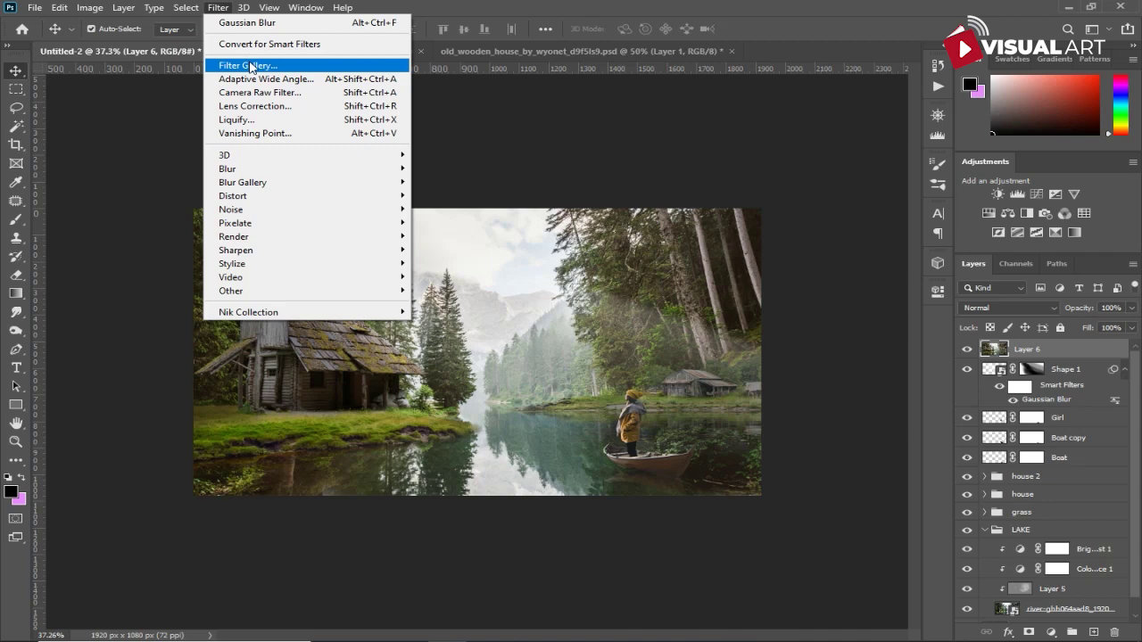
click(260, 92)
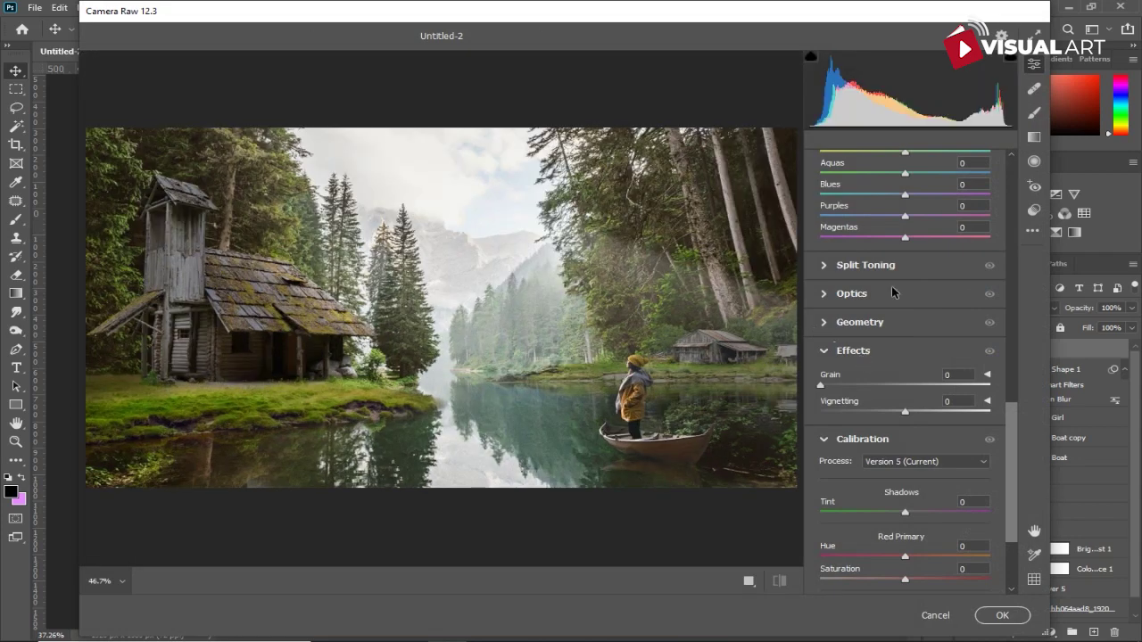
scroll(903, 268, up, 5)
scroll(904, 268, up, 5)
scroll(903, 268, up, 5)
scroll(903, 268, up, 5)
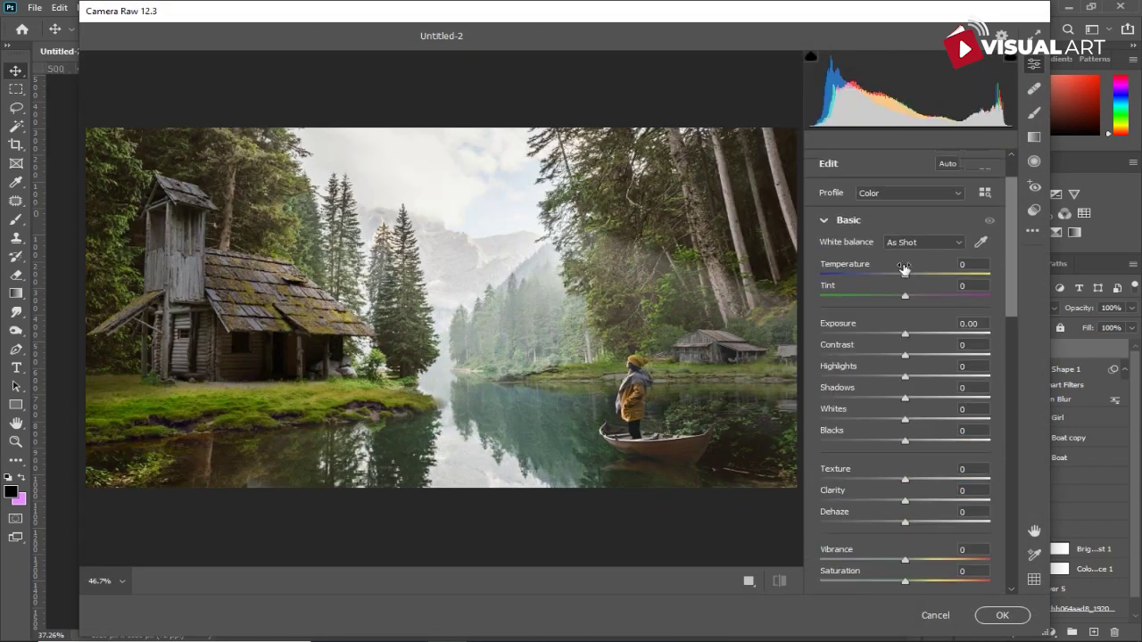
key(Down)
key(Down)
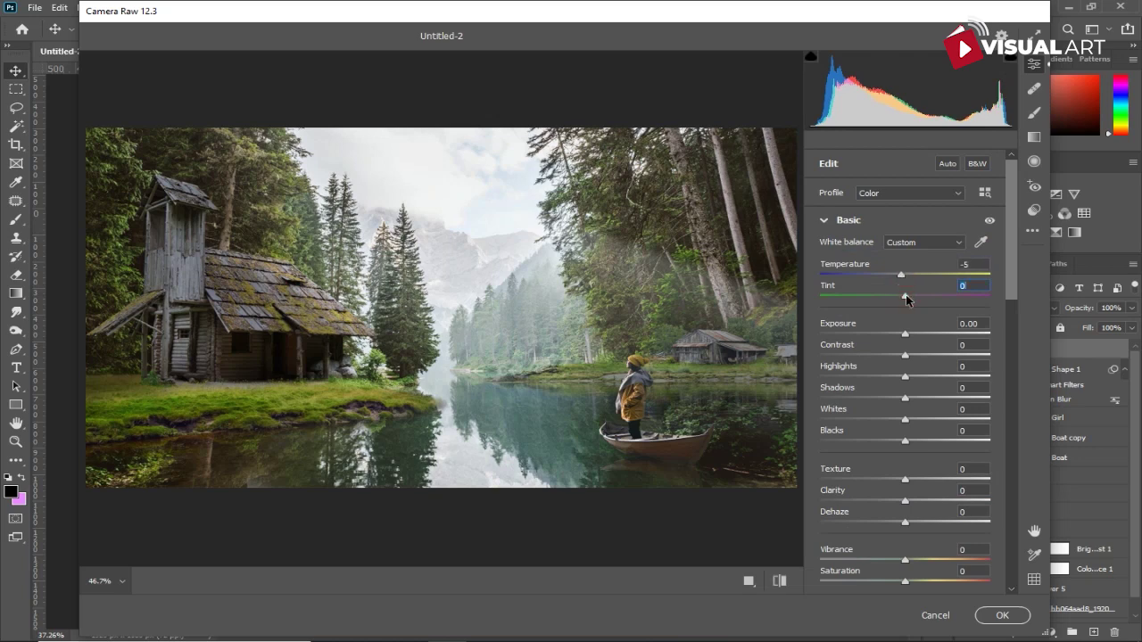
drag(900, 276, 912, 279)
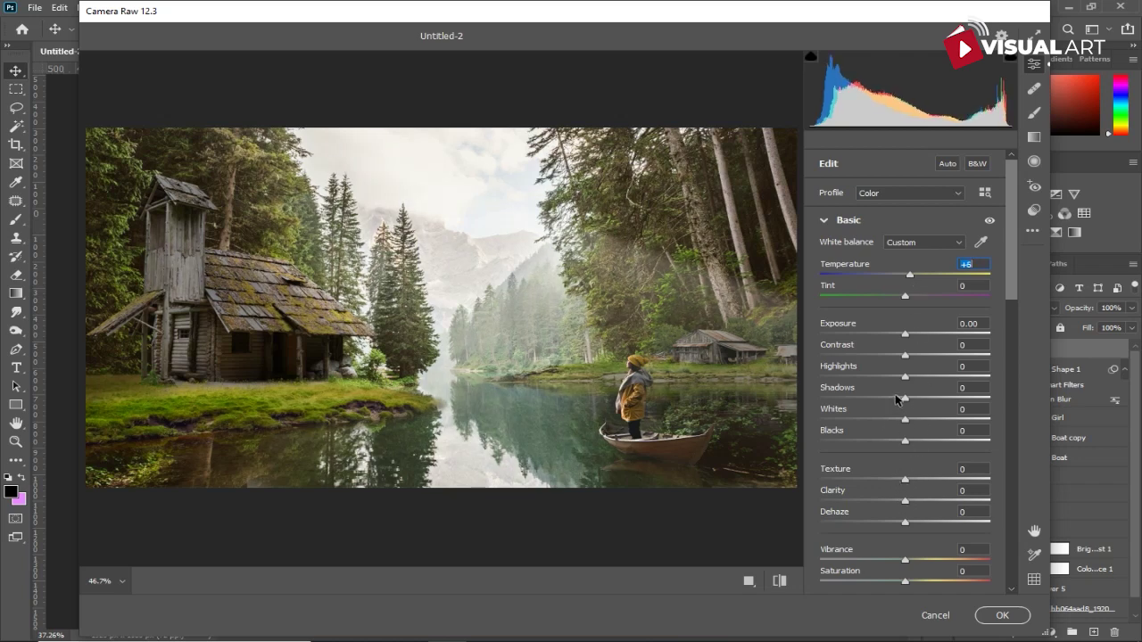
scroll(896, 410, down, 3)
scroll(897, 424, down, 2)
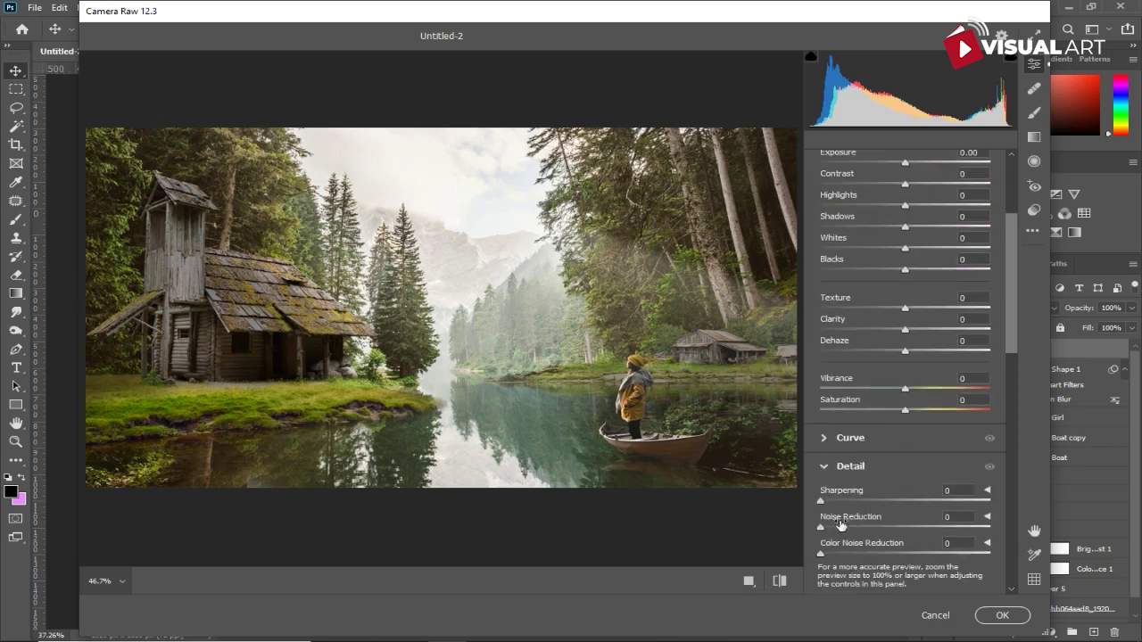
click(822, 527)
click(999, 616)
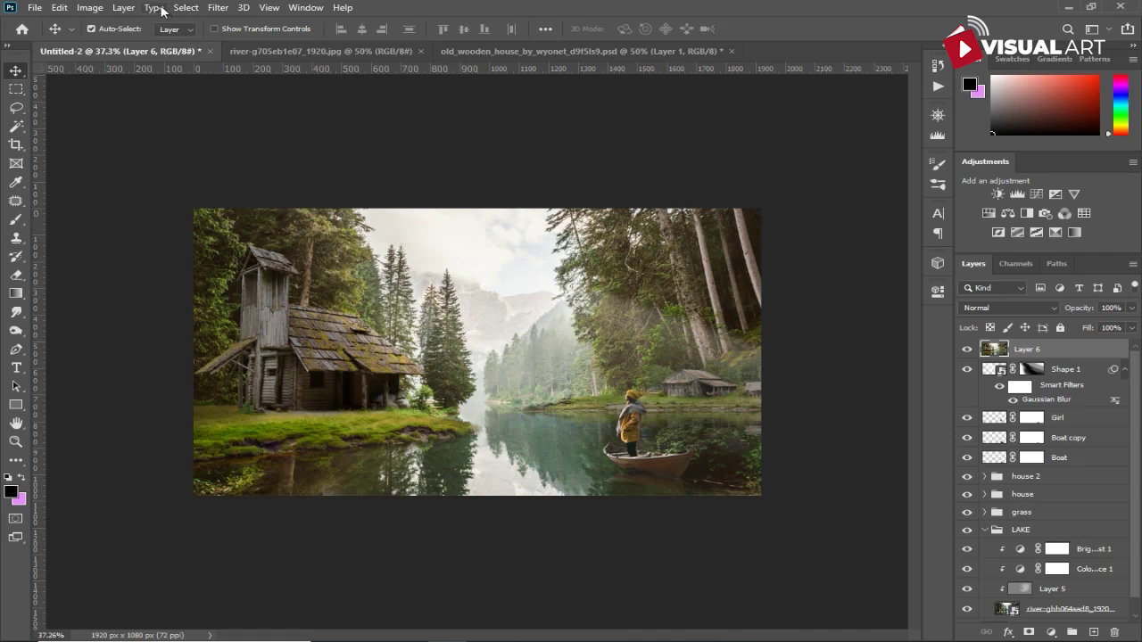
click(218, 7)
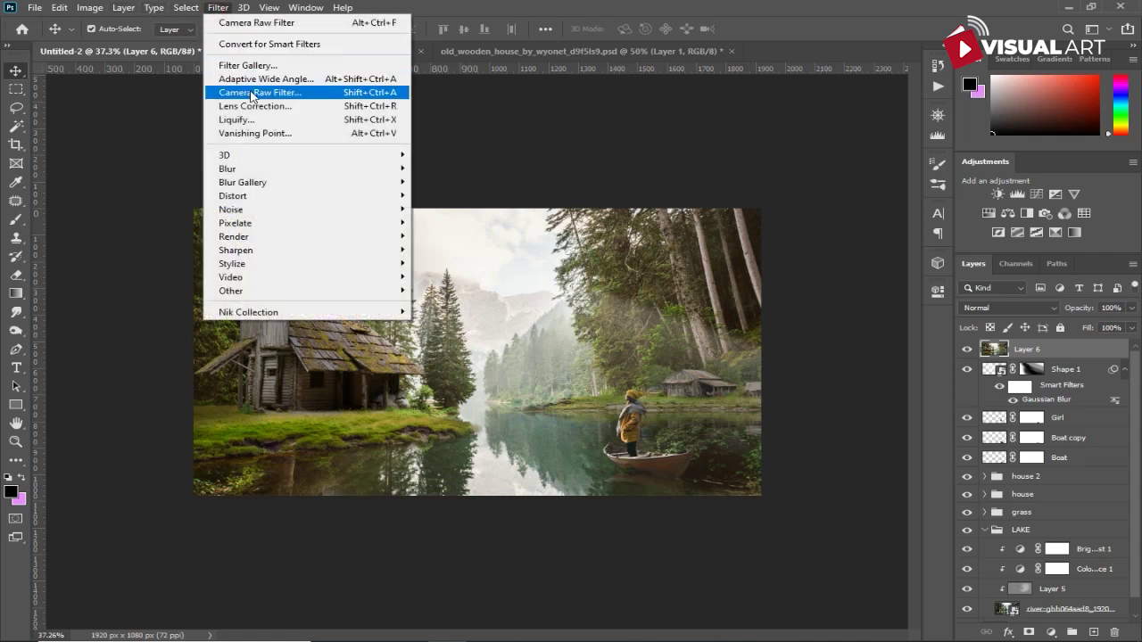
- Run Camera Raw Filter again on Layer 6 and apply the Modern 09 profile
click(367, 94)
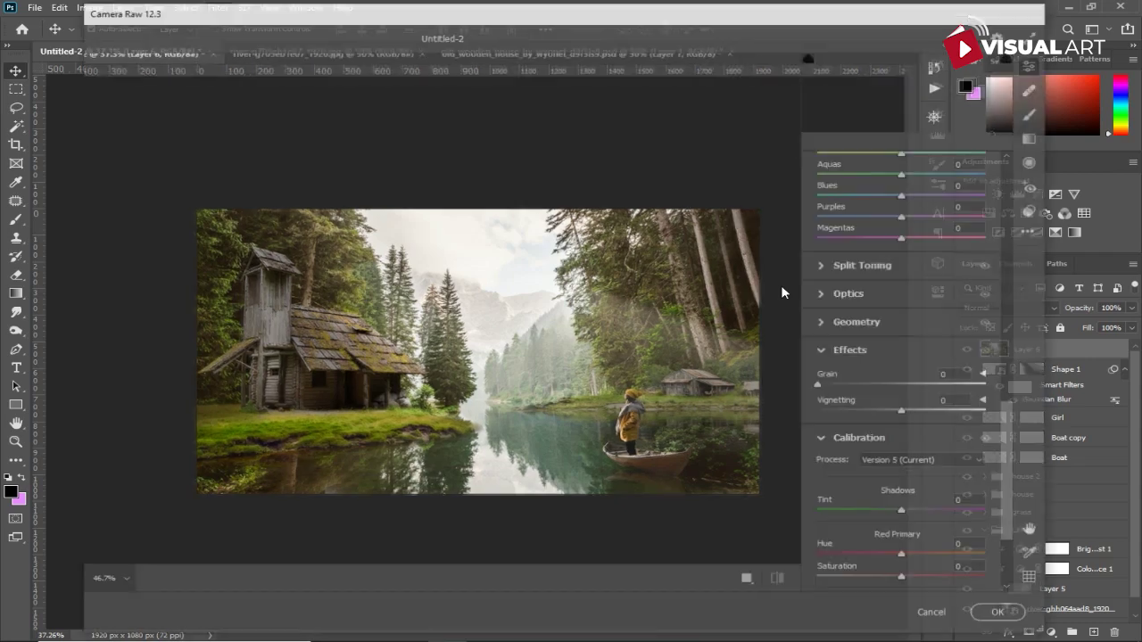
scroll(899, 296, up, 3)
scroll(899, 296, up, 3)
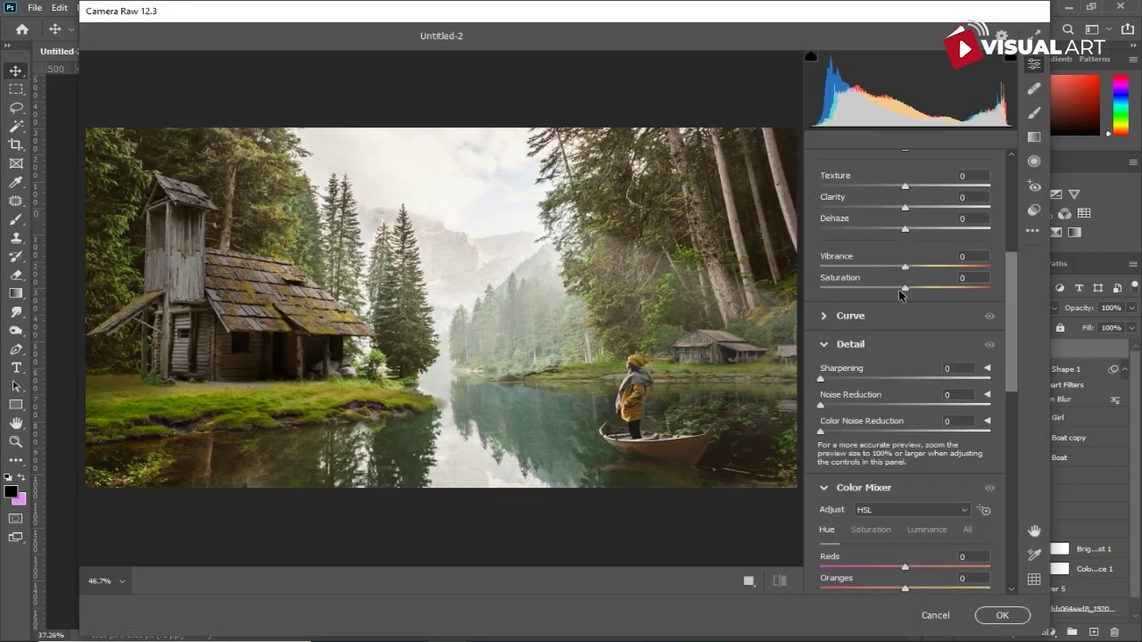
scroll(889, 217, up, 3)
click(912, 194)
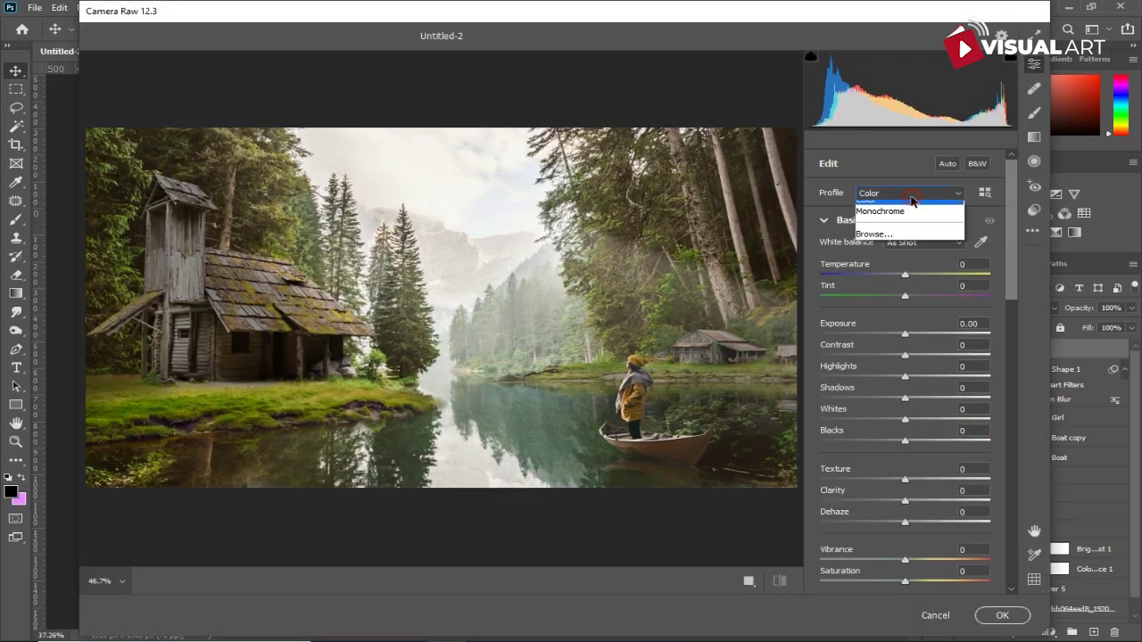
click(906, 241)
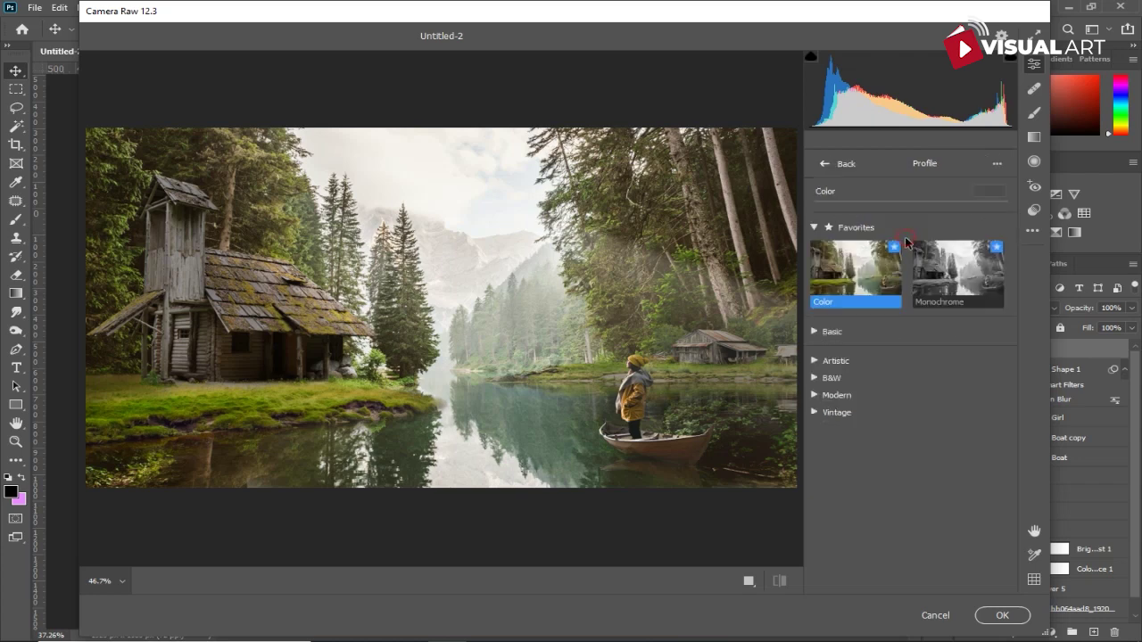
click(837, 395)
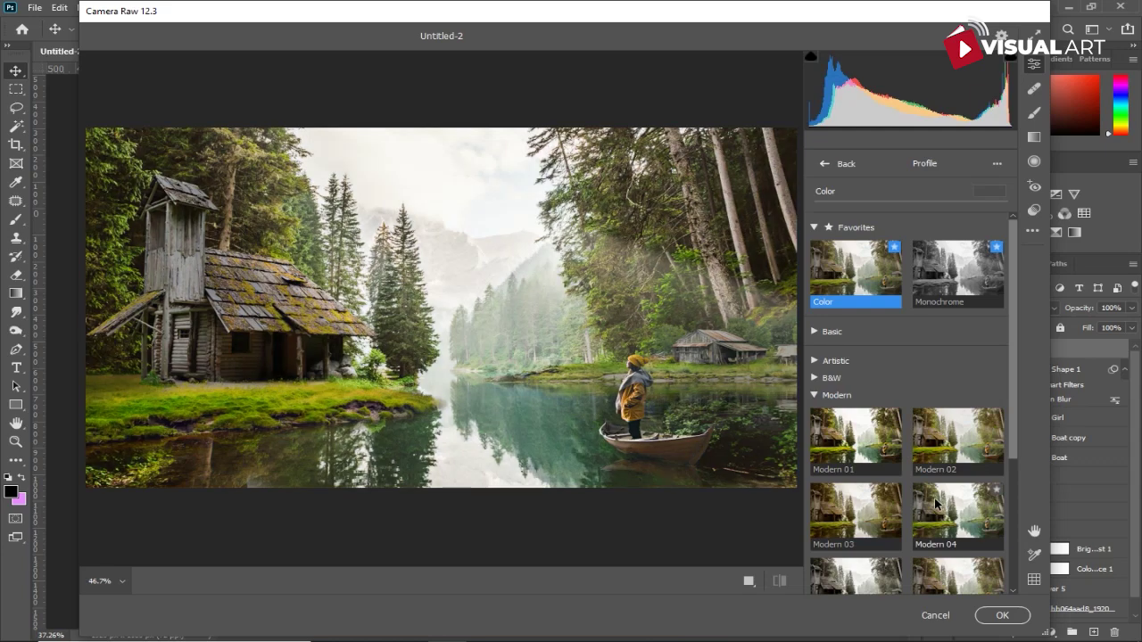
scroll(935, 507, down, 3)
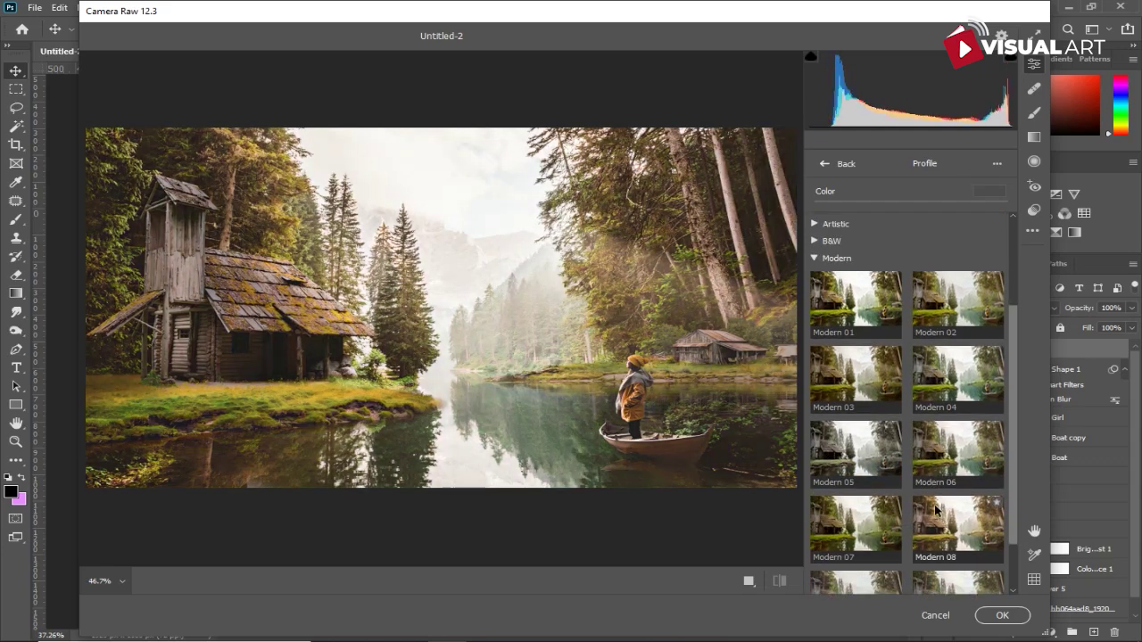
scroll(945, 467, down, 2)
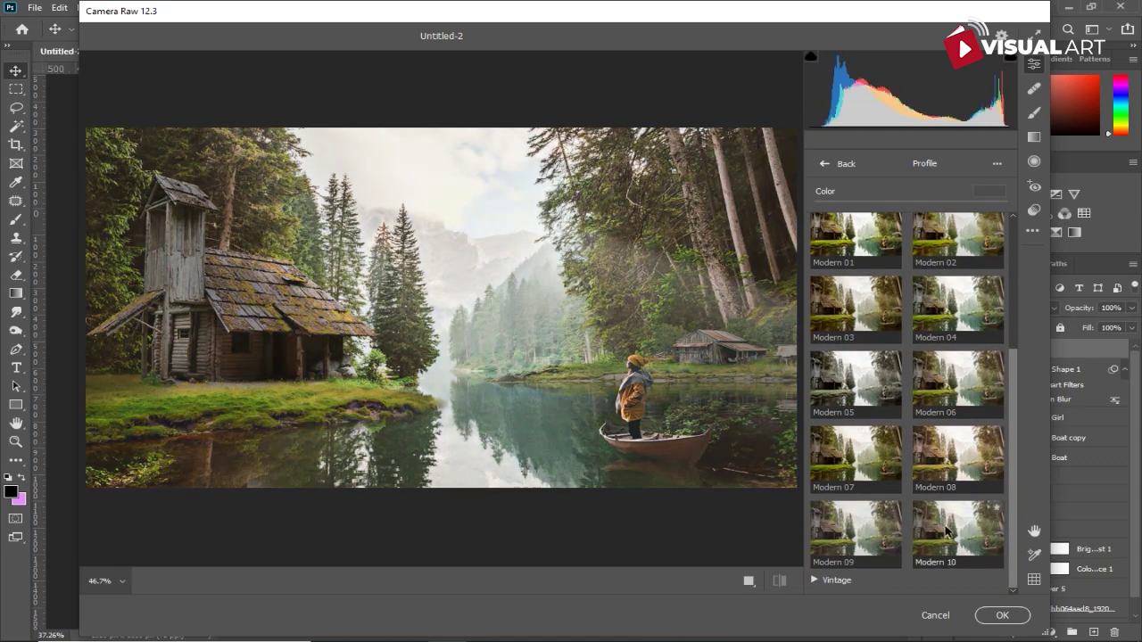
click(870, 546)
click(1005, 614)
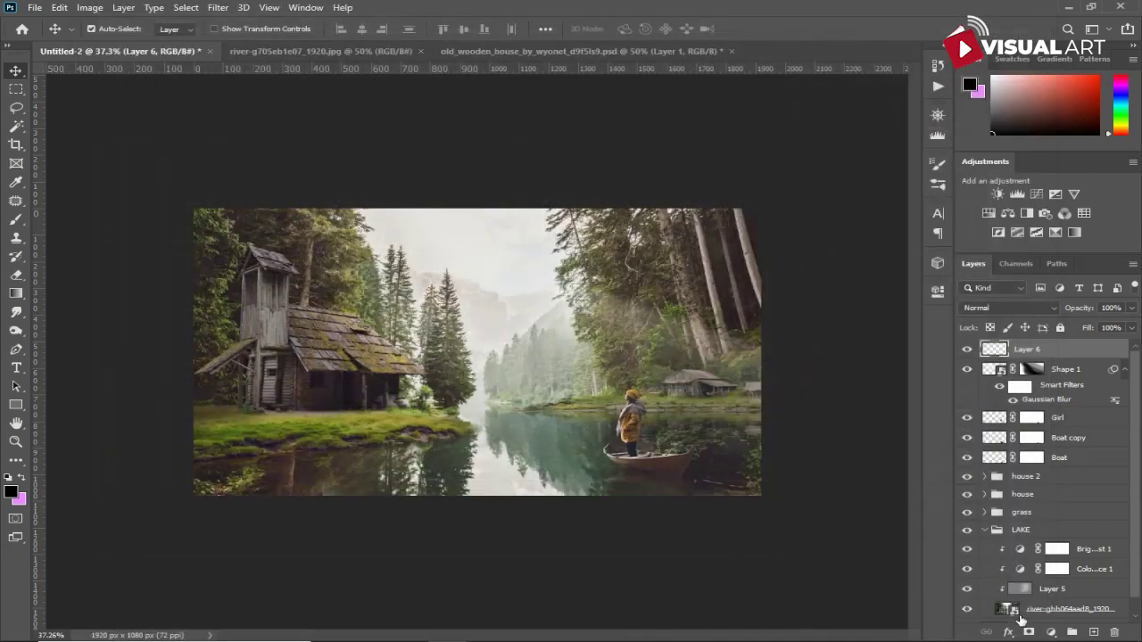